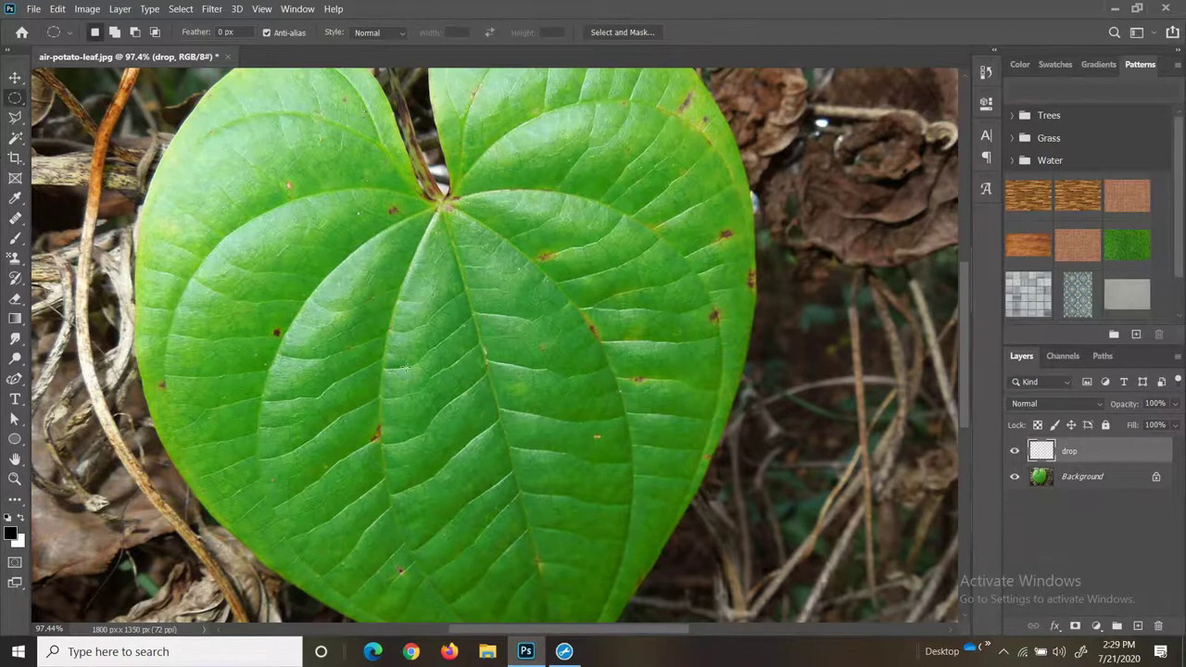
- Fill a small circular selection near the leaf's centre with a black-to-white linear gradient and set the drop layer's blend mode to Overlay
drag(446, 350, 474, 380)
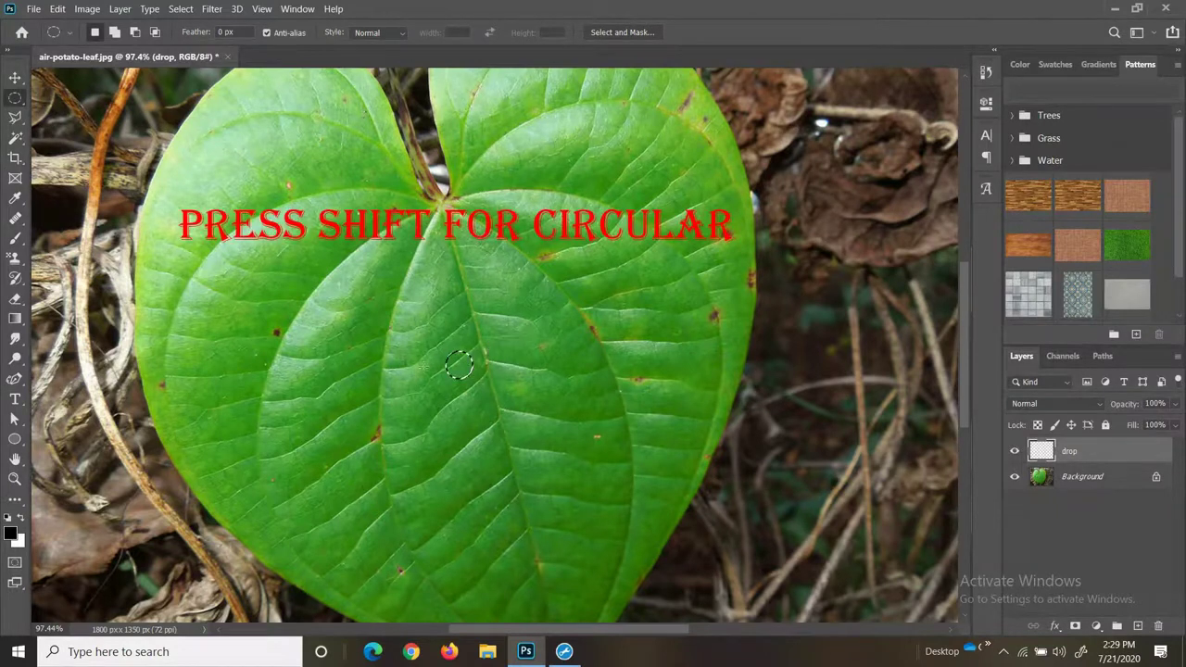
click(15, 318)
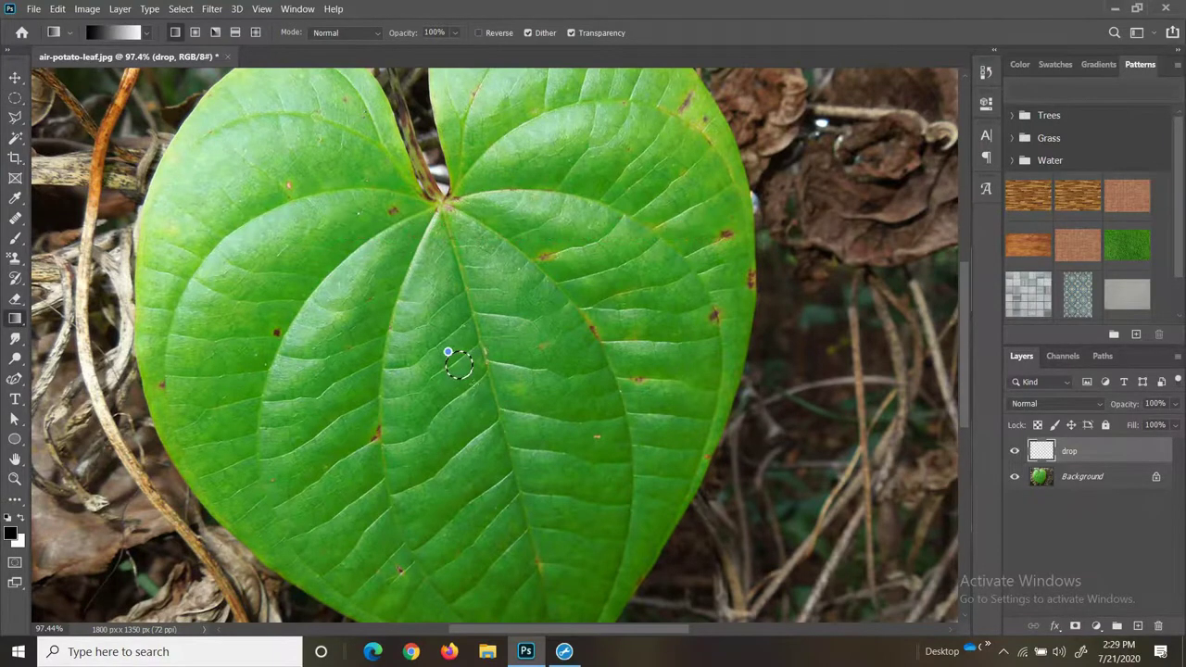
drag(447, 352, 512, 375)
click(1101, 407)
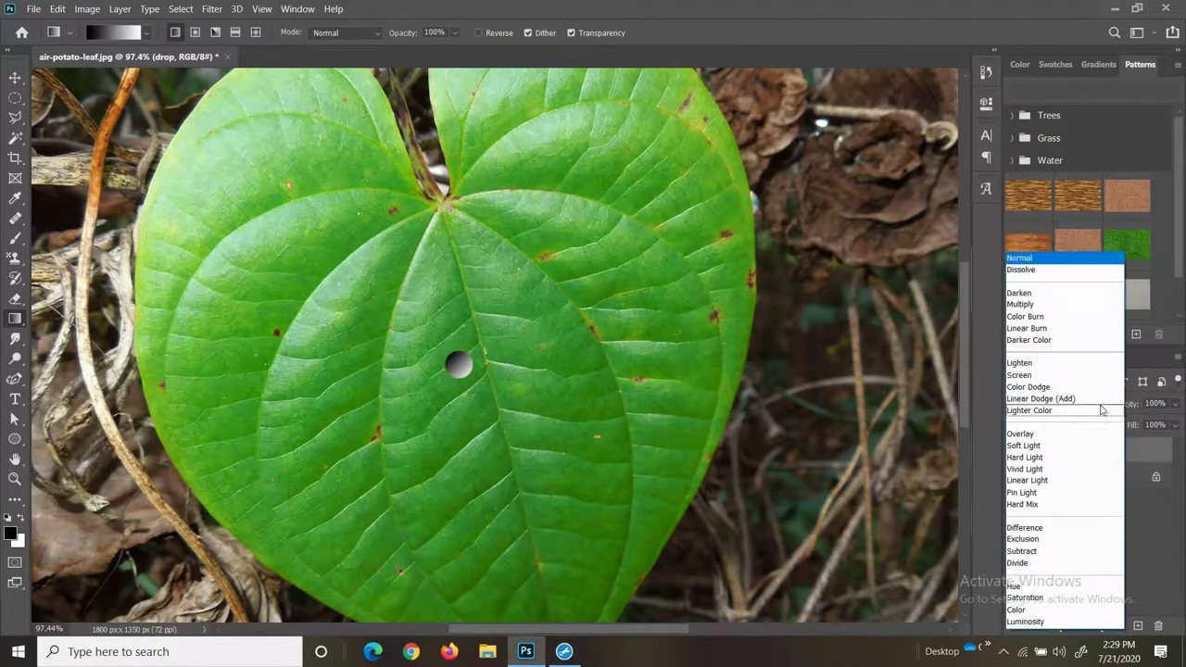
click(1041, 435)
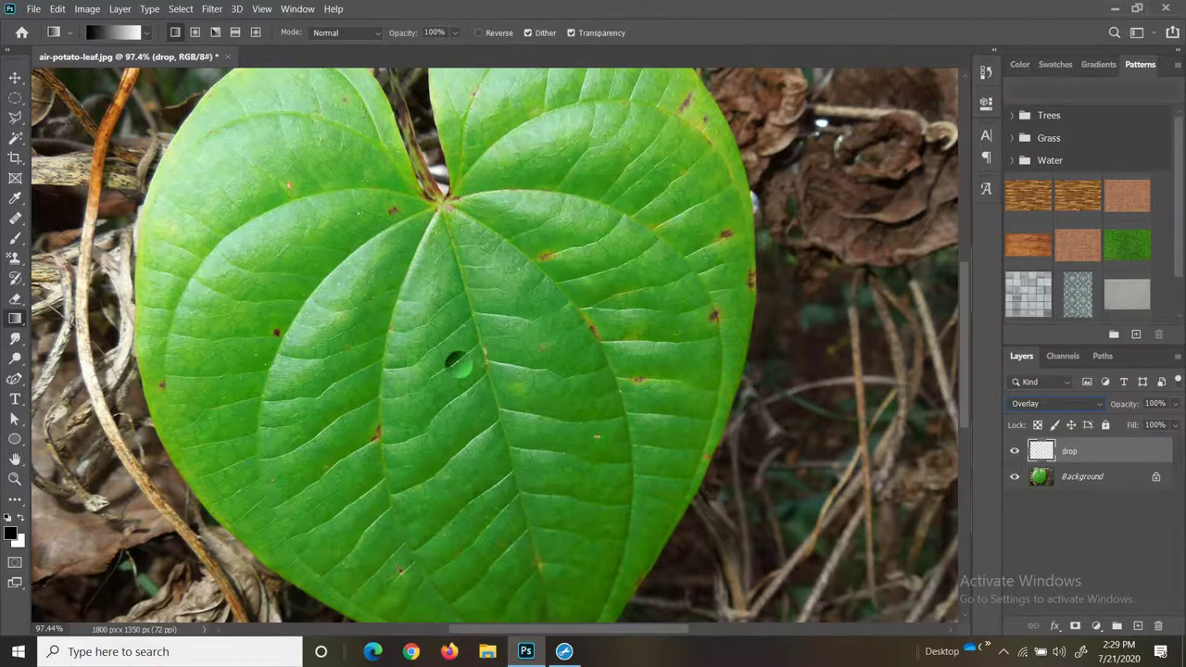
- Add an Inner Shadow to the drop layer with 38% opacity and a -35° angle, and adjust its distance and size
click(13, 77)
scroll(461, 366, up, 1)
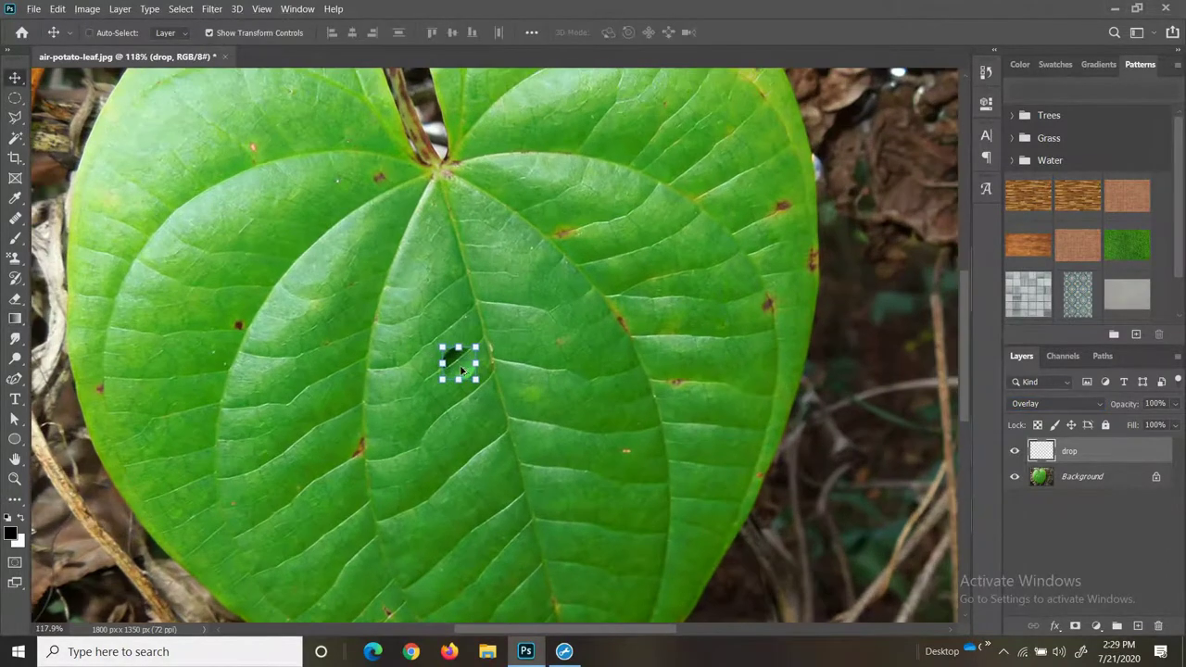
right_click(1041, 451)
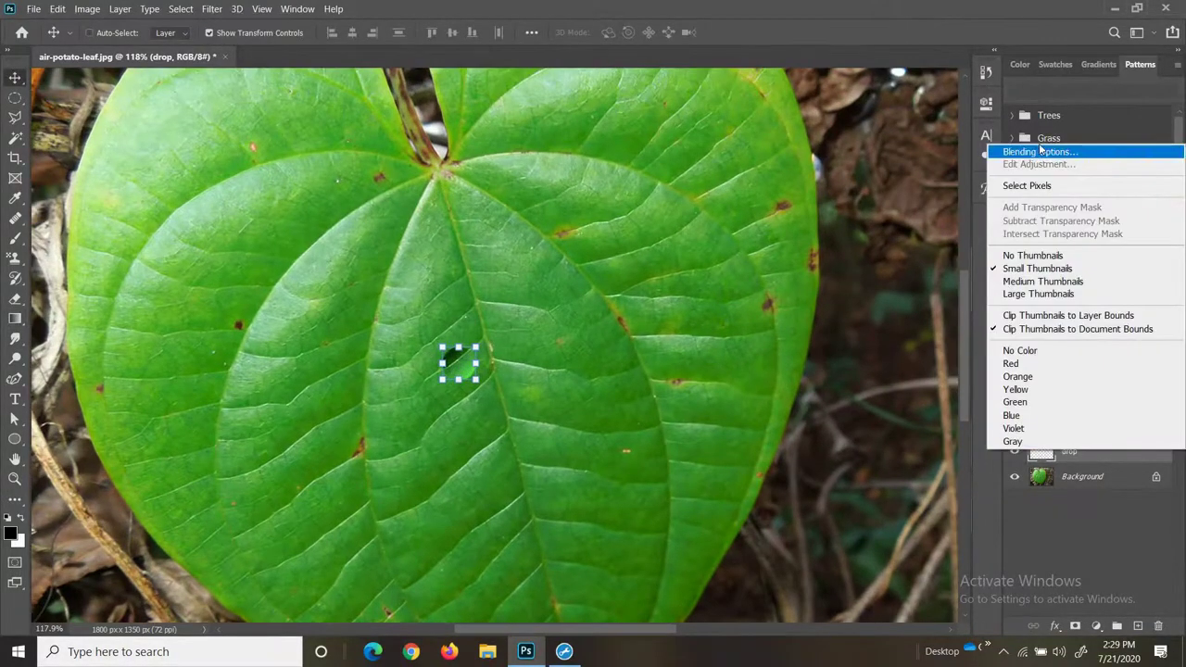
click(1042, 152)
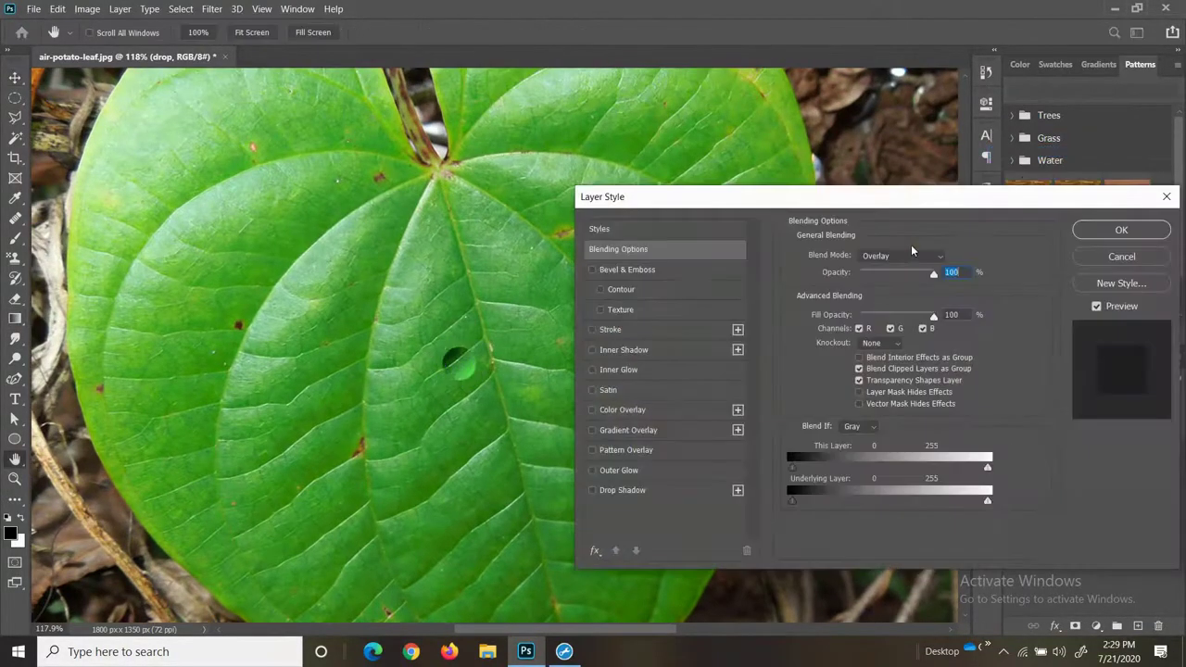
click(633, 353)
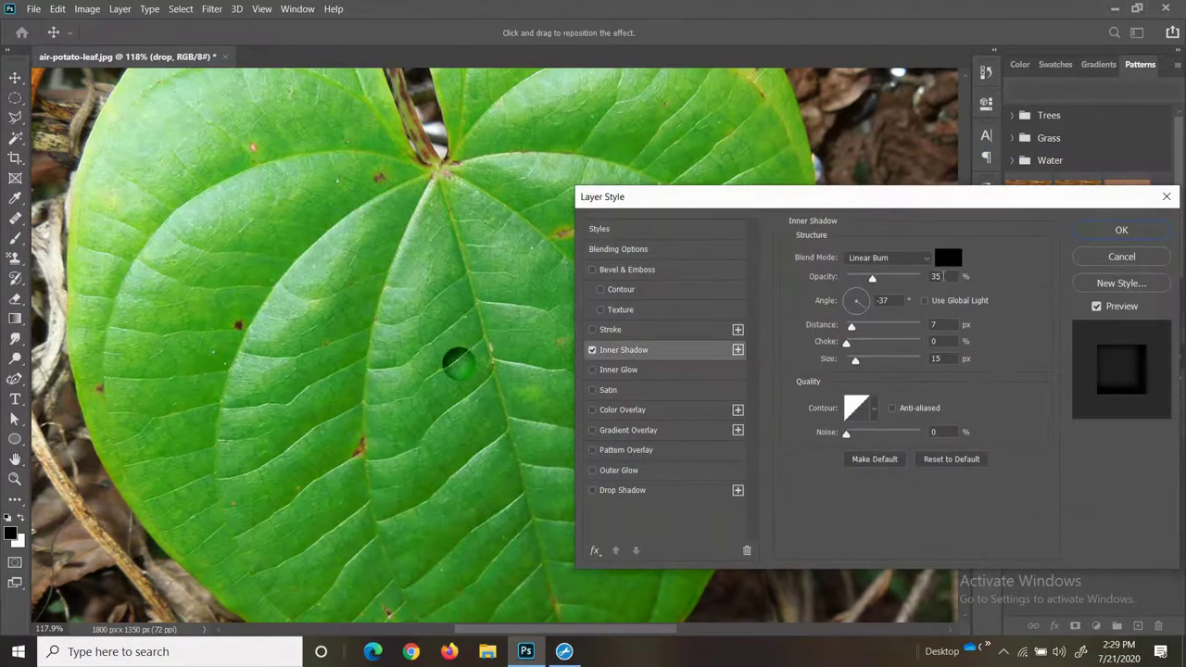
text(38)
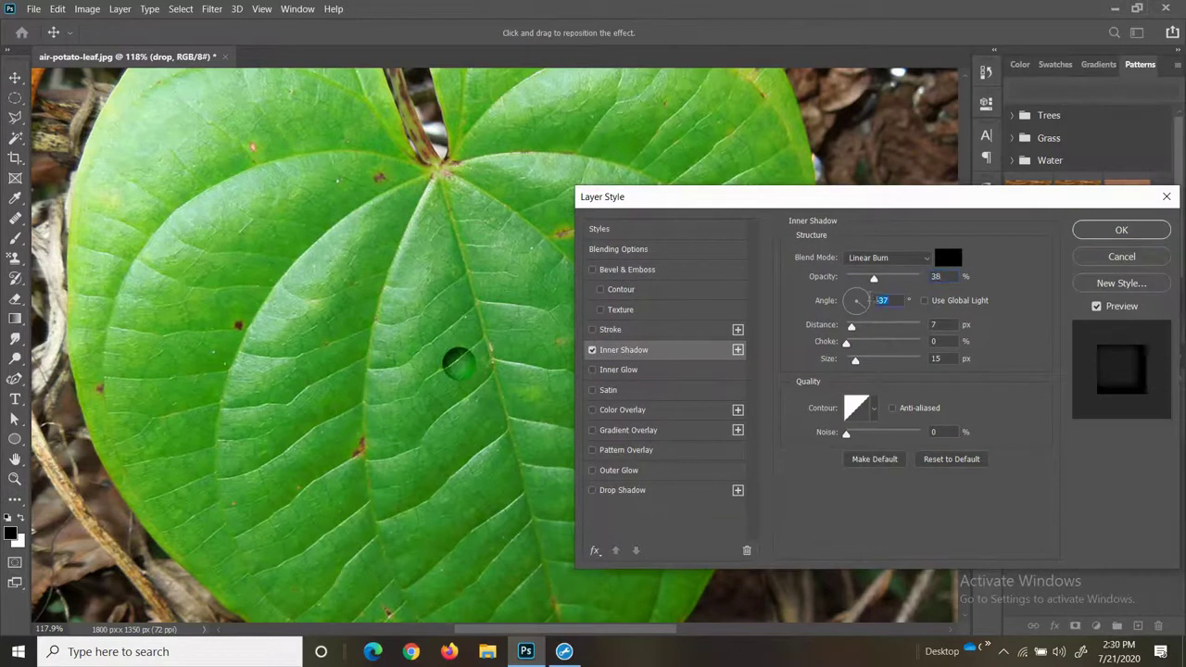
text(-35)
drag(851, 331, 856, 358)
- Add a Drop Shadow to the drop layer with 40% opacity, 122° angle, 9 px distance and 18 px size, and apply the layer style
click(613, 491)
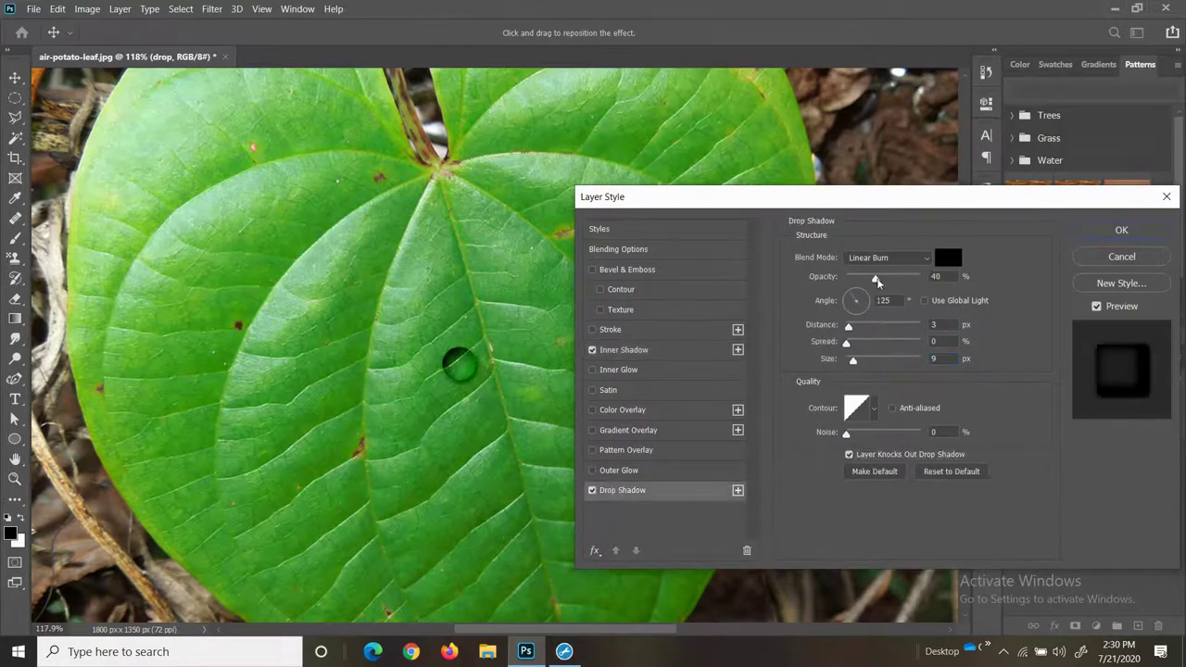
text(4)
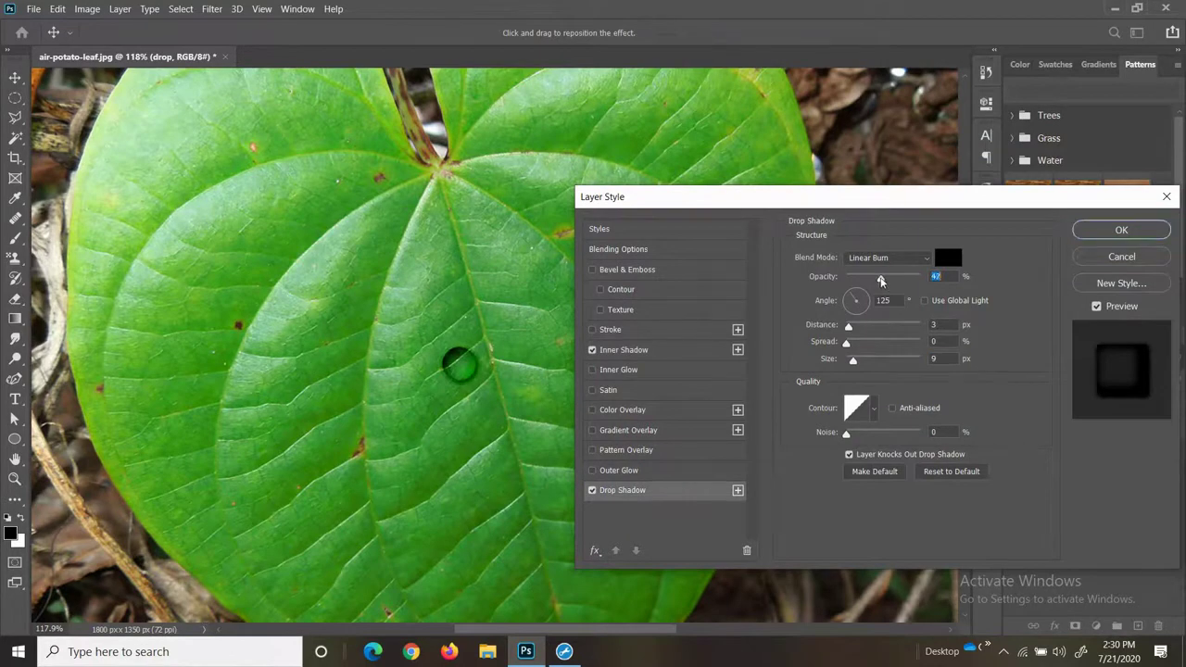
text(0)
double_click(883, 300)
text(122)
drag(851, 329, 855, 333)
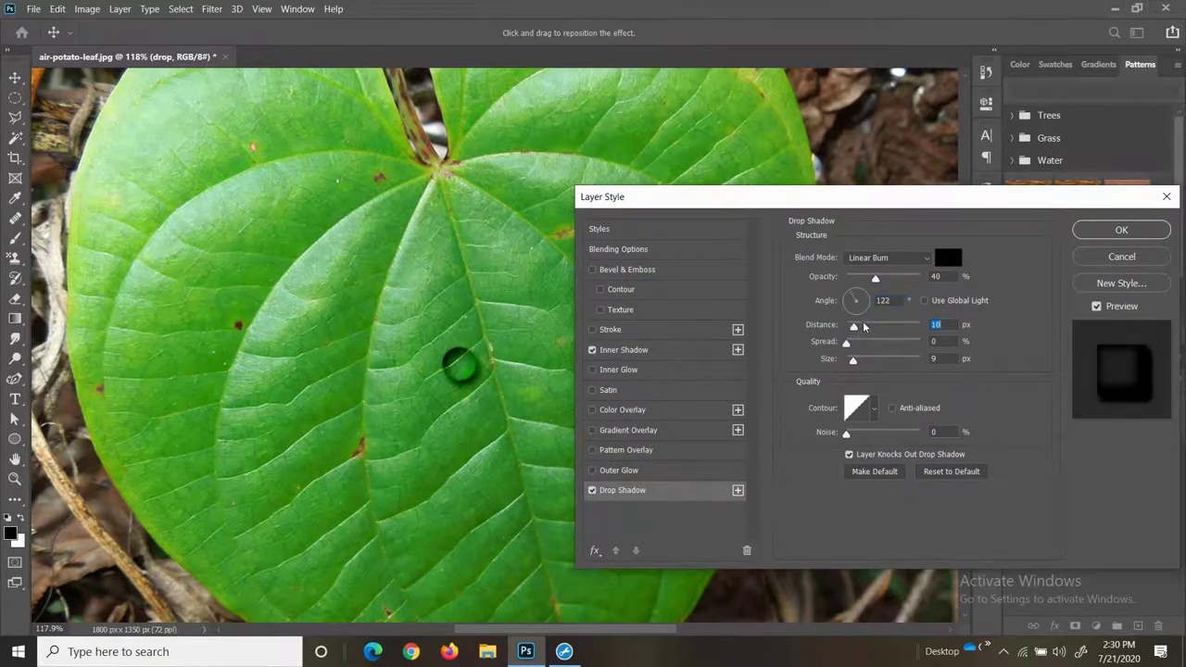
text(9)
drag(853, 361, 859, 362)
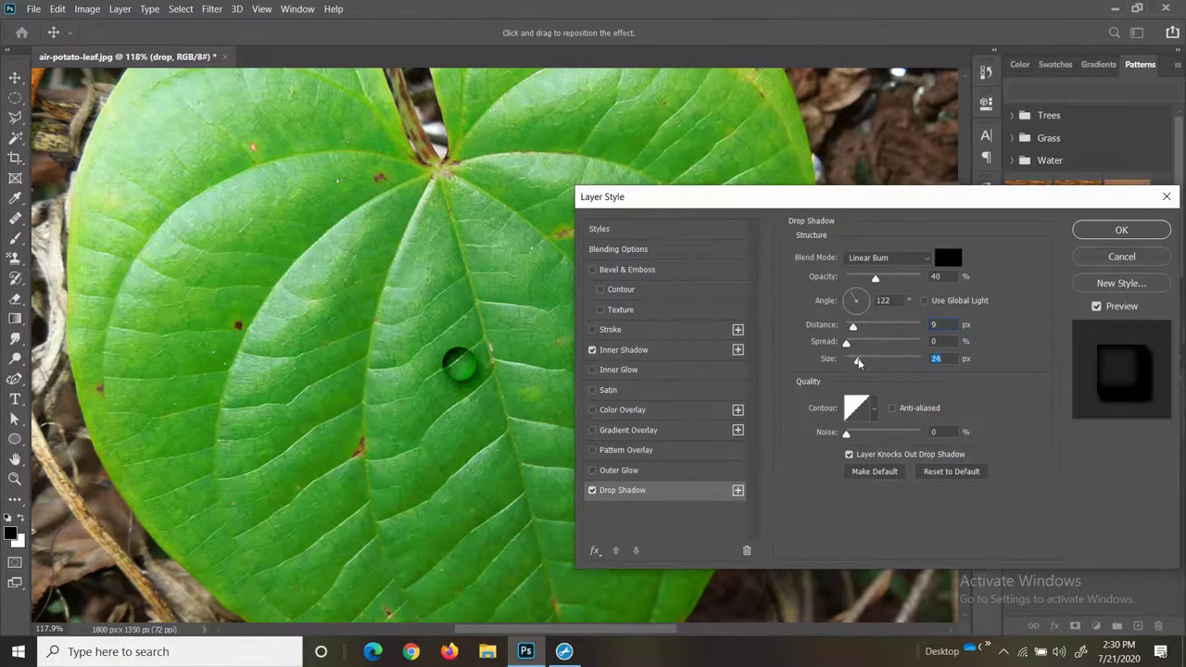
text(18)
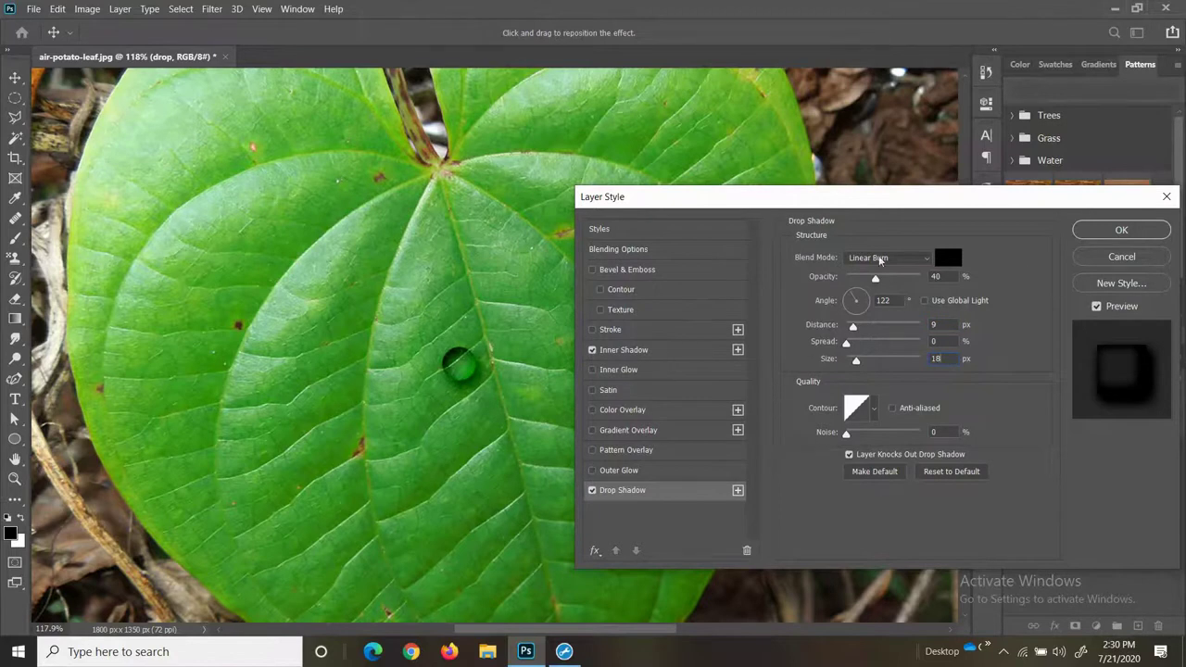
click(1122, 231)
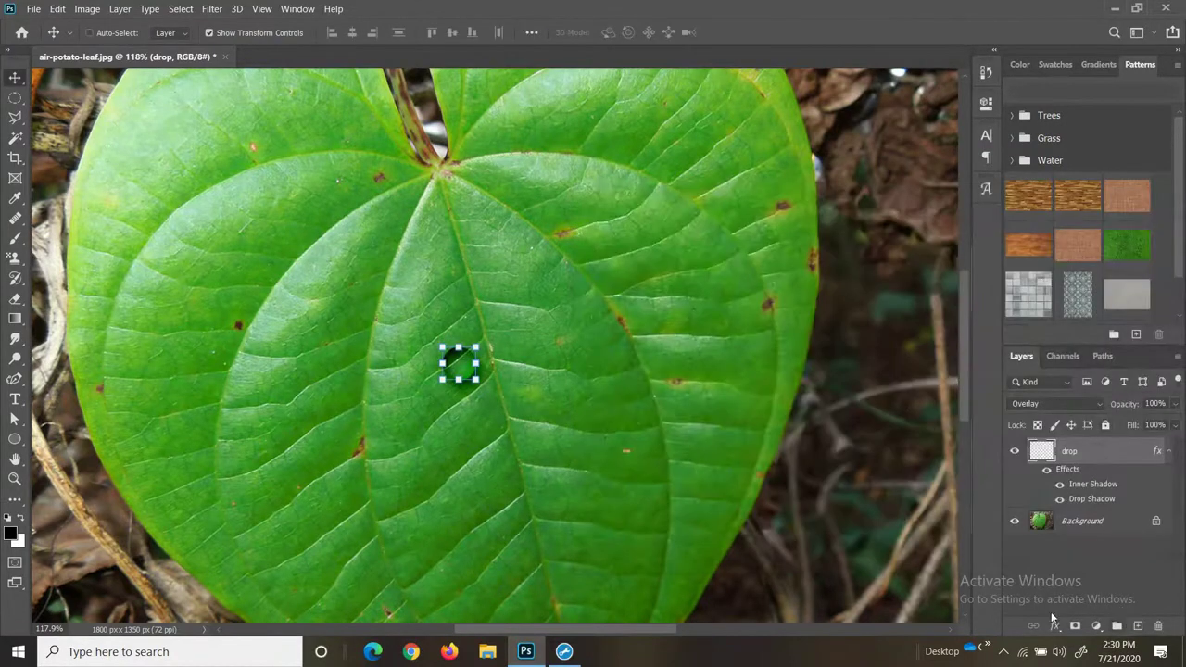
- Create a new layer above the drop layer and name it "highlight"
click(1137, 626)
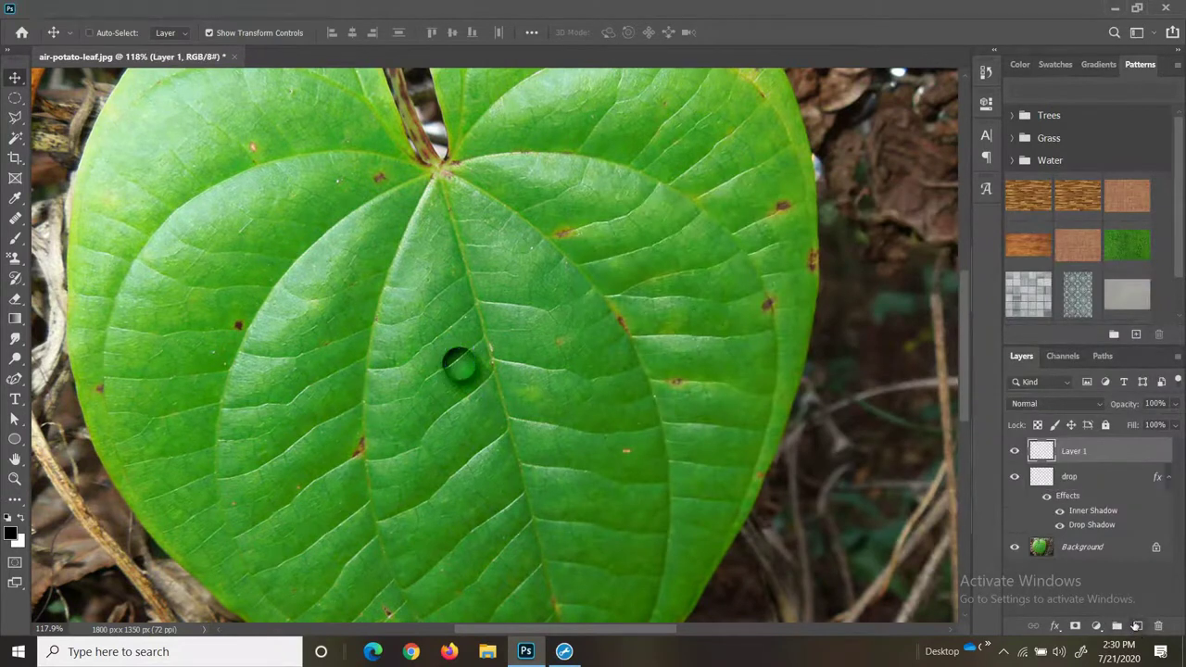
double_click(1078, 454)
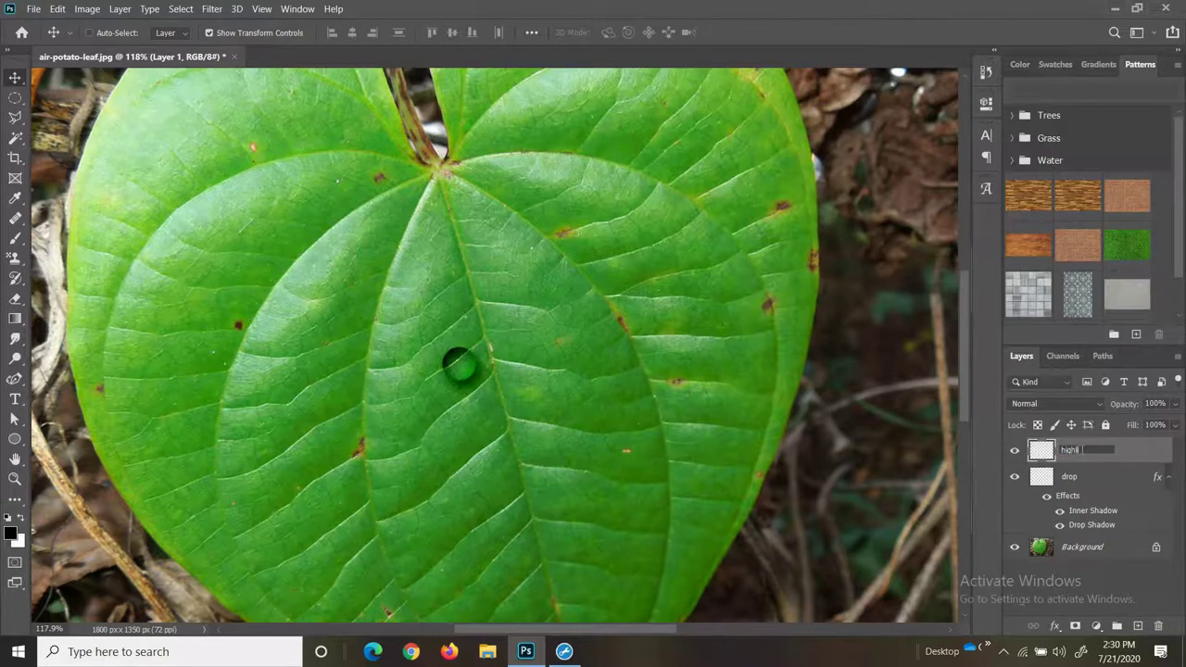
key(Return)
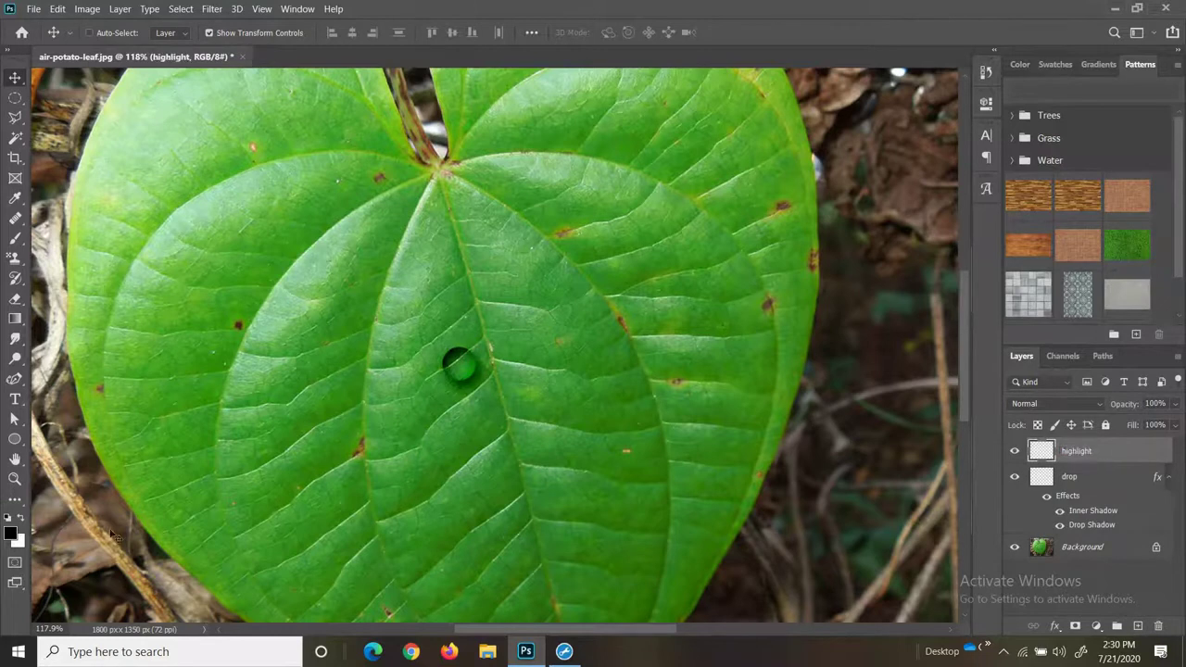
- Paint a white highlight dot in the upper-left part of the water drop with an 8 px brush
key(x)
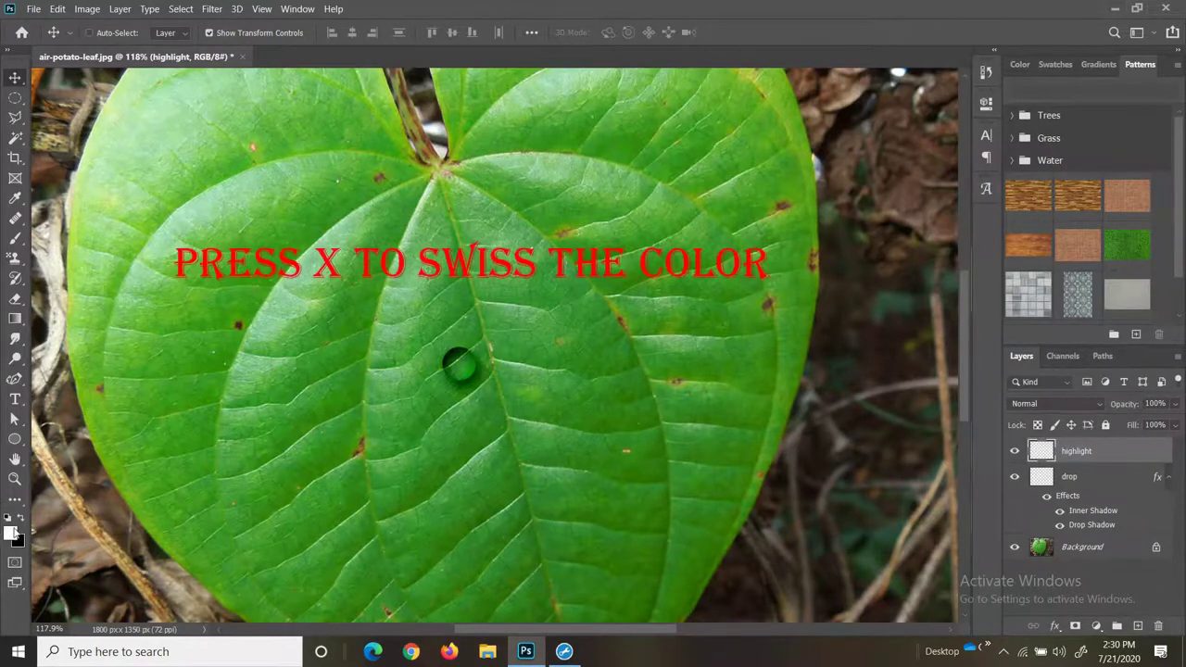
click(15, 237)
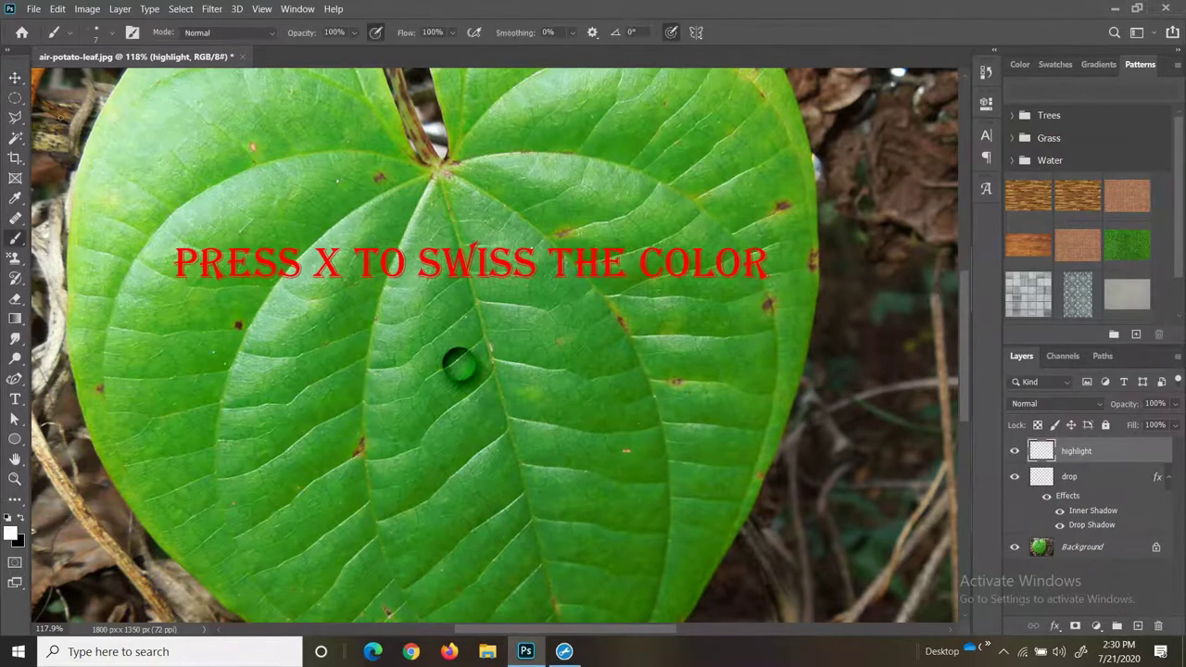
click(111, 32)
click(136, 63)
text(8)
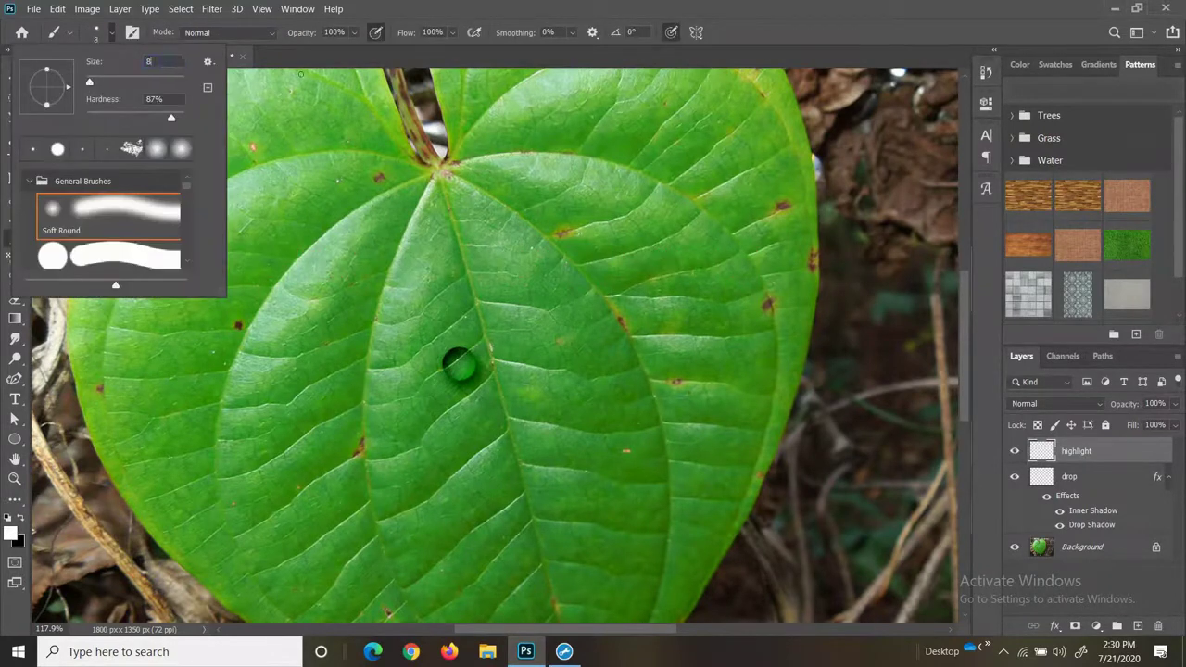
key(Return)
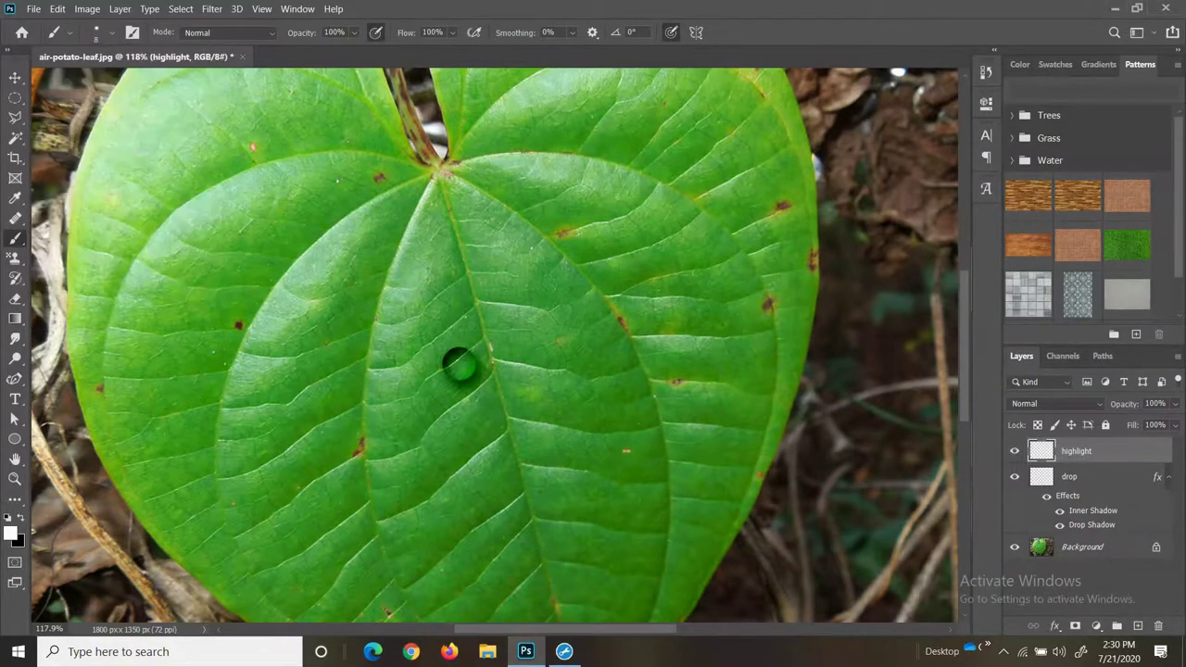
click(451, 360)
- Group the highlight and drop layers together
scroll(422, 330, down, 2)
scroll(555, 410, up, 2)
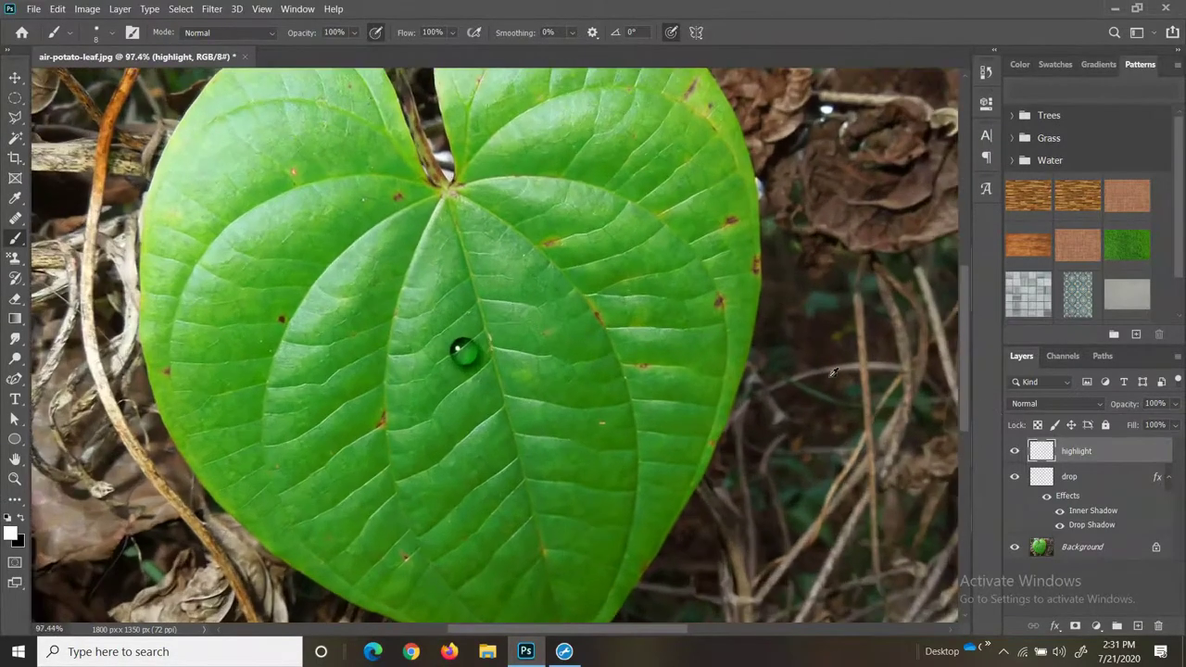
shift+click(1072, 476)
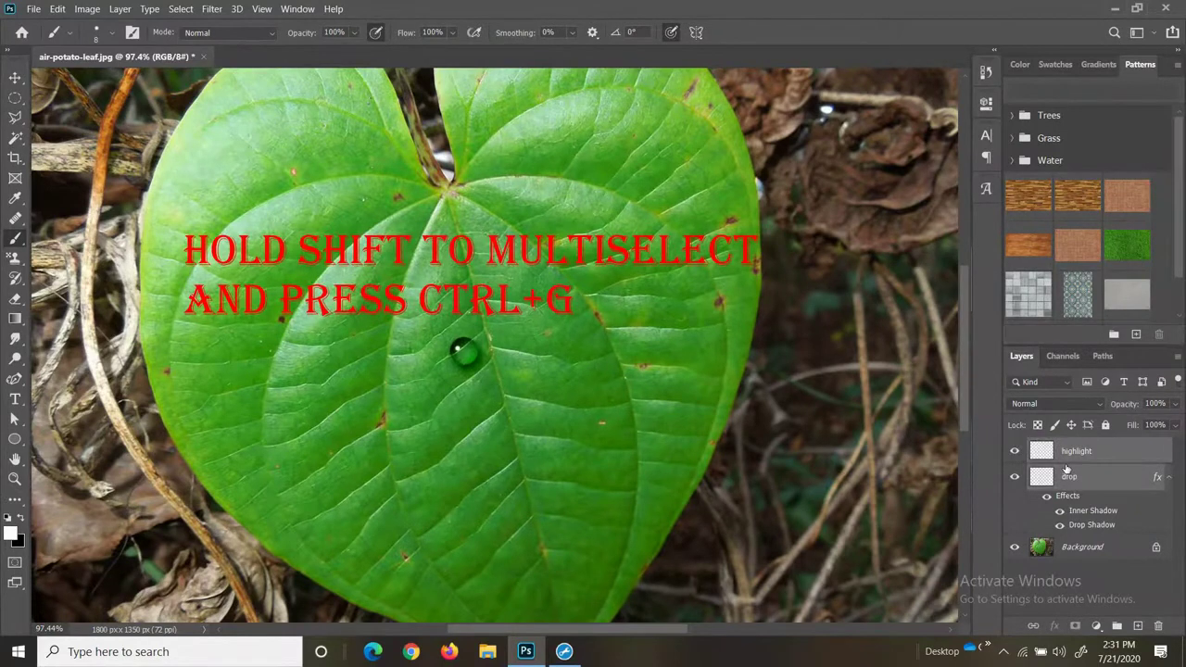
key(ctrl+g)
scroll(482, 377, down, 1)
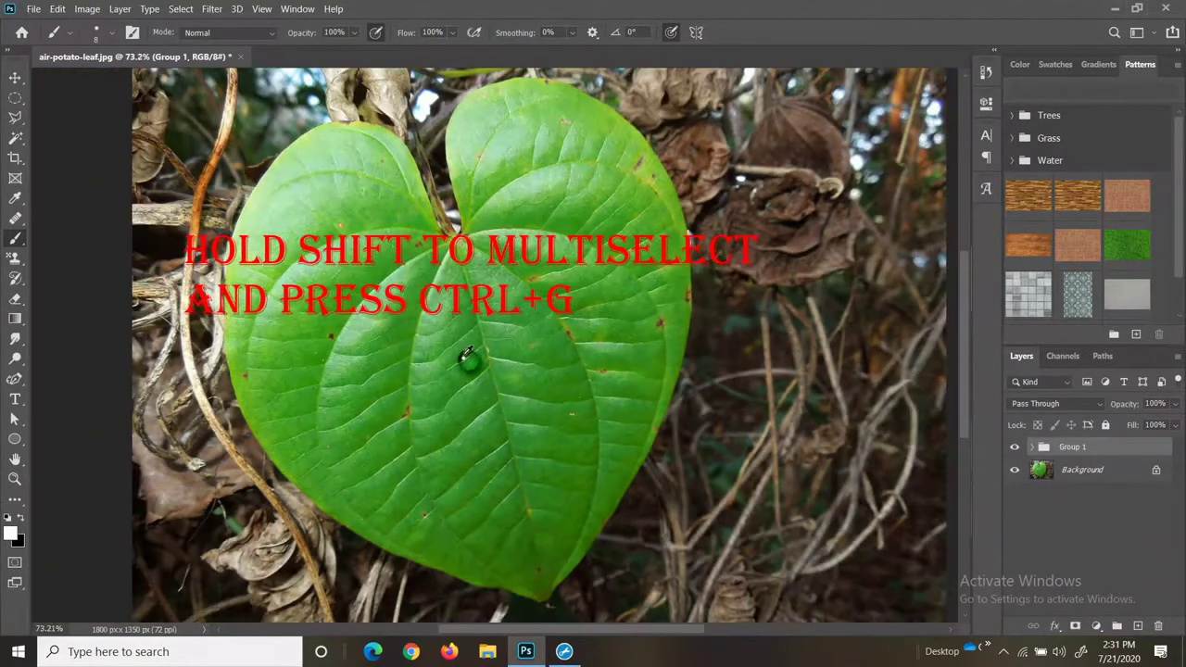
mouse_move(477, 380)
mouse_down()
mouse_move(518, 366)
mouse_move(478, 374)
mouse_move(514, 388)
mouse_move(1077, 428)
mouse_move(954, 489)
mouse_up()
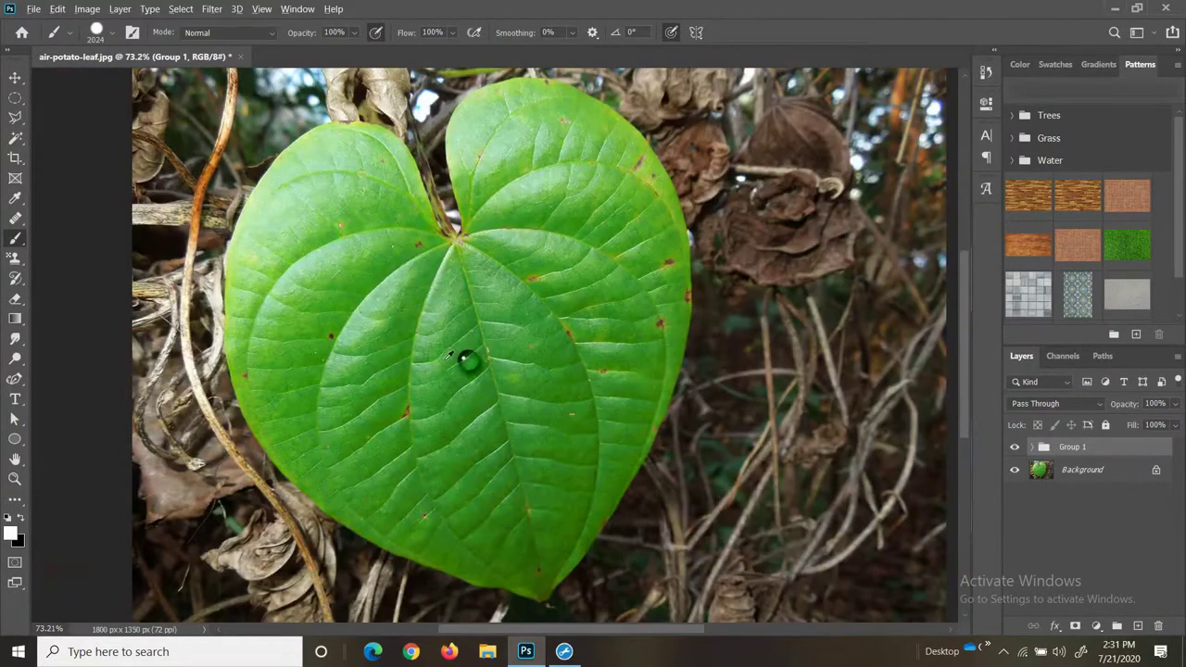
- Duplicate the water drop group and place the copy to the lower right of the original, across the leaf's midrib
scroll(460, 361, up, 9)
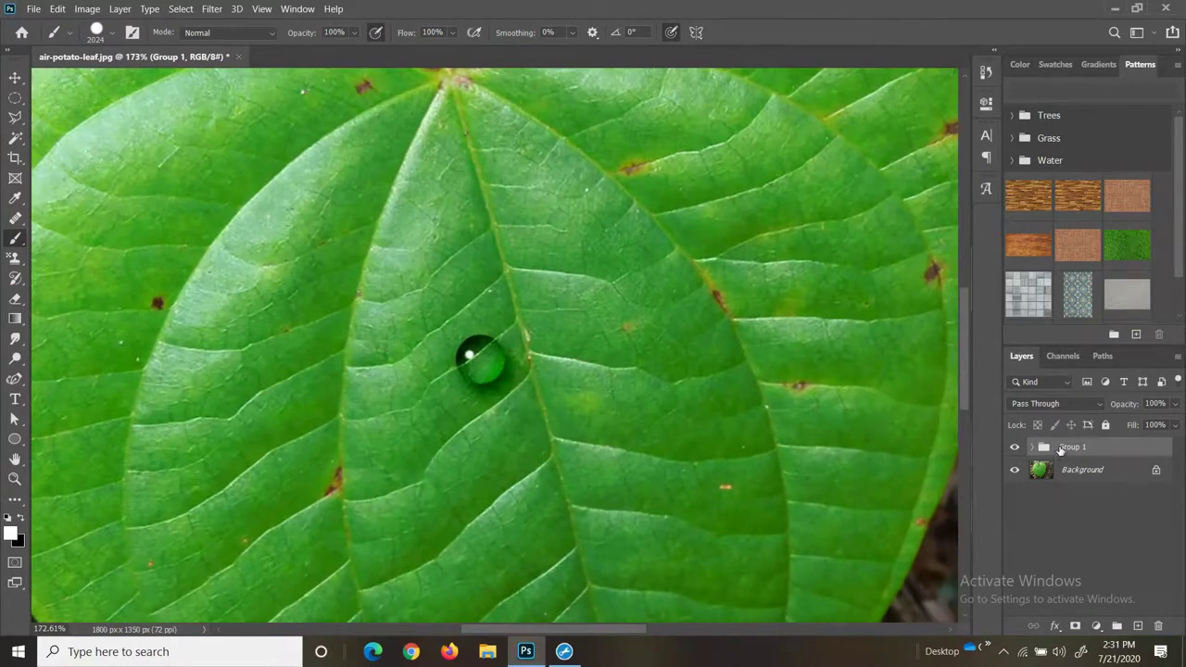
key(ctrl+j)
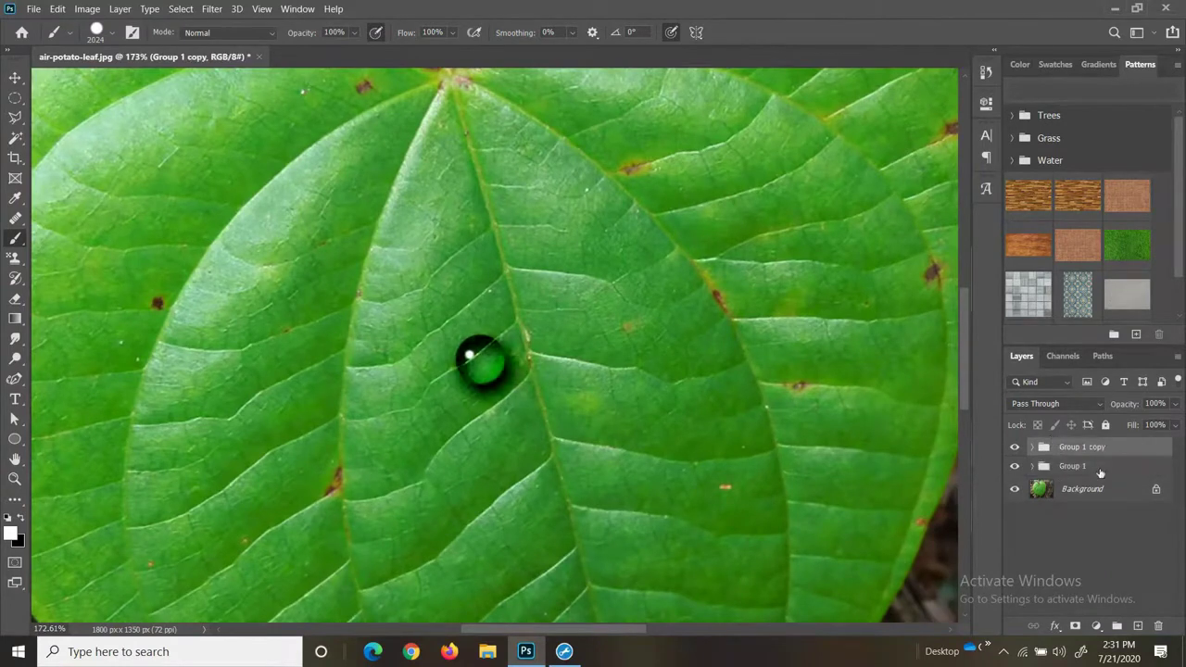
click(15, 77)
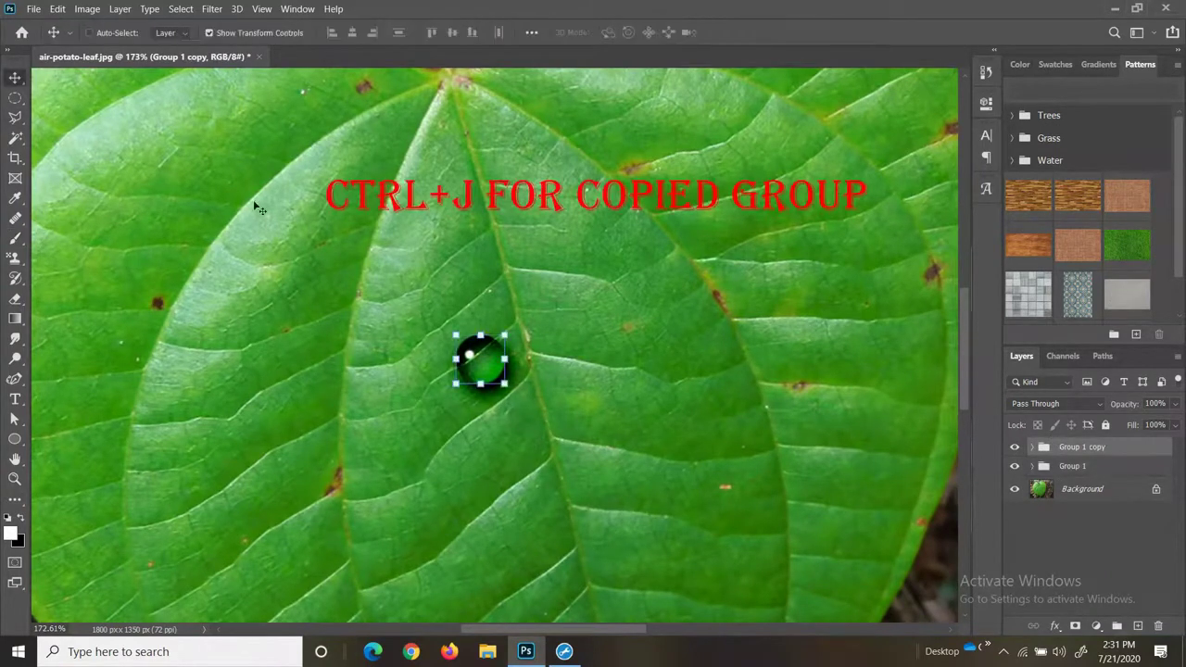
drag(491, 364, 577, 398)
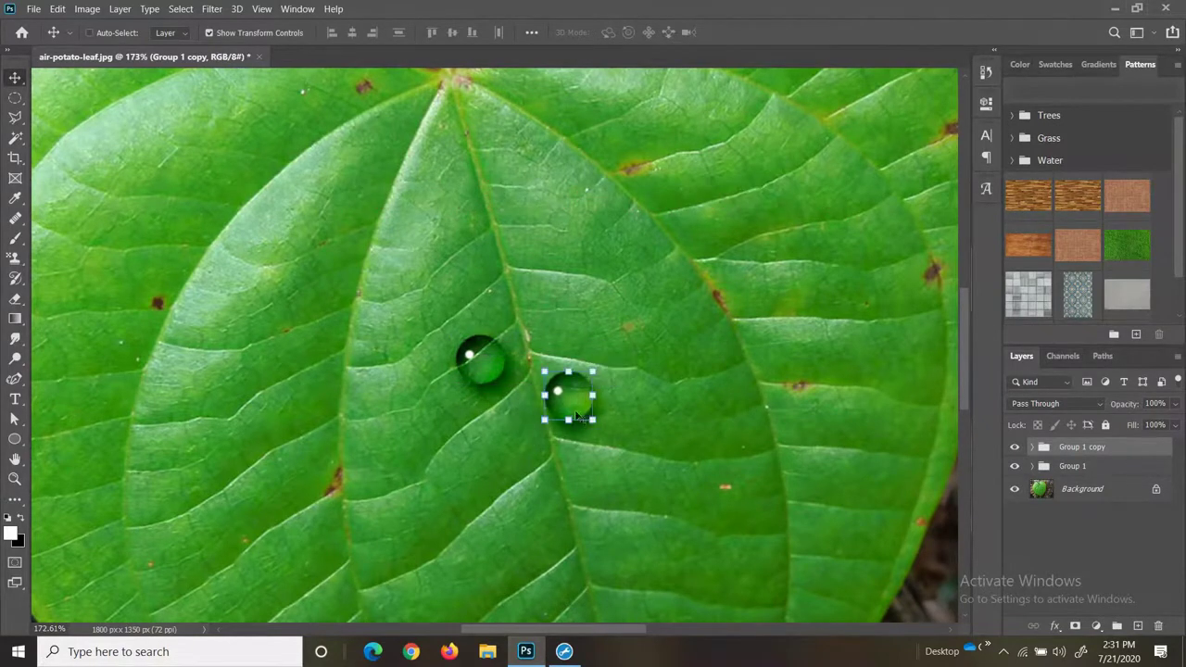
- Enlarge the copied water drop to about 135% width and 130% height
key(ctrl)
drag(590, 419, 610, 434)
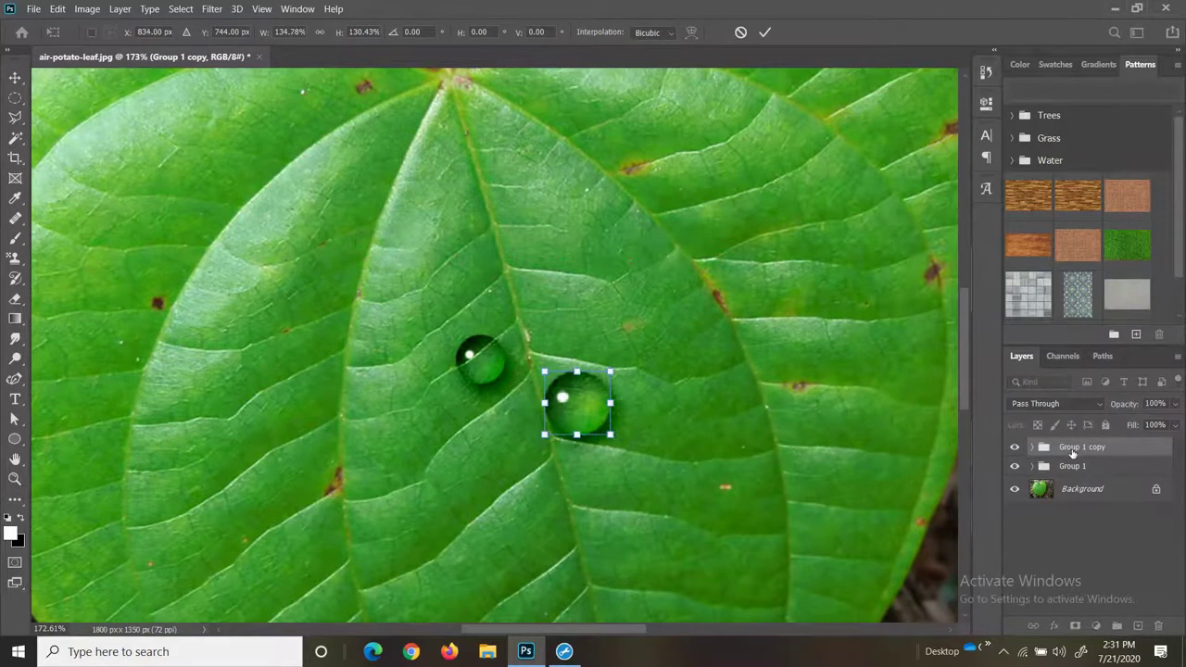
key(Return)
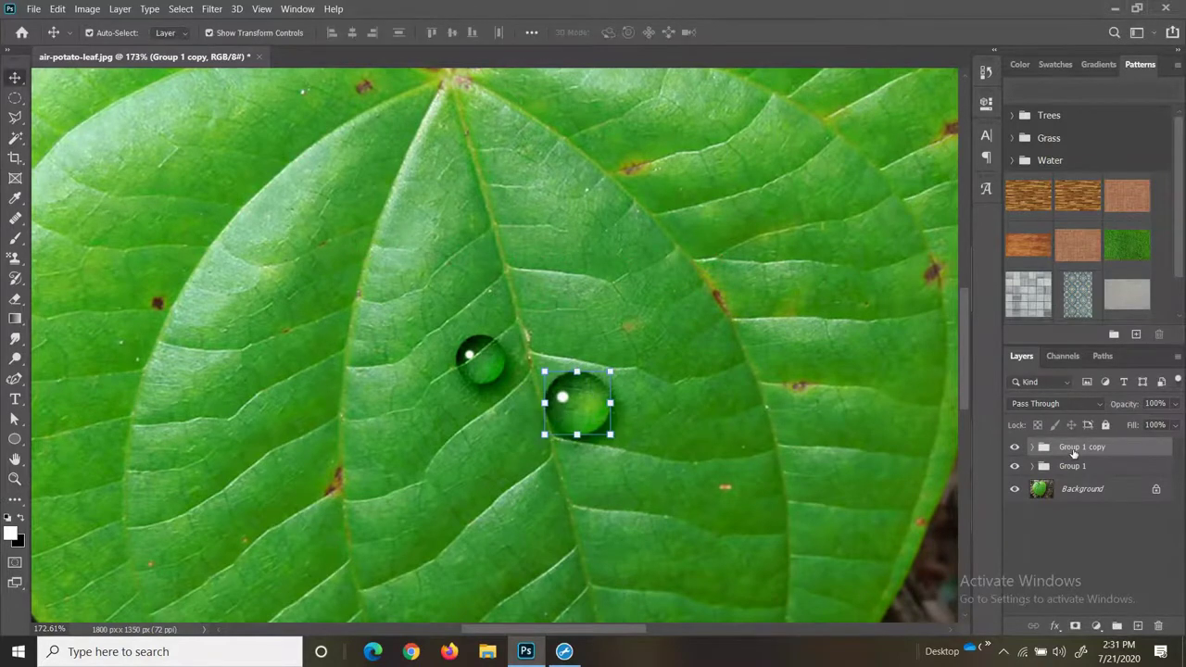
- Place a duplicate of the enlarged drop below the first drop, scaled to about 82% width and 77% height
key(ctrl+j)
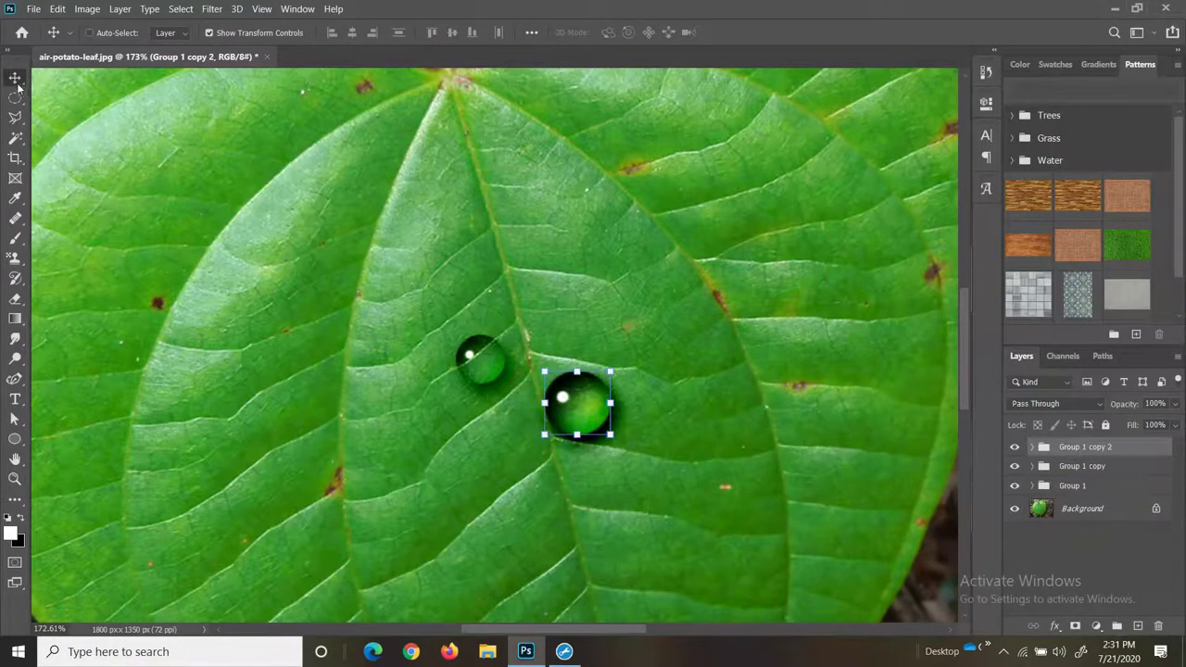
drag(571, 409, 491, 448)
scroll(516, 377, down, 3)
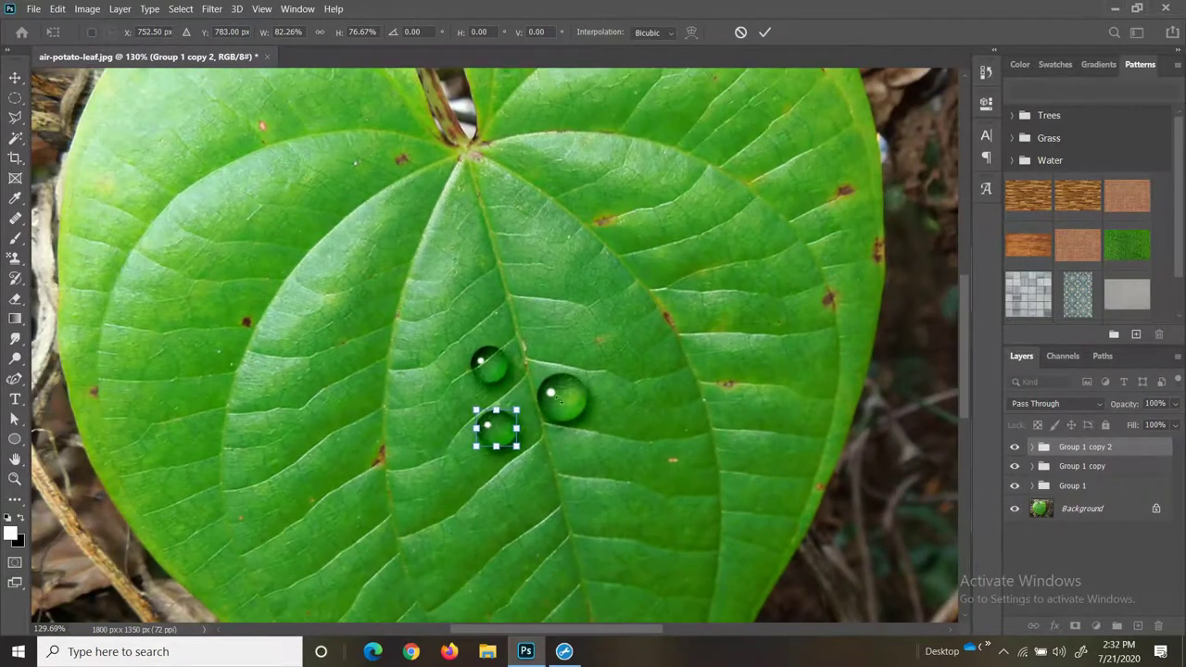
key(Return)
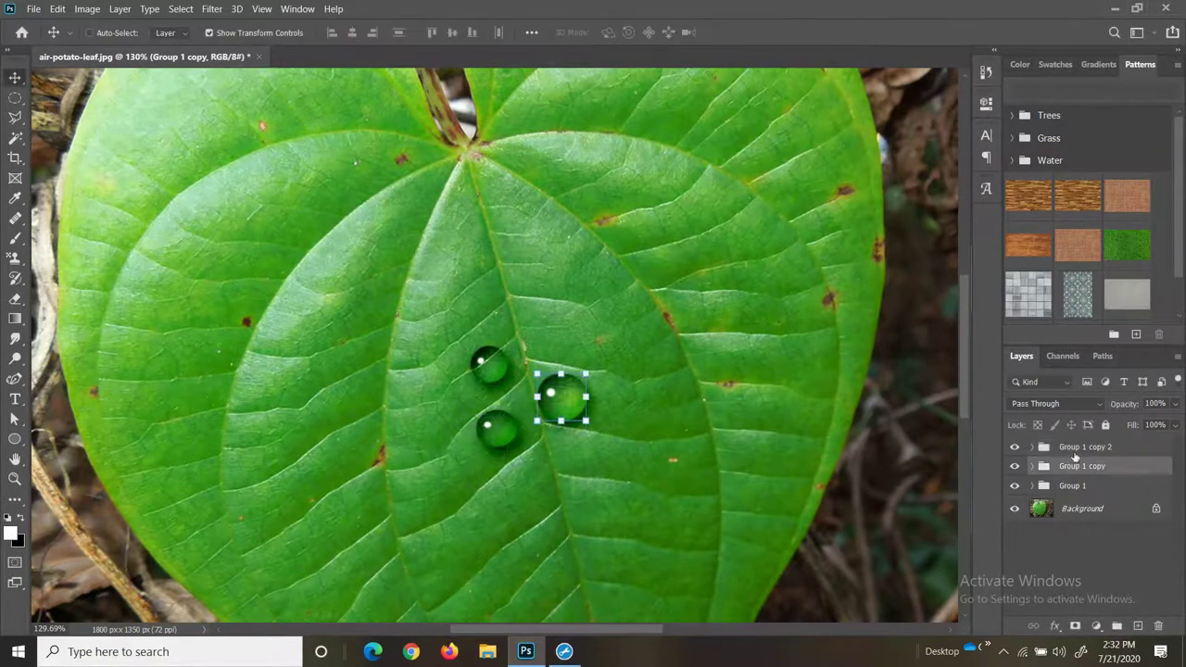
- Duplicate the lower drop twice, placing one copy below the largest drop across the midrib and the other farther down, left of the midrib
key(ctrl+j)
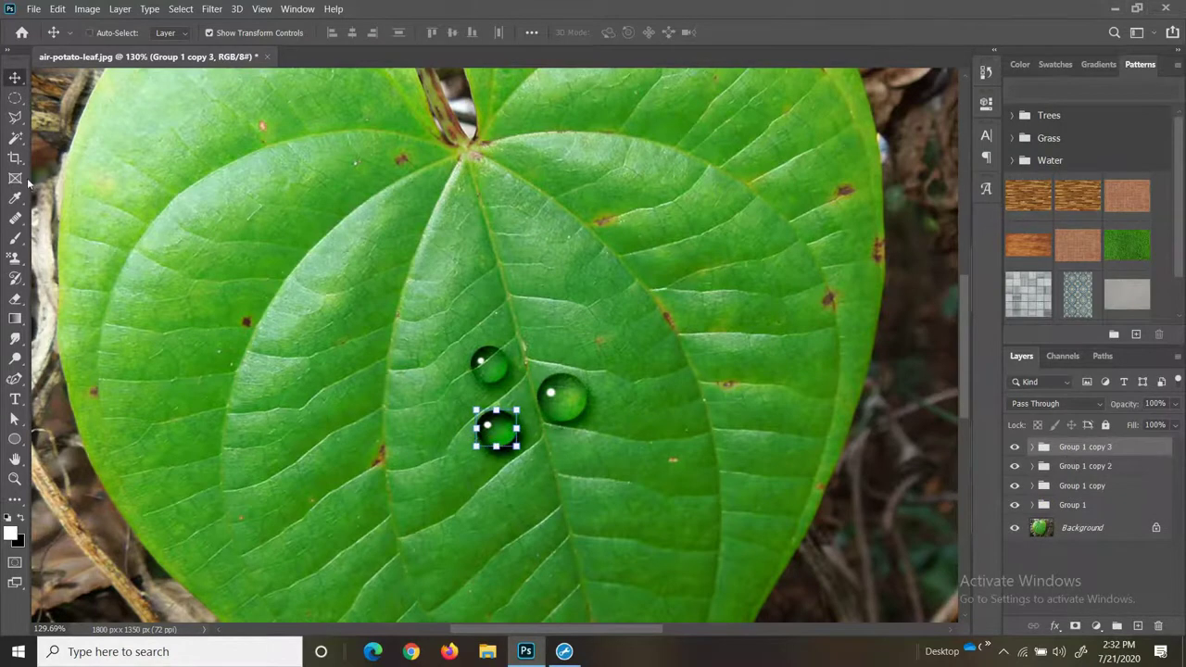
drag(496, 441, 572, 479)
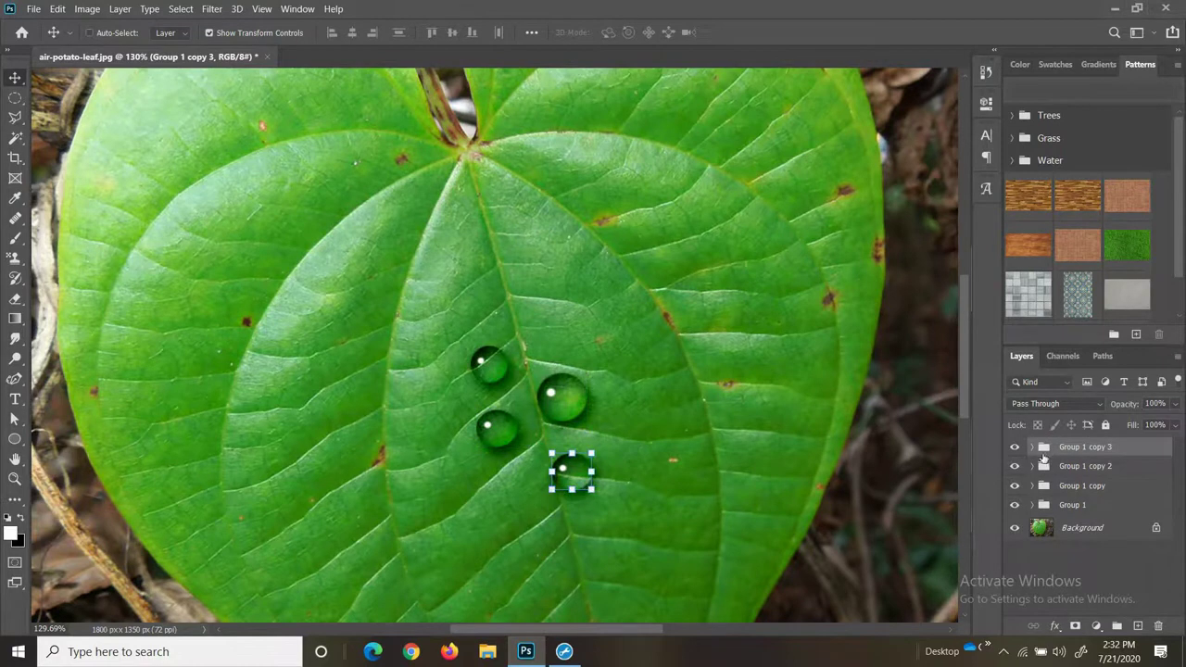
key(ctrl+j)
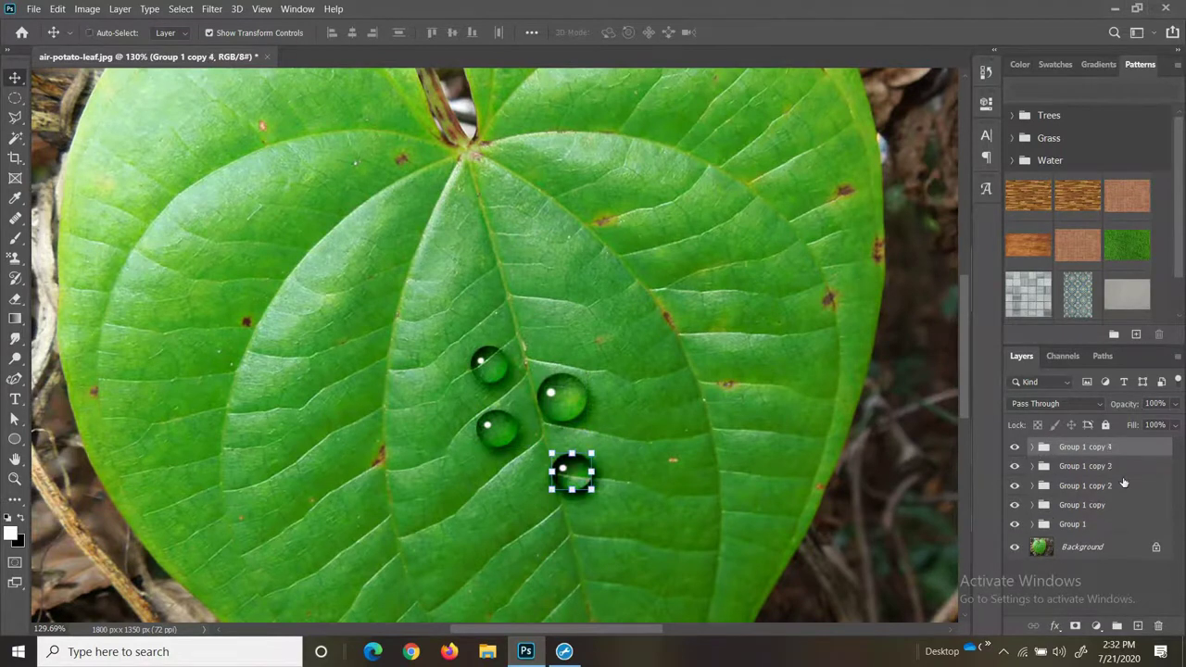
drag(556, 471, 399, 505)
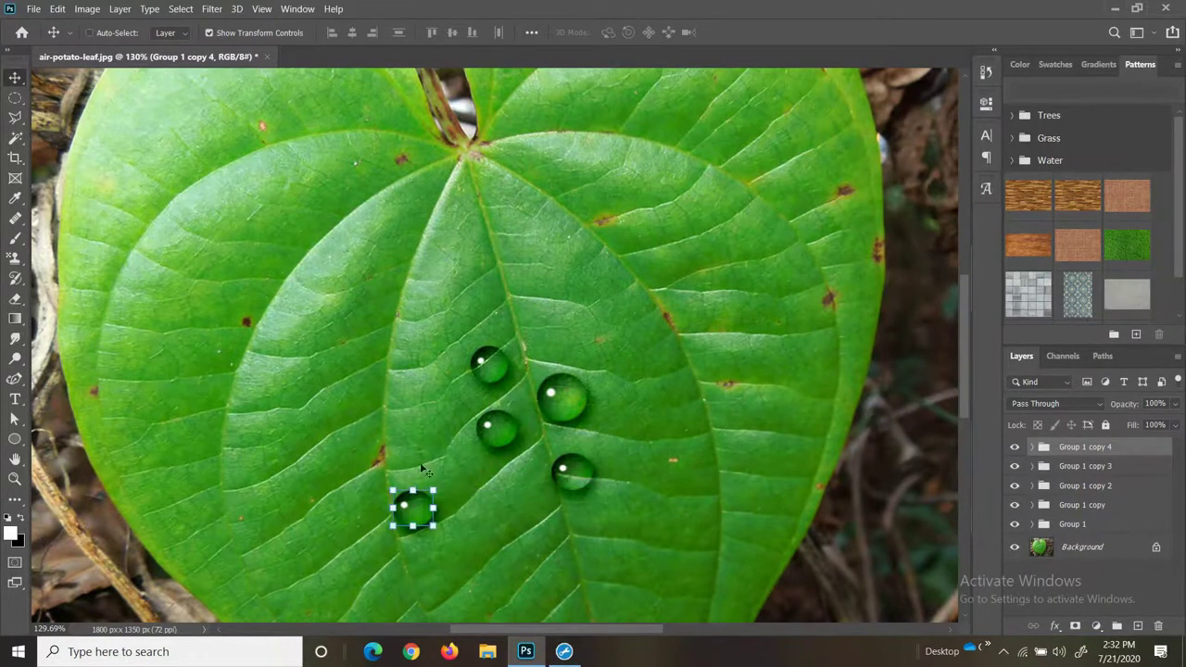
- Duplicate the lower-left drop, shrink the copy to about 61% width and 65% height, and place it just above that drop
key(ctrl+j)
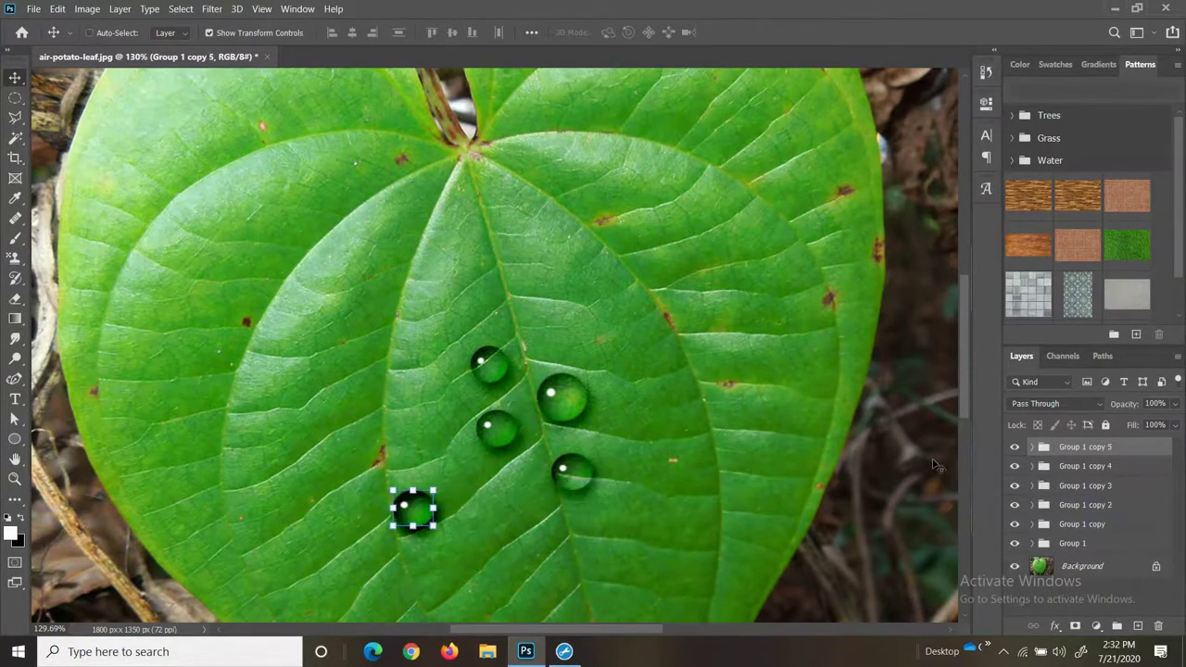
drag(416, 511, 431, 437)
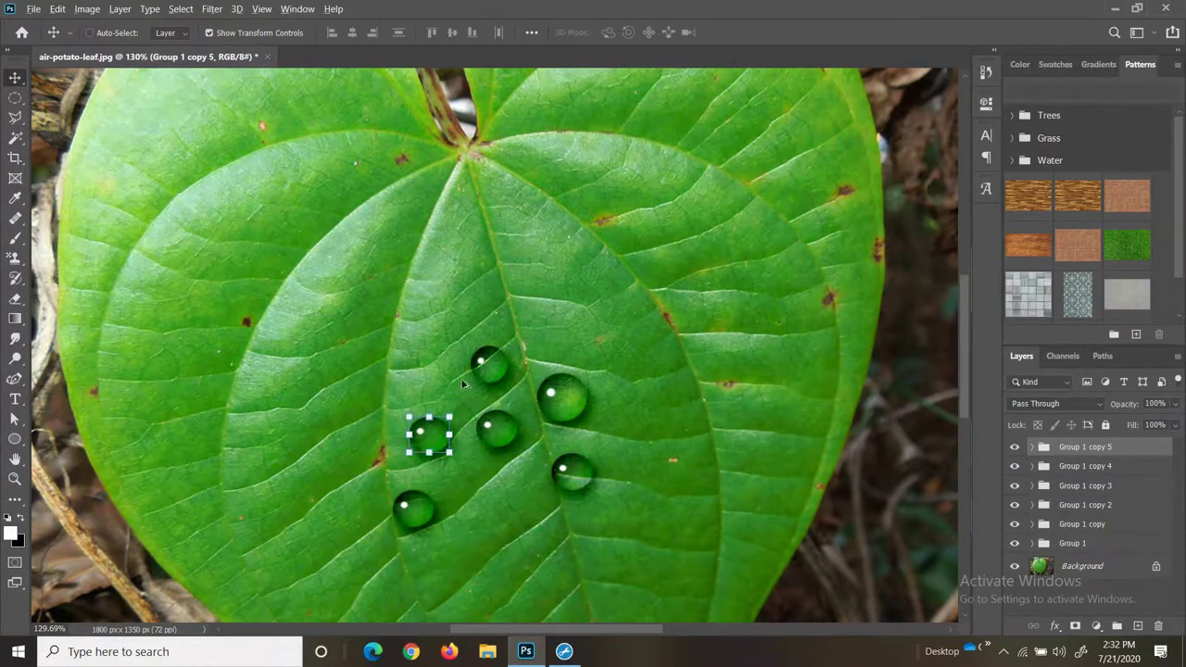
scroll(463, 383, down, 3)
scroll(433, 413, up, 3)
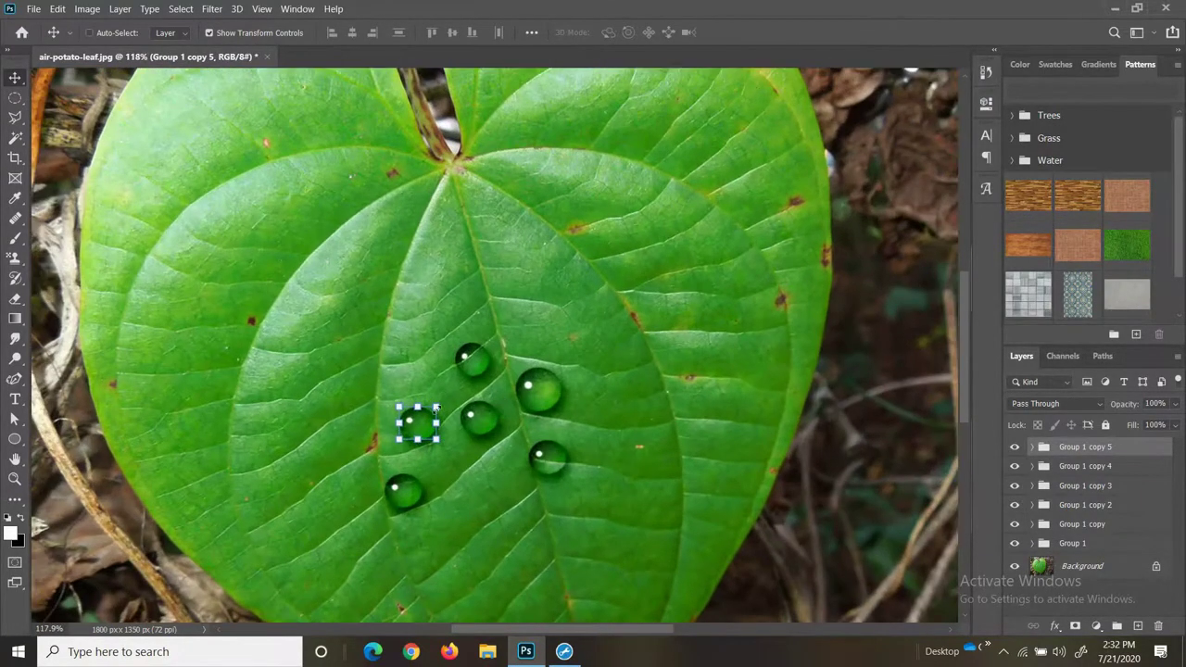
key(ctrl+t)
drag(435, 406, 424, 415)
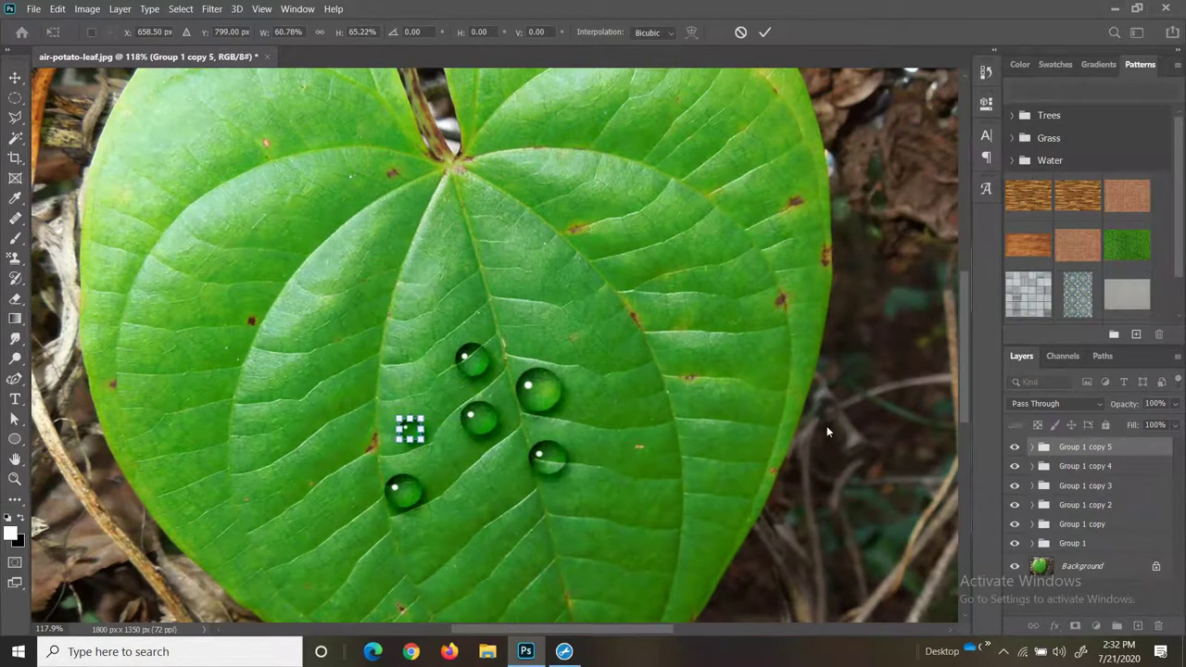
drag(413, 434, 431, 446)
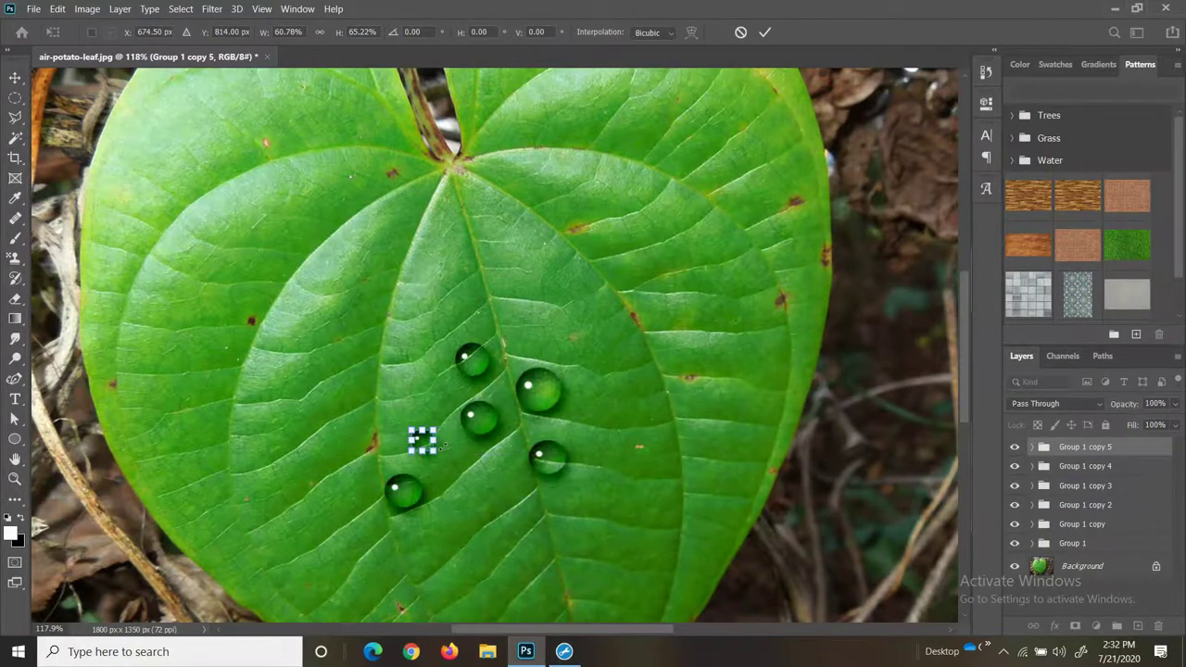
click(1076, 464)
- Scatter copies of the small drop beside it and below the midrib drop, scaling the last one to about 77% width and 70% height
click(1087, 449)
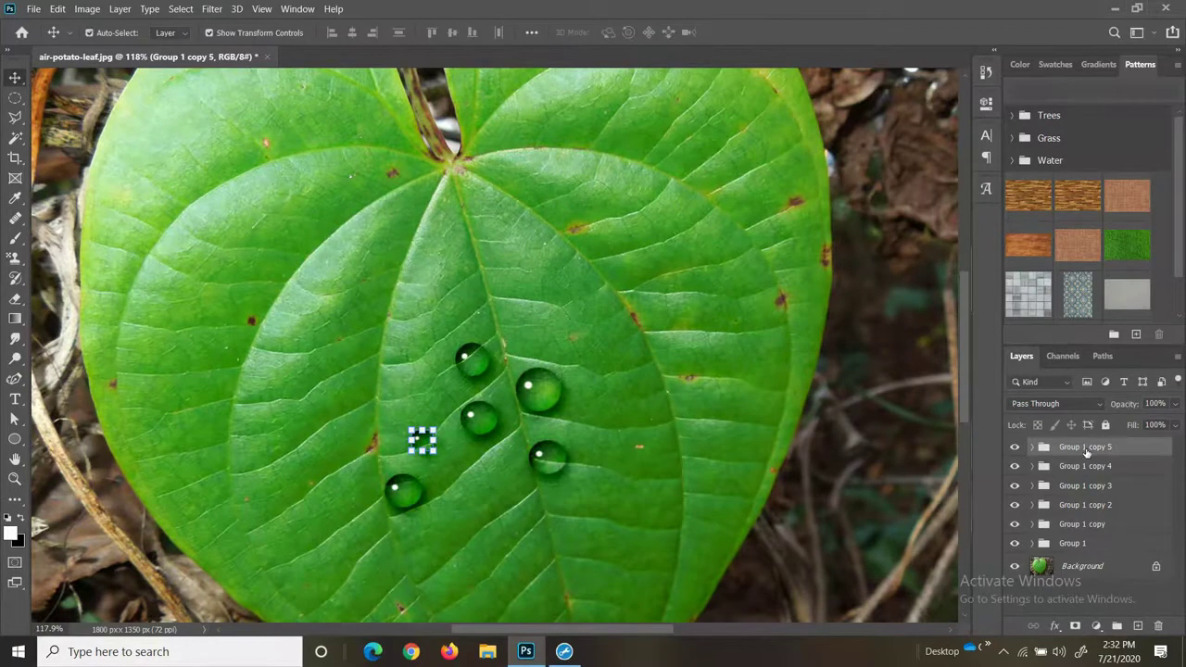
key(ctrl+j)
drag(424, 444, 455, 468)
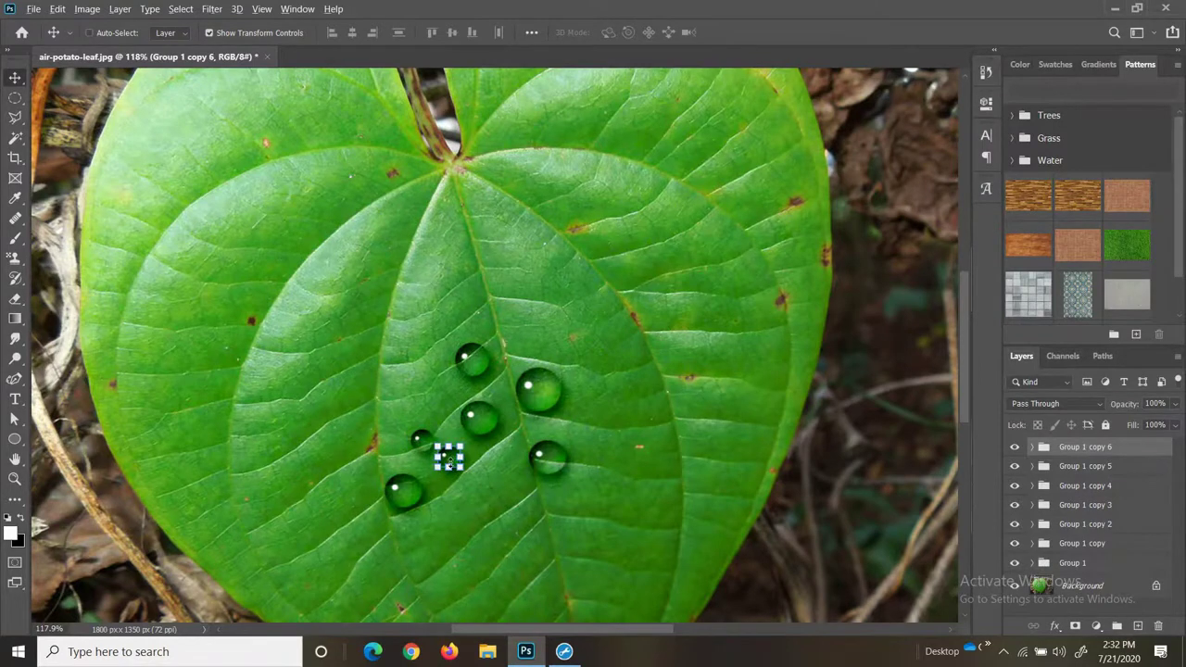
scroll(448, 460, up, 2)
drag(448, 452, 708, 567)
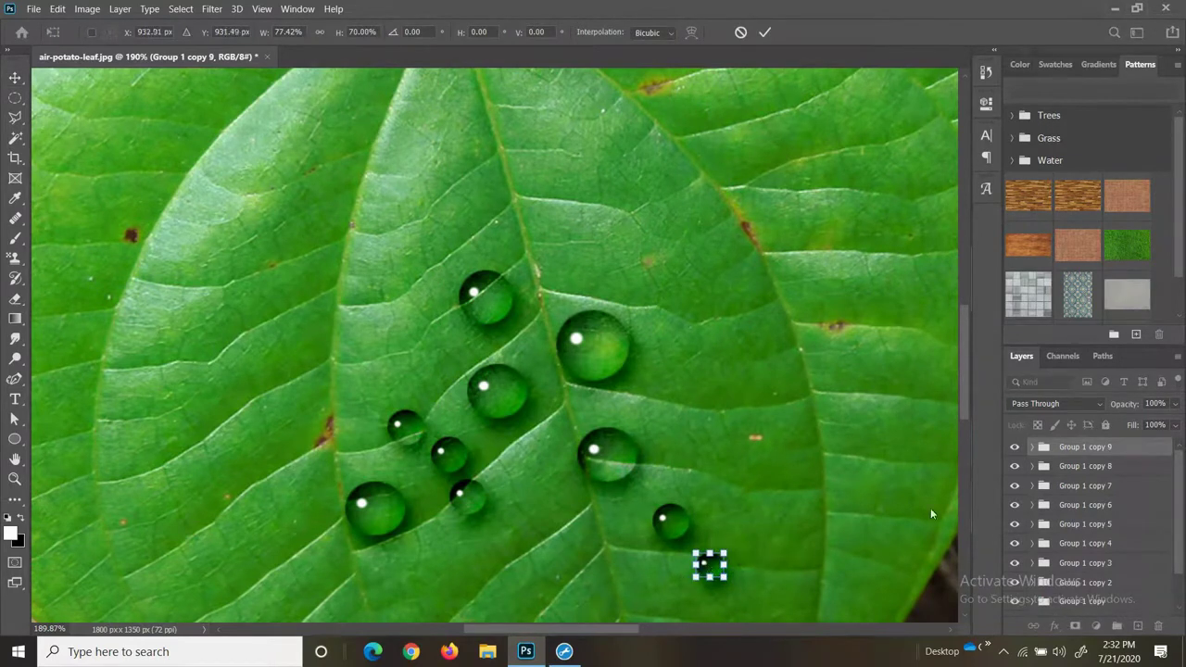
click(1056, 469)
- Duplicate the smallest drop and place the copy to its lower left
click(1064, 451)
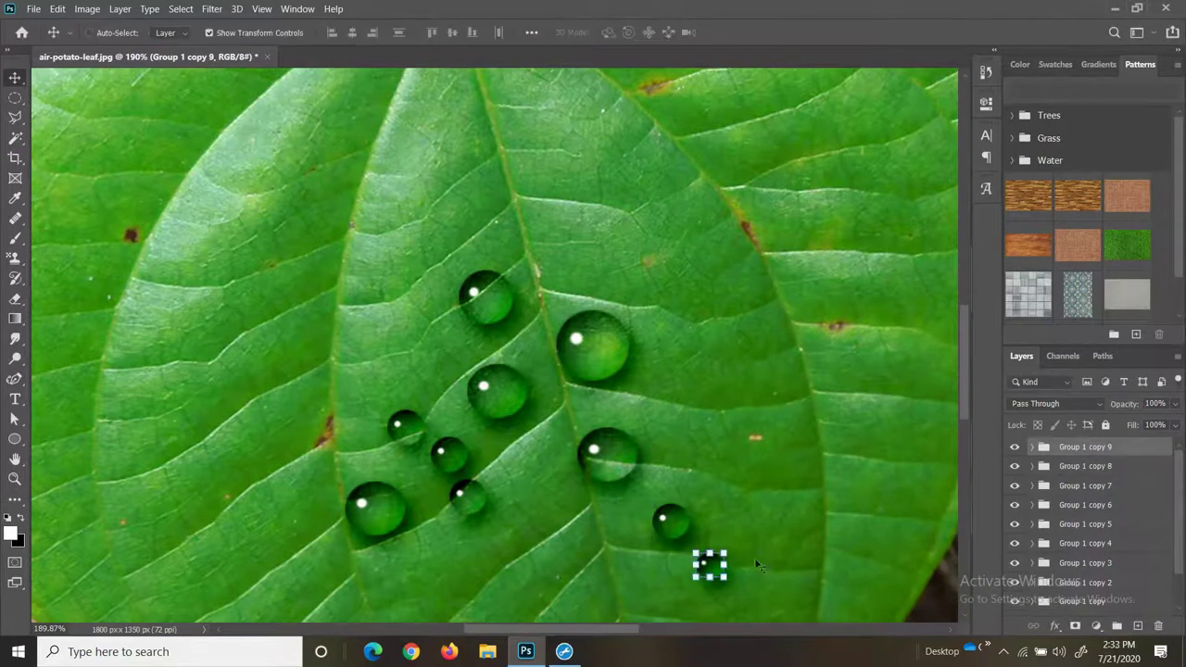
drag(709, 567, 656, 589)
scroll(594, 408, down, 5)
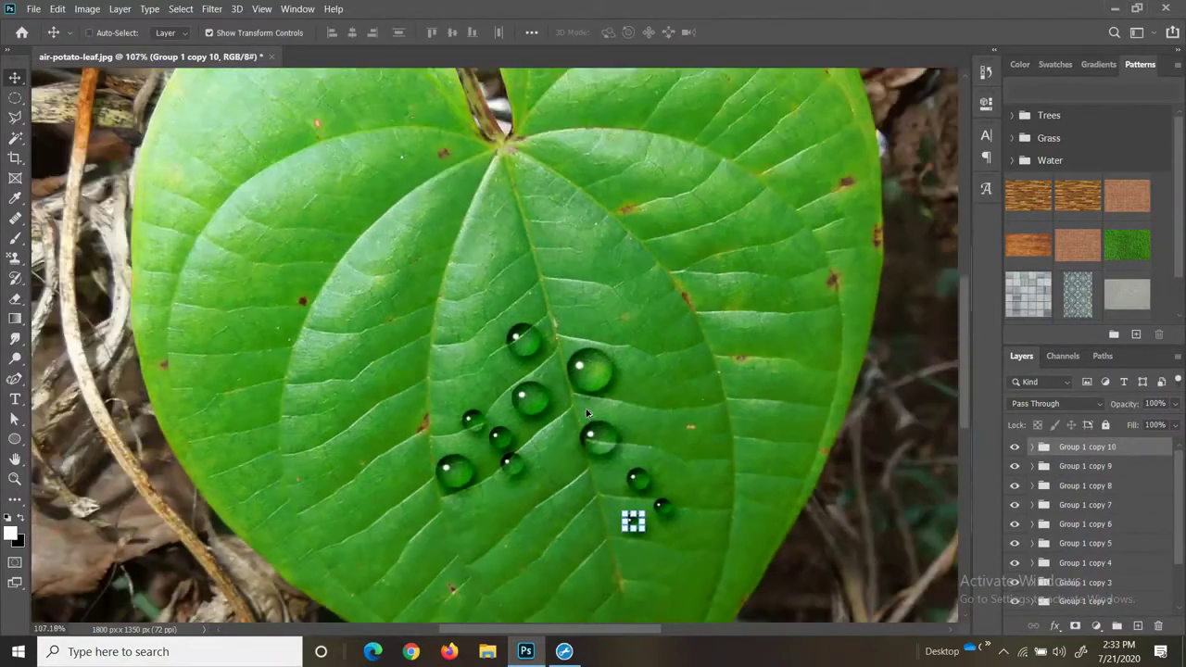
- Place a duplicate of the tiny drop to the left of the first drop and enlarge it to about 229% width and 300% height
scroll(593, 409, down, 1)
scroll(523, 377, up, 4)
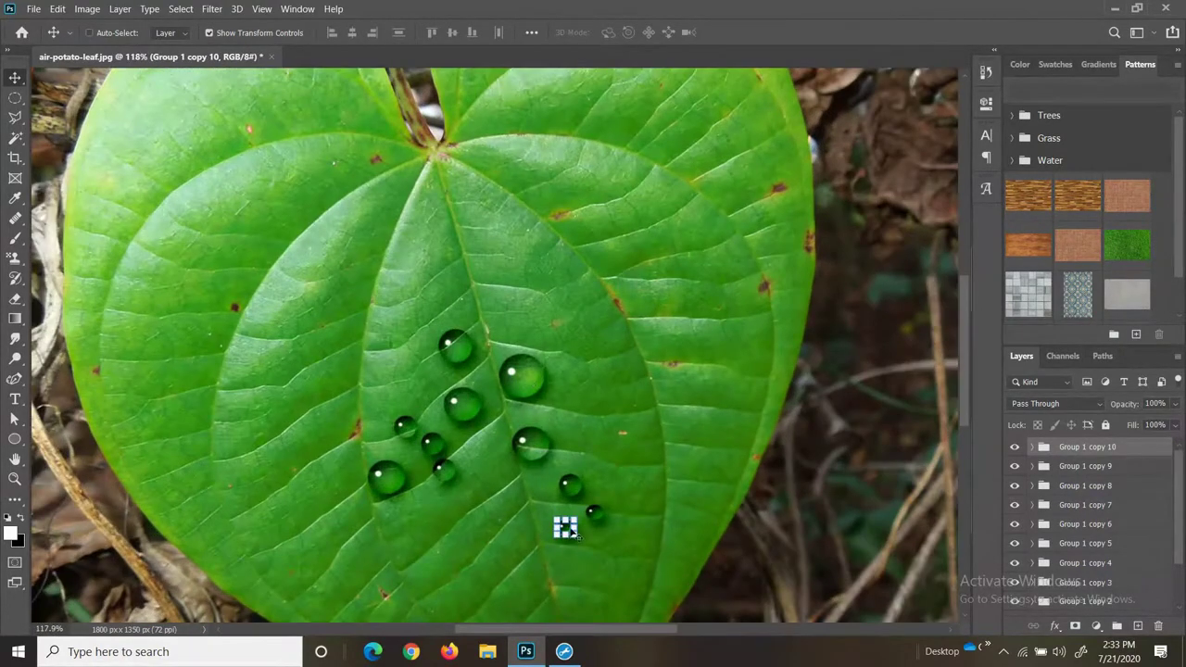
scroll(565, 528, up, 3)
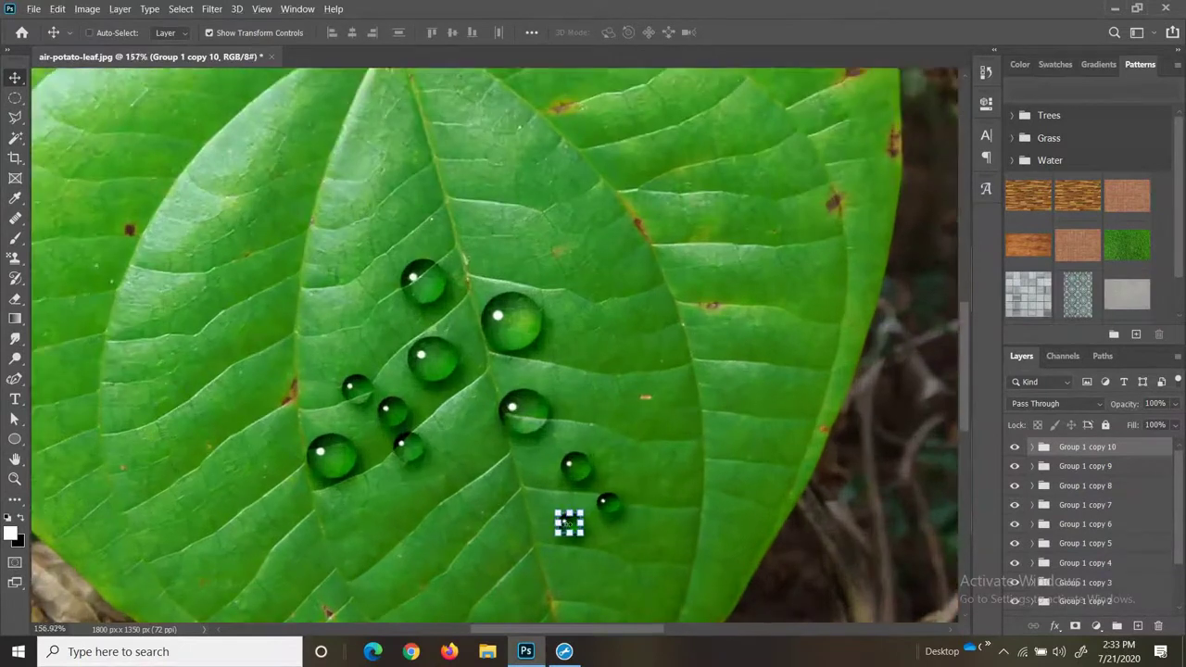
drag(569, 525, 282, 209)
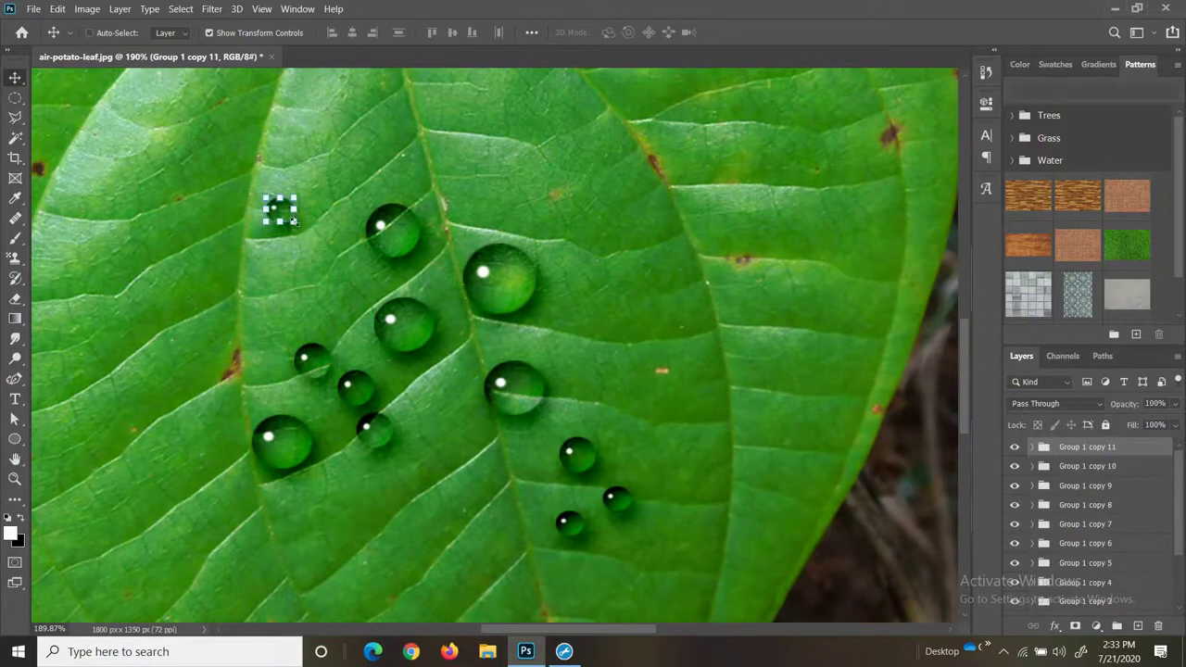
key(ctrl+t)
drag(296, 224, 329, 270)
scroll(873, 401, down, 4)
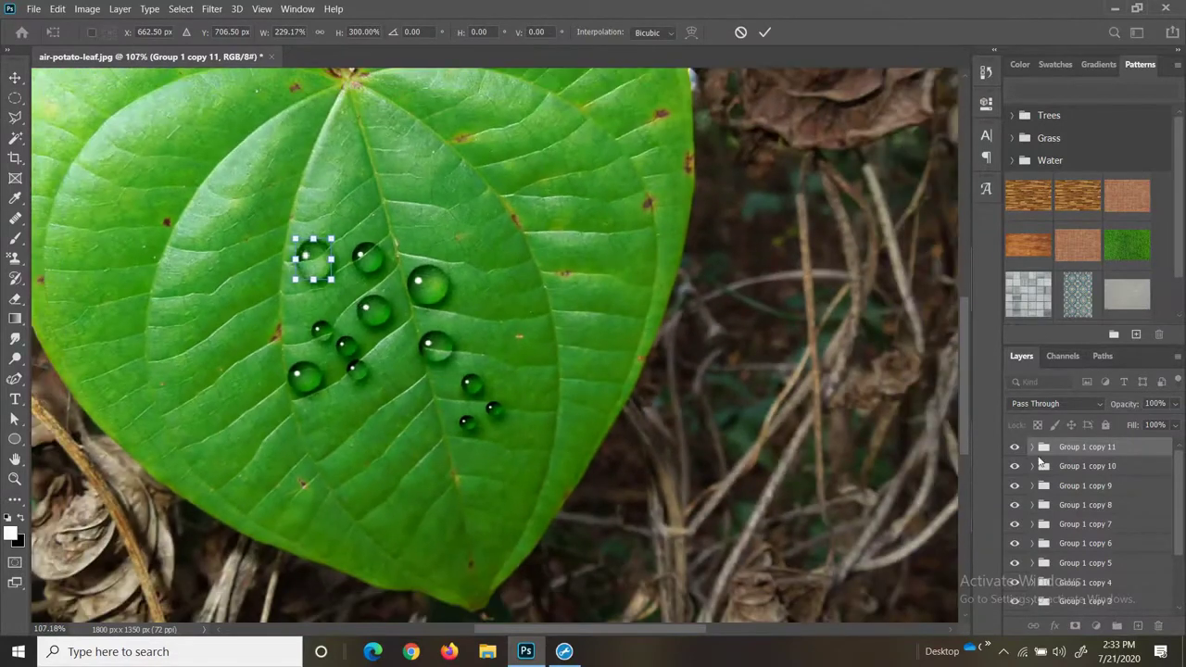
click(1052, 466)
- Find the group of the drop lying across the midrib below the largest drop, expand it and select its drop layer
scroll(455, 370, down, 3)
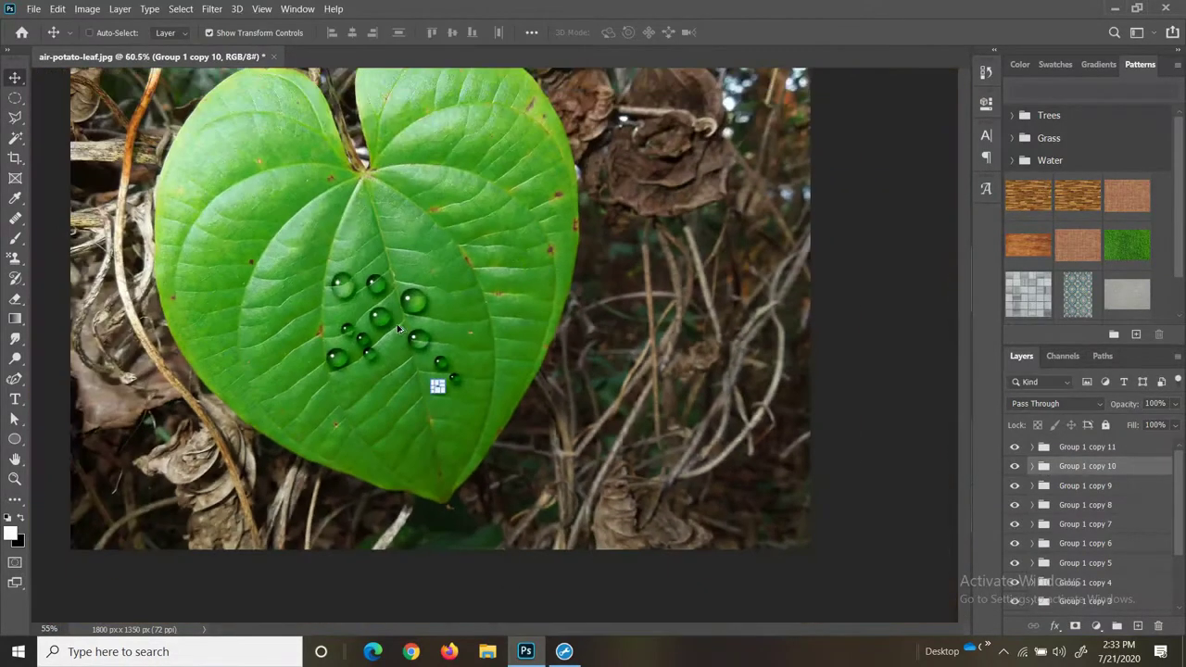
scroll(455, 369, up, 4)
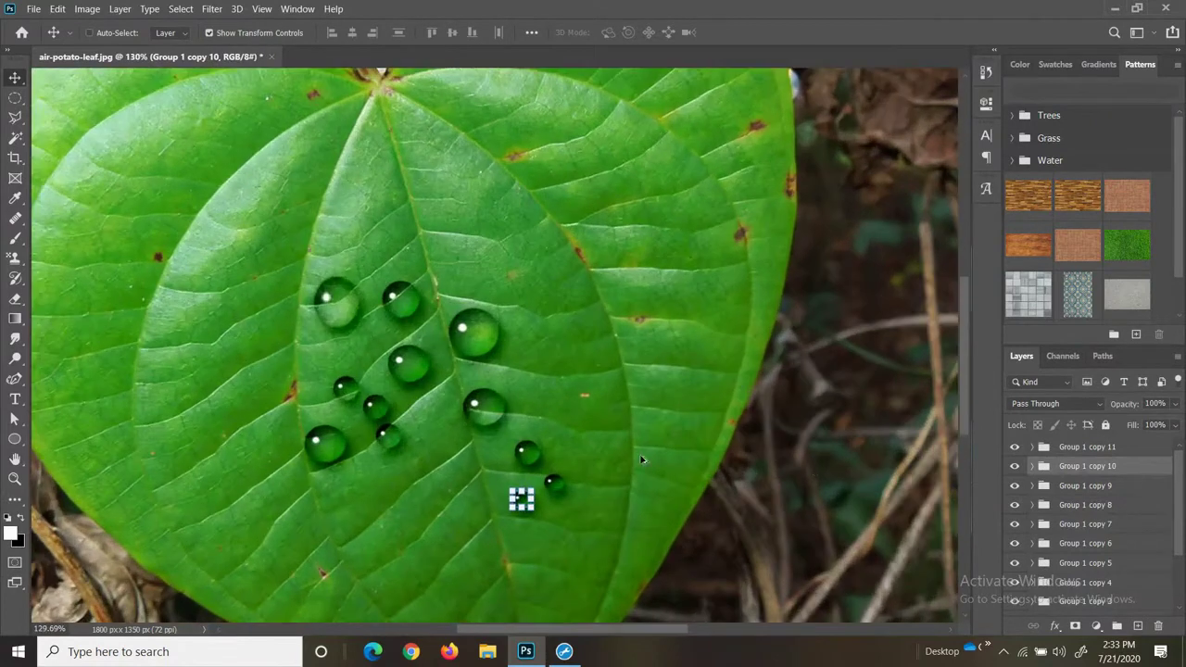
scroll(505, 503, up, 1)
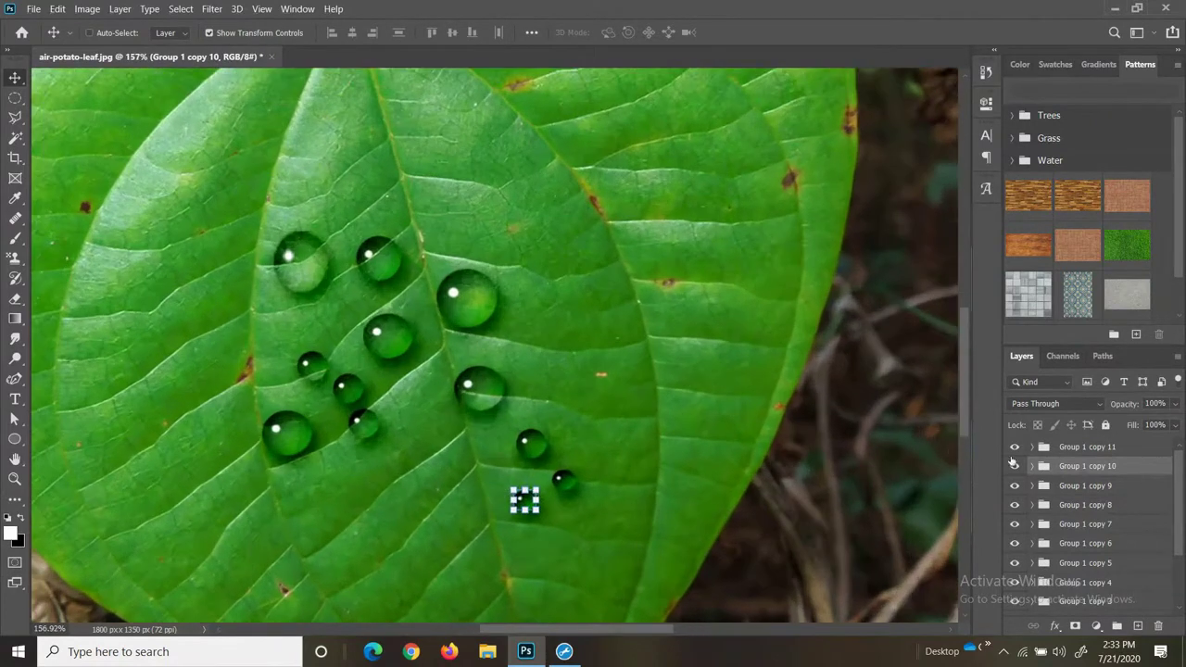
click(1072, 490)
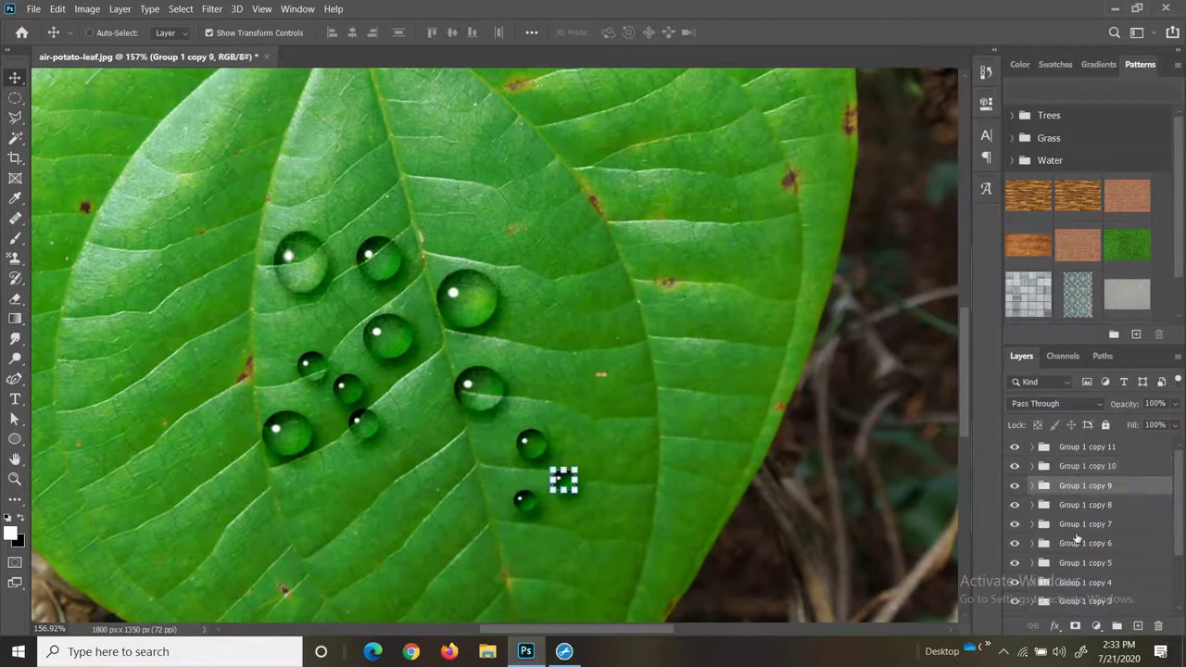
click(1076, 526)
click(1080, 546)
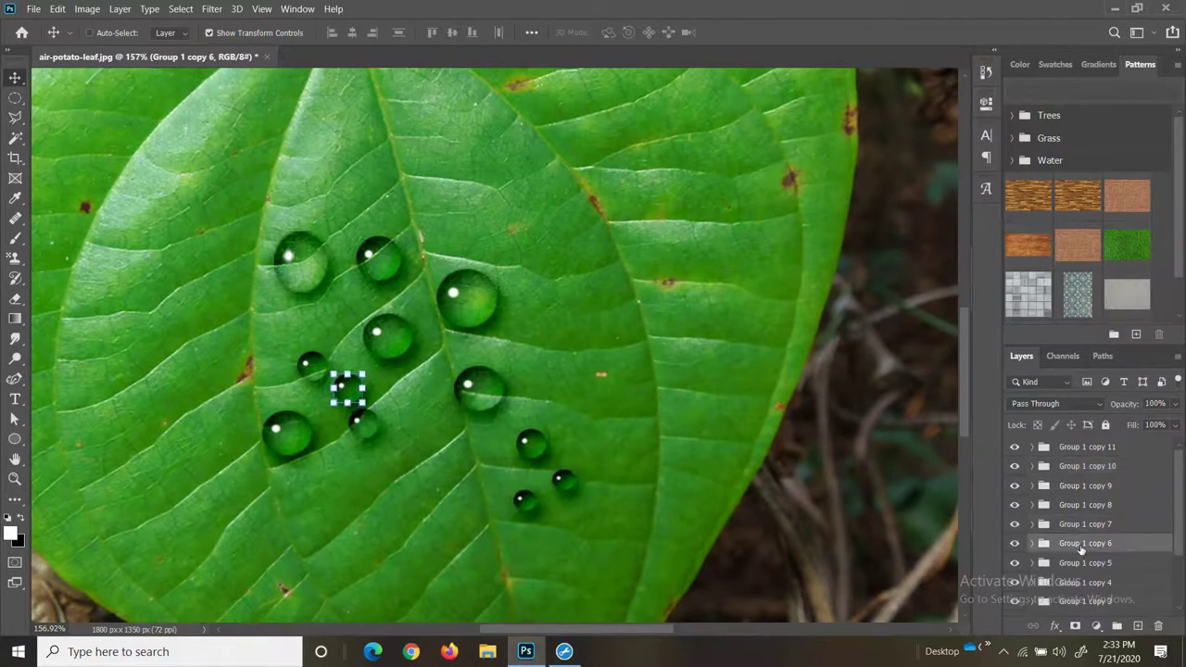
click(1080, 585)
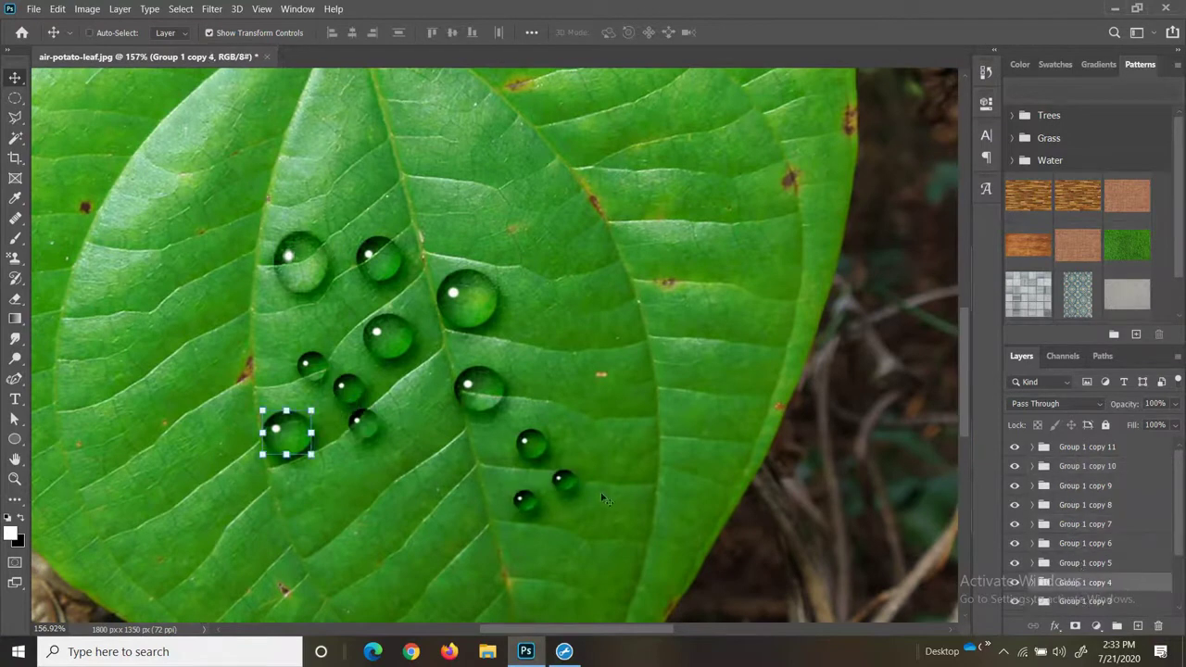
scroll(1030, 553, down, 1)
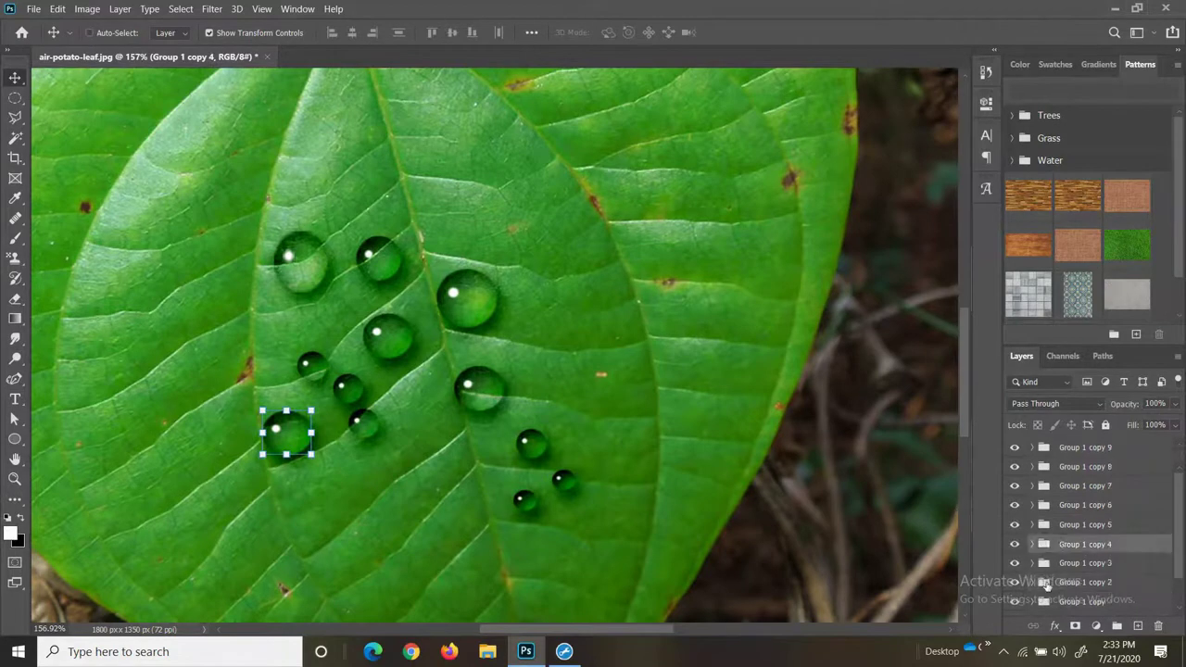
click(1034, 583)
click(1040, 567)
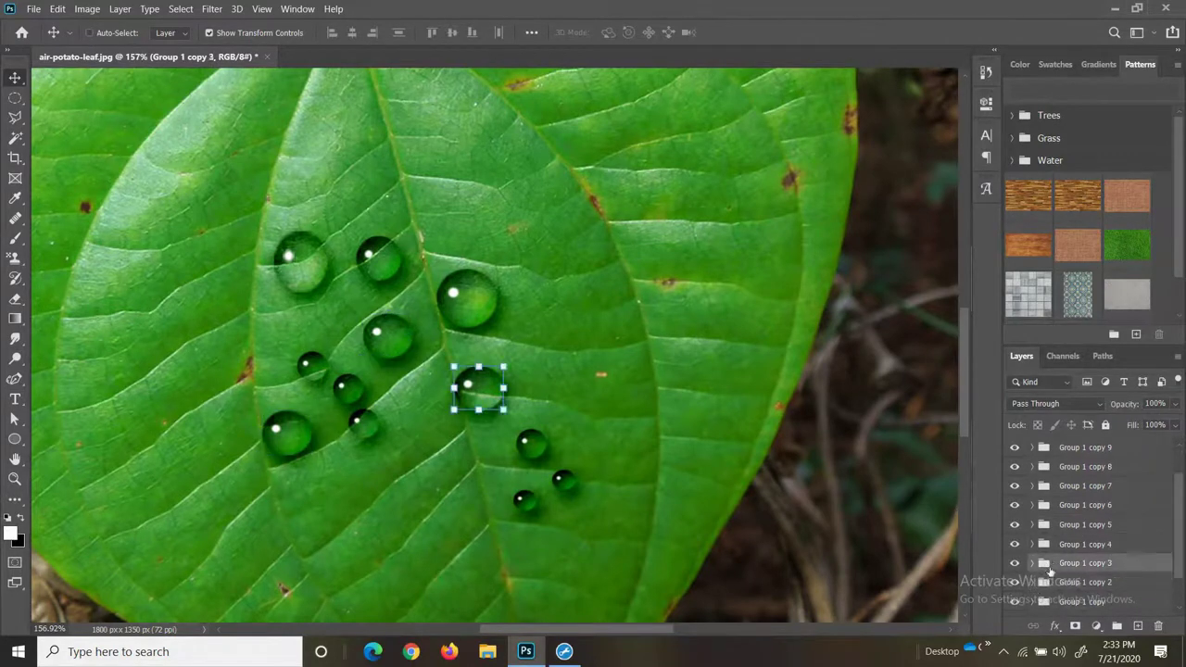
click(1033, 565)
scroll(1055, 565, down, 1)
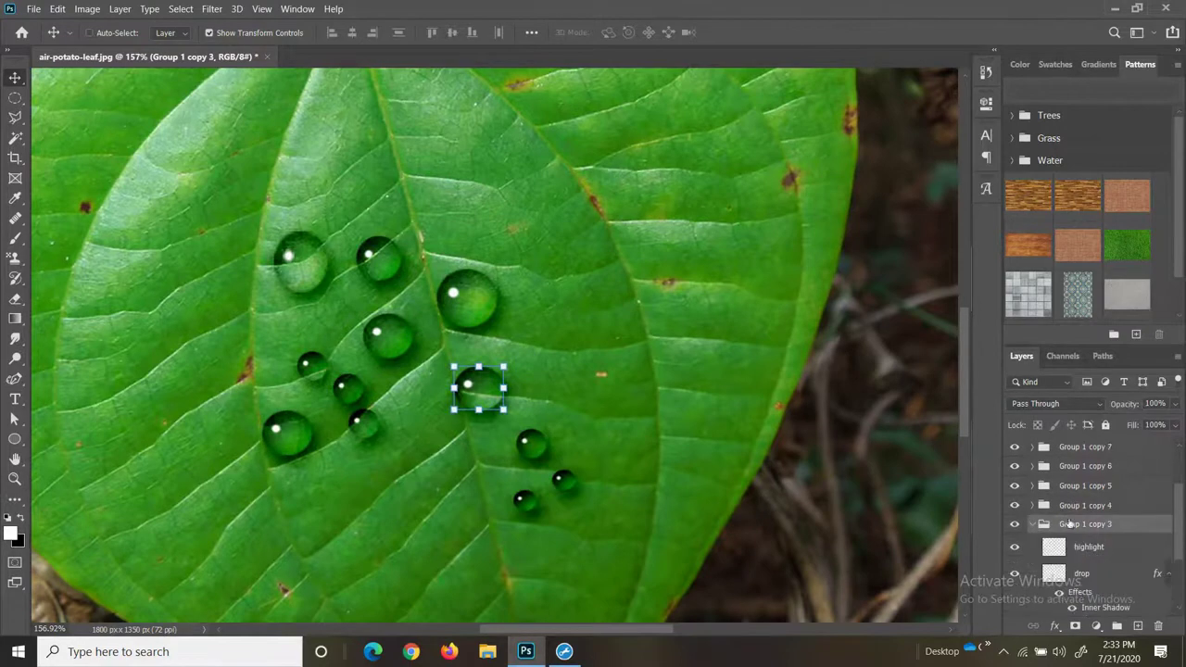
click(1081, 575)
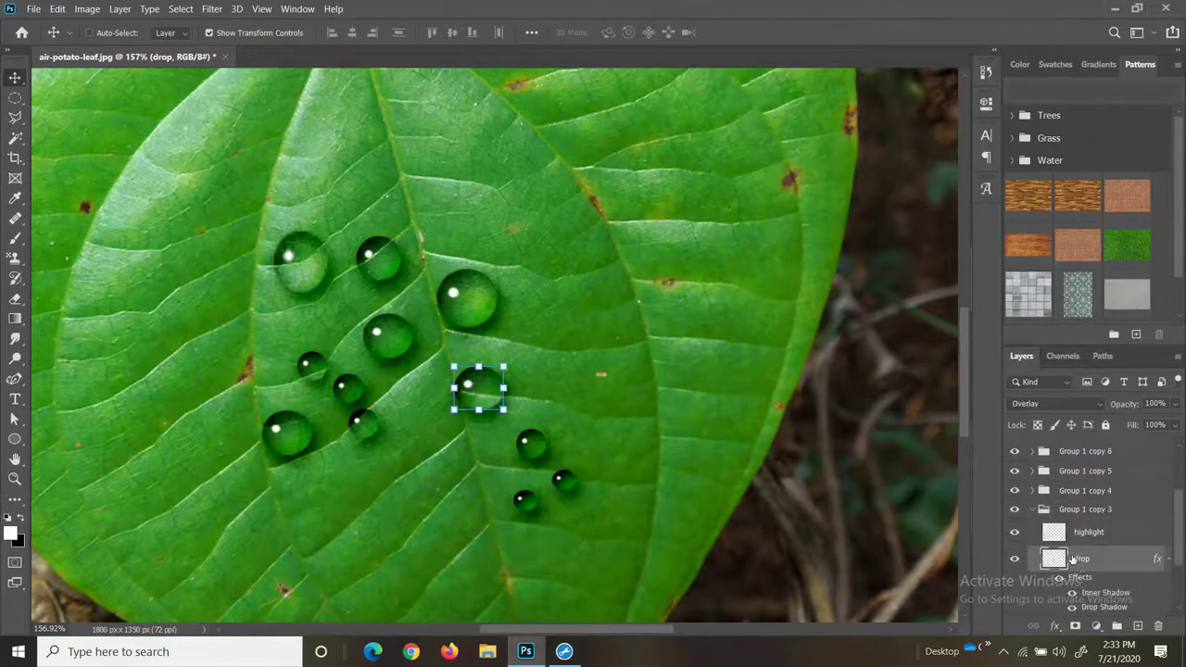
- Reshape the selected drop layer with Liquify, using a size 30 brush to pull its top upward into a teardrop shape
click(213, 9)
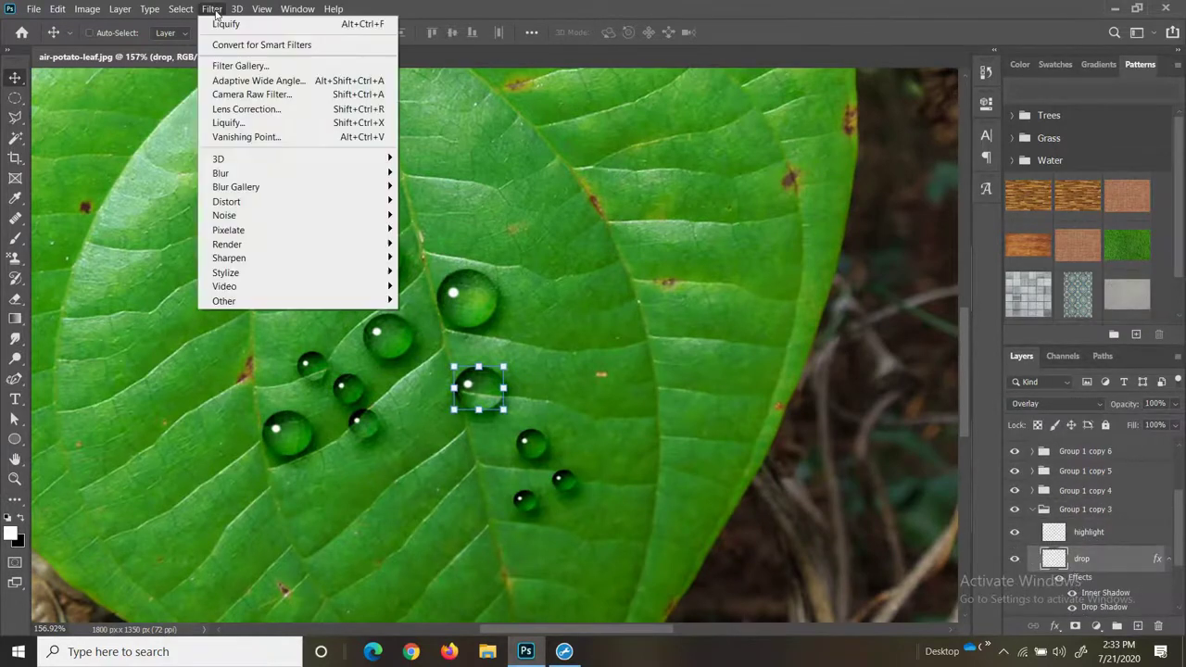
click(231, 123)
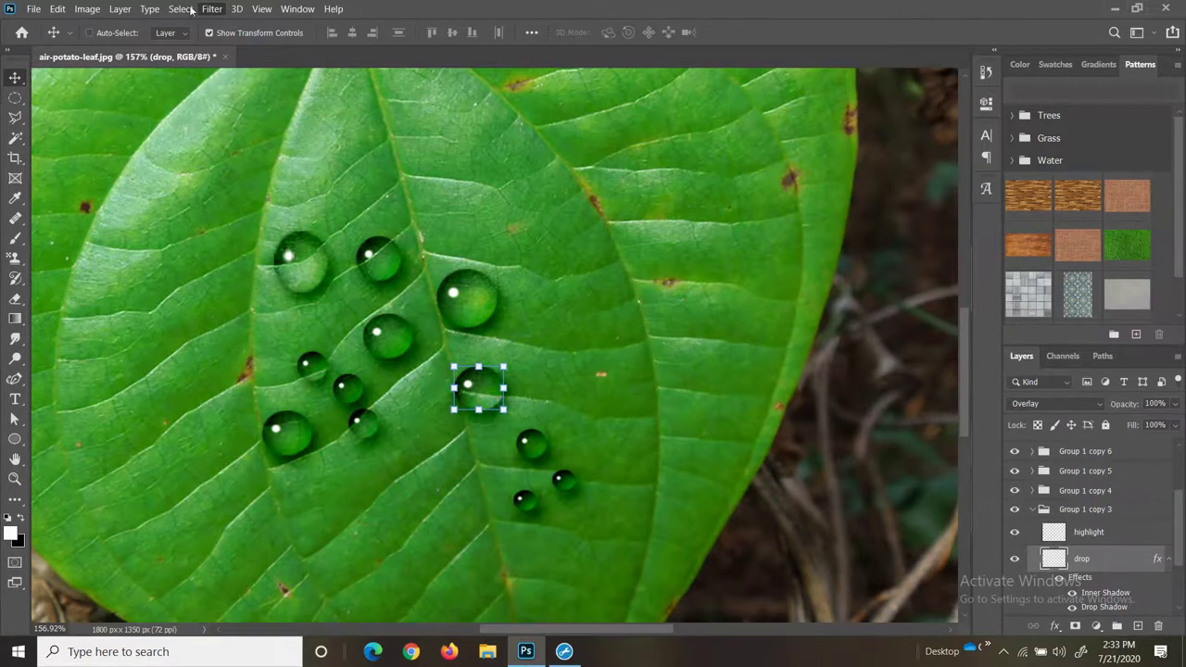
key(shift+ctrl+x)
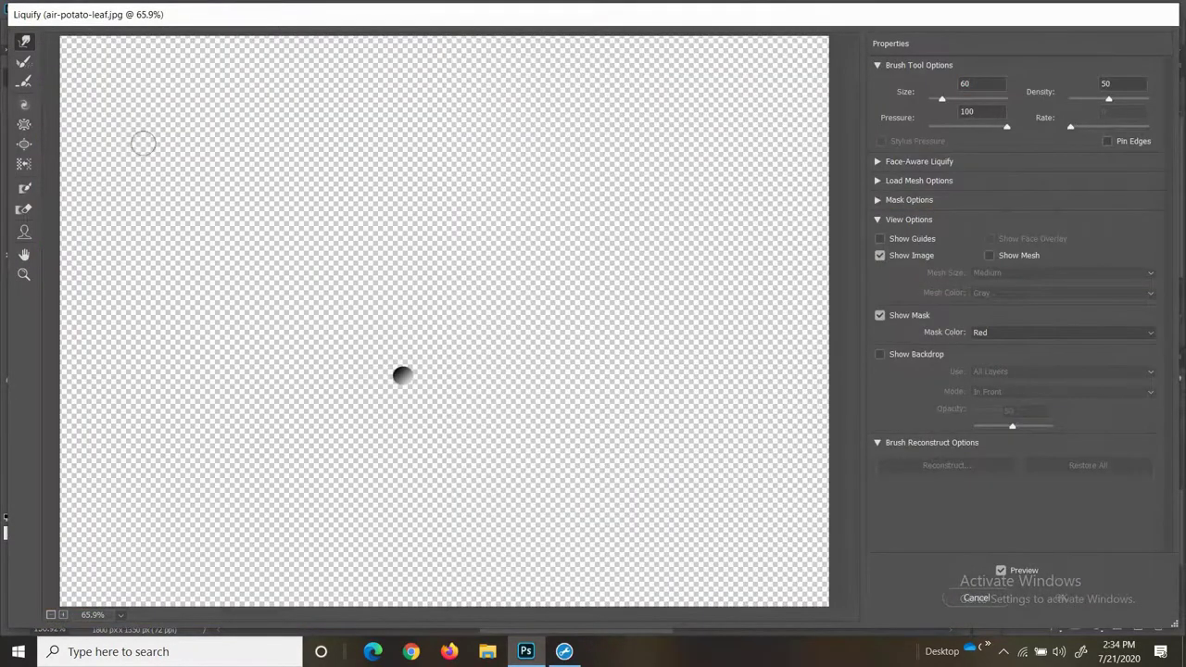
scroll(402, 380, up, 1)
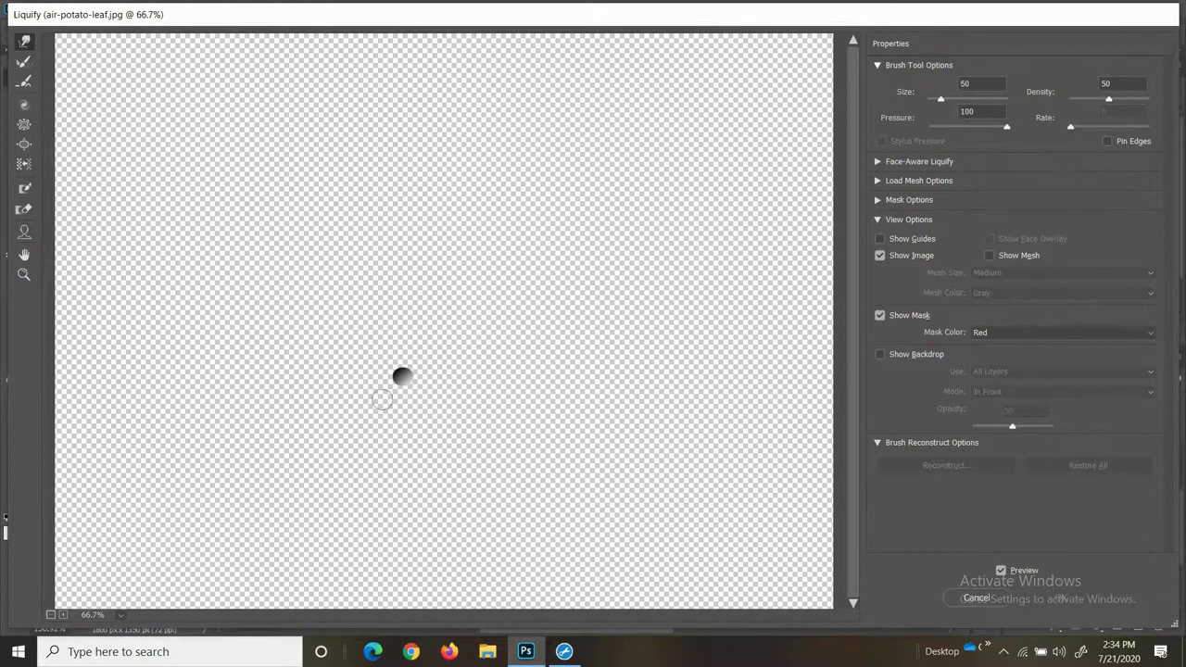
key(bracketleft)
key(bracketleft)
key(bracketleft)
key(bracketleft)
key(bracketleft)
key(bracketleft)
mouse_move(401, 375)
mouse_down()
mouse_move(405, 342)
mouse_move(410, 367)
mouse_up()
key(ctrl+z)
drag(401, 375, 396, 351)
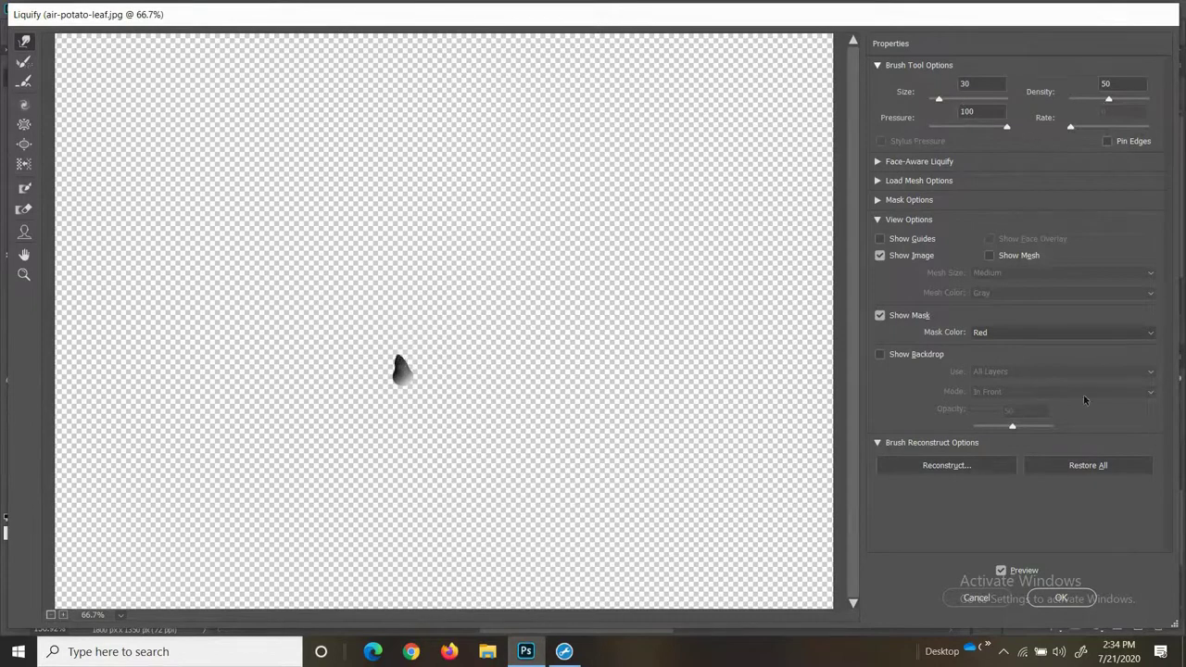
click(1060, 598)
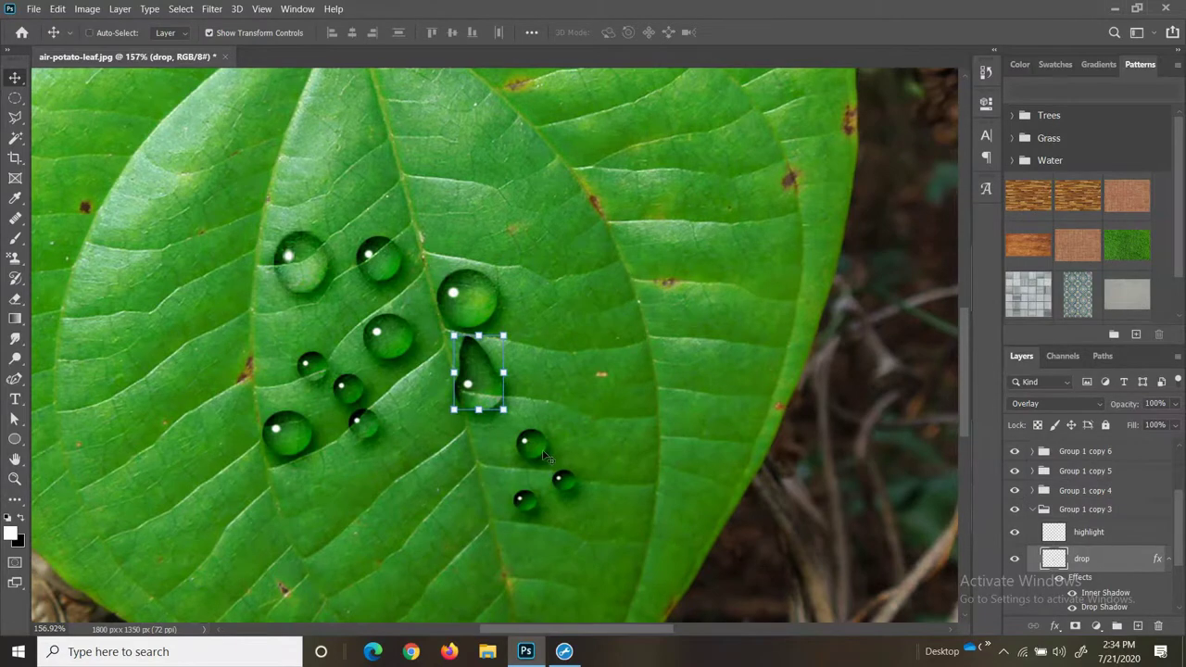
scroll(1104, 515, down, 2)
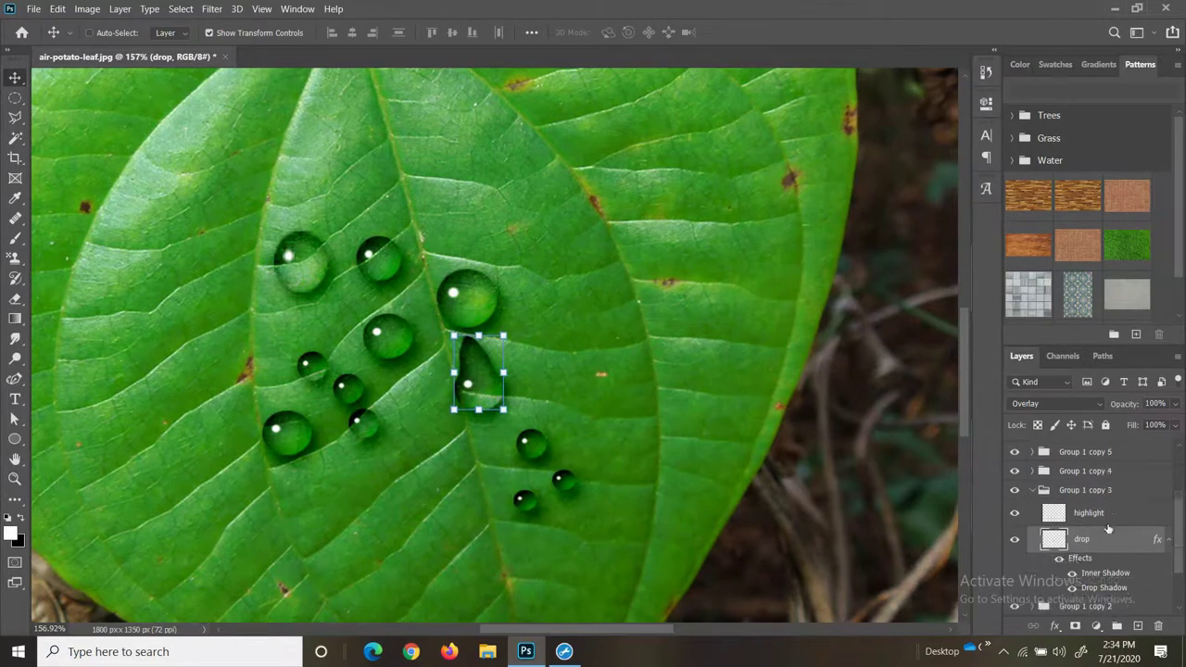
- Expand the group of the medium drop just left of the midrib, beside the teardrop, and select its drop layer
click(1099, 587)
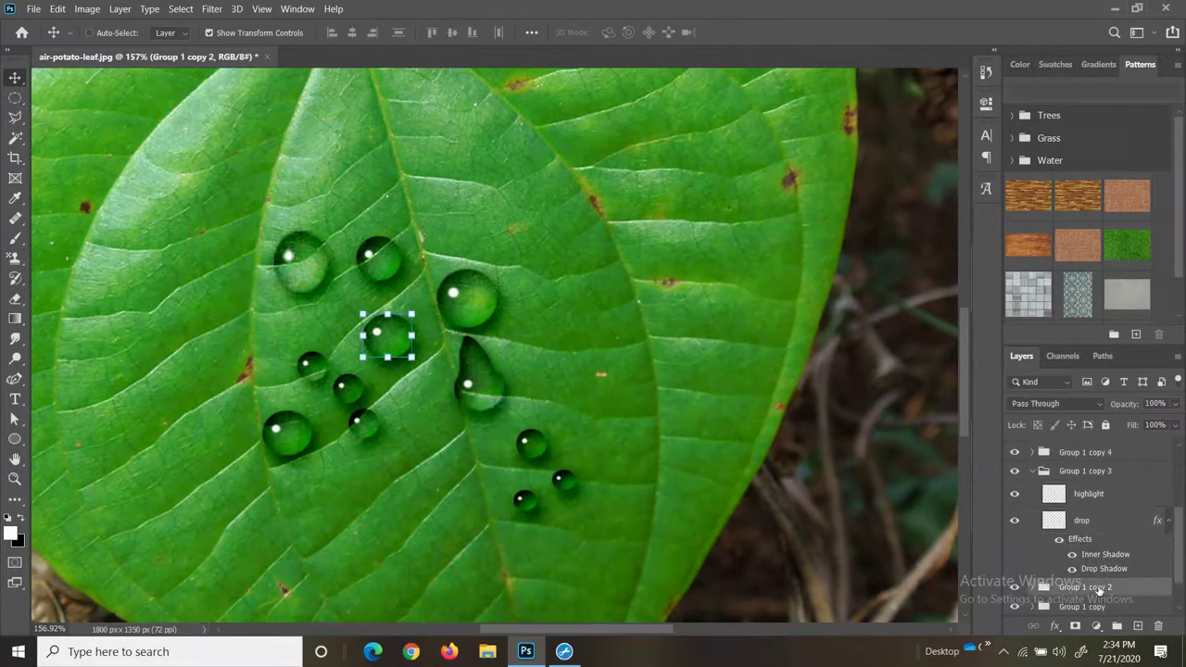
click(1032, 587)
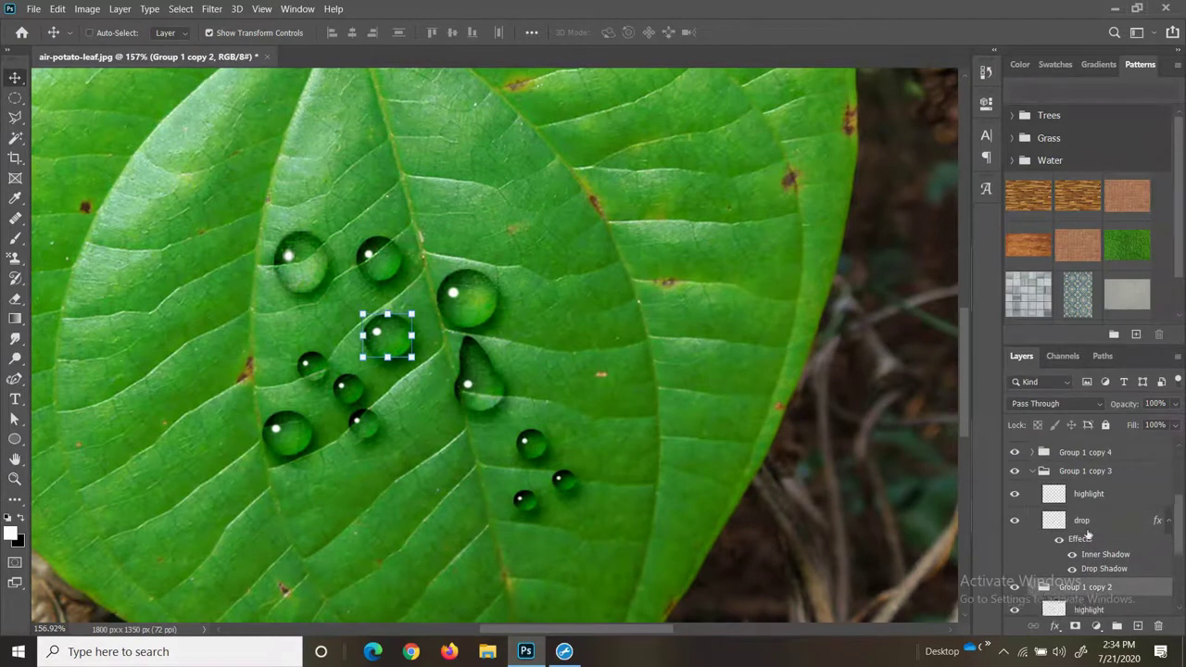
scroll(1078, 556, down, 1)
click(1077, 598)
scroll(1074, 601, down, 1)
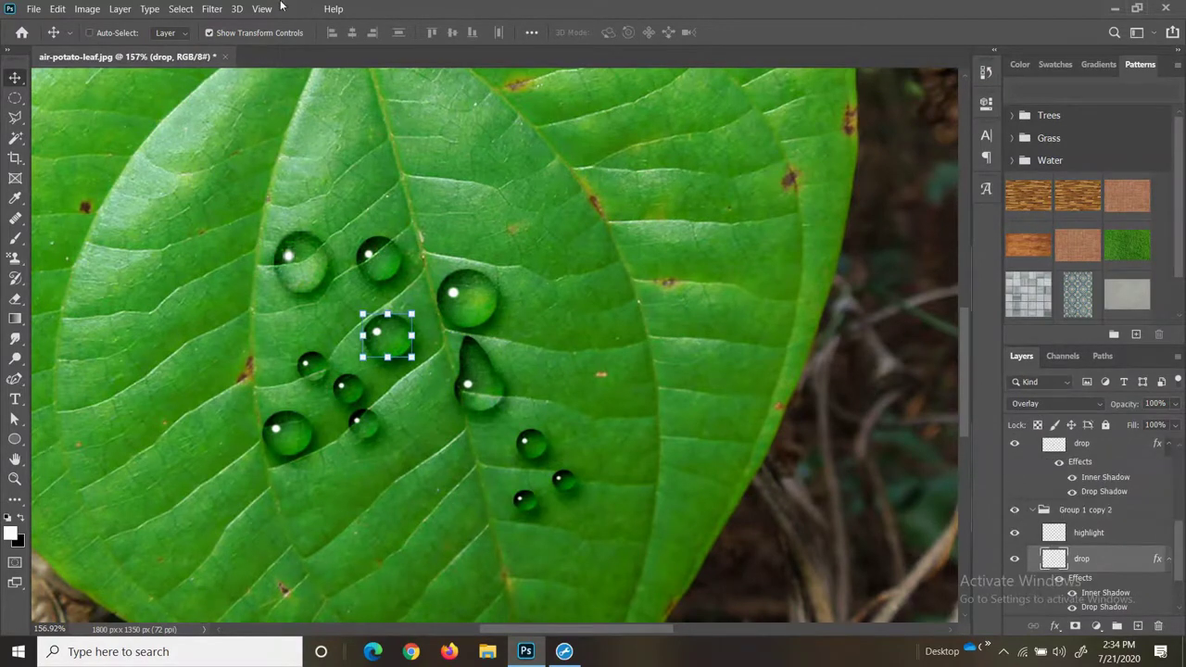
- Reshape the selected drop layer with Liquify, using the size 30 brush to pull its upper left edge upward into a point
click(213, 14)
click(237, 123)
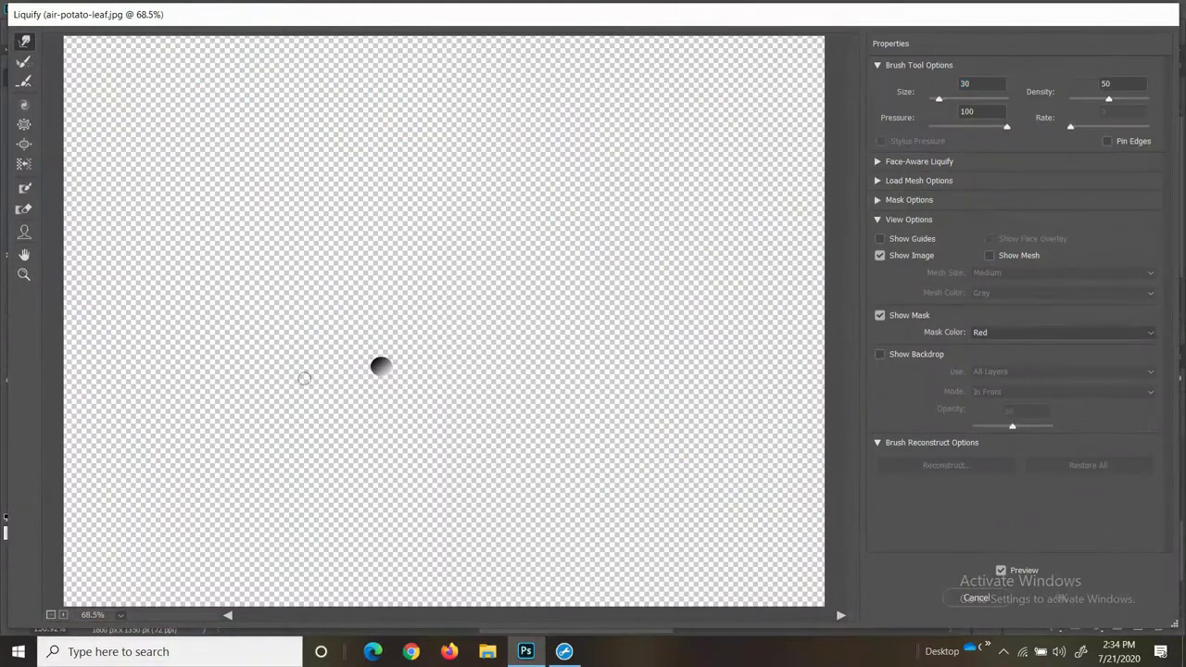
drag(379, 365, 373, 347)
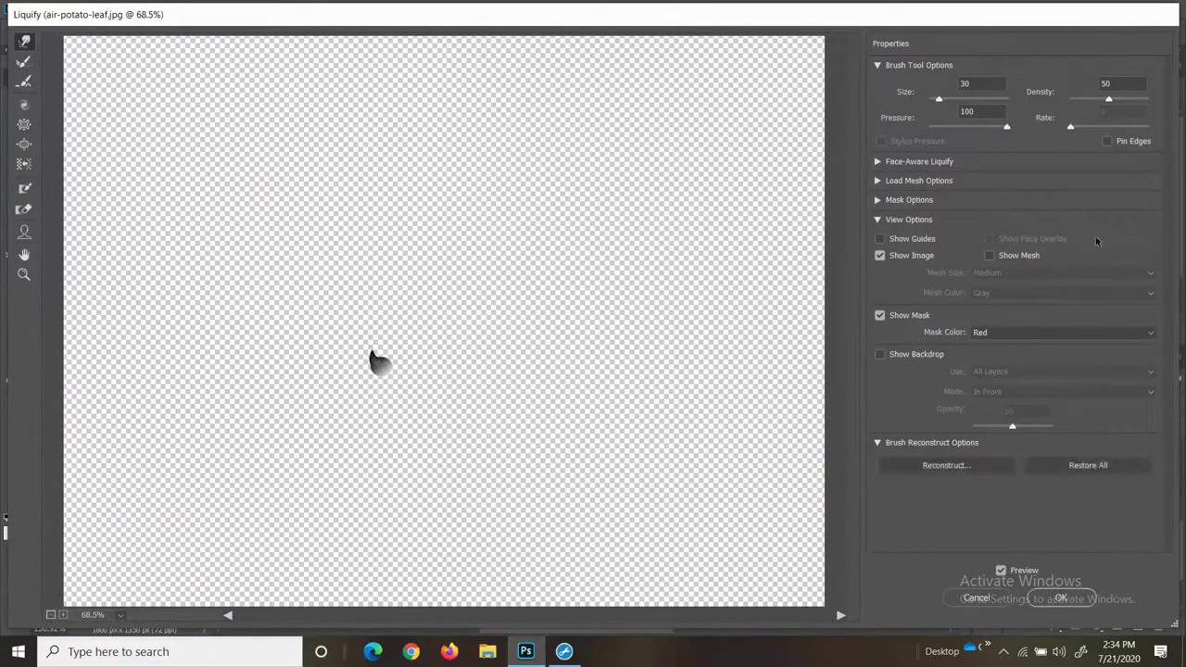
click(1060, 597)
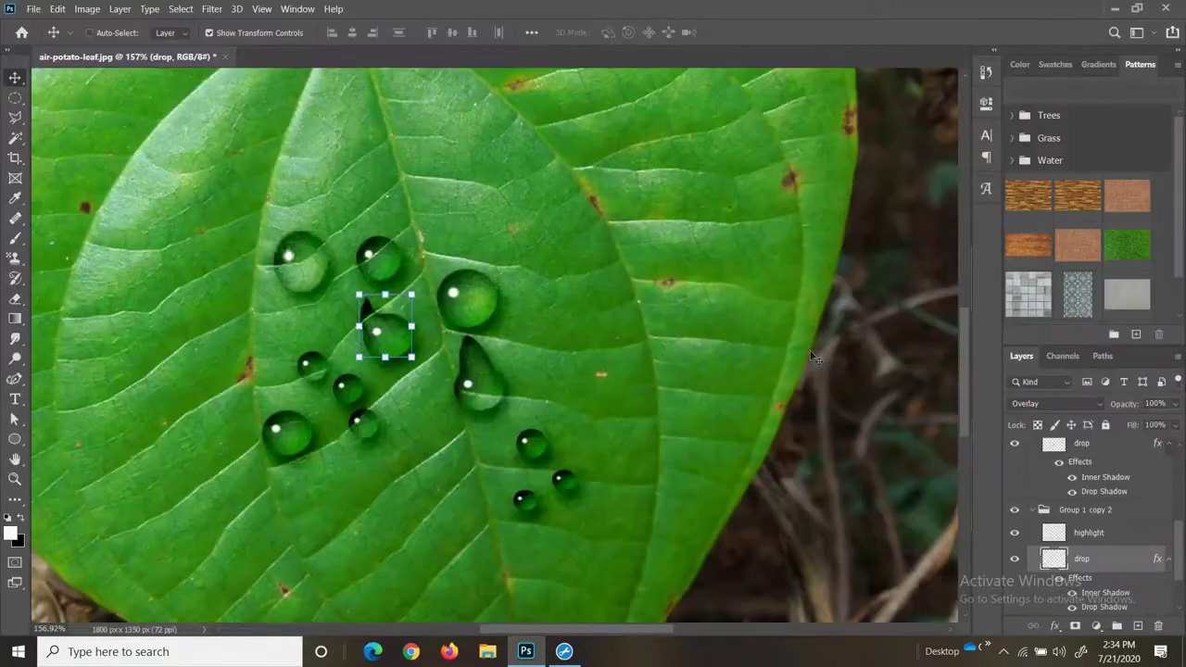
- Unlock the leaf photo's Background layer so it becomes a regular layer
scroll(409, 299, down, 3)
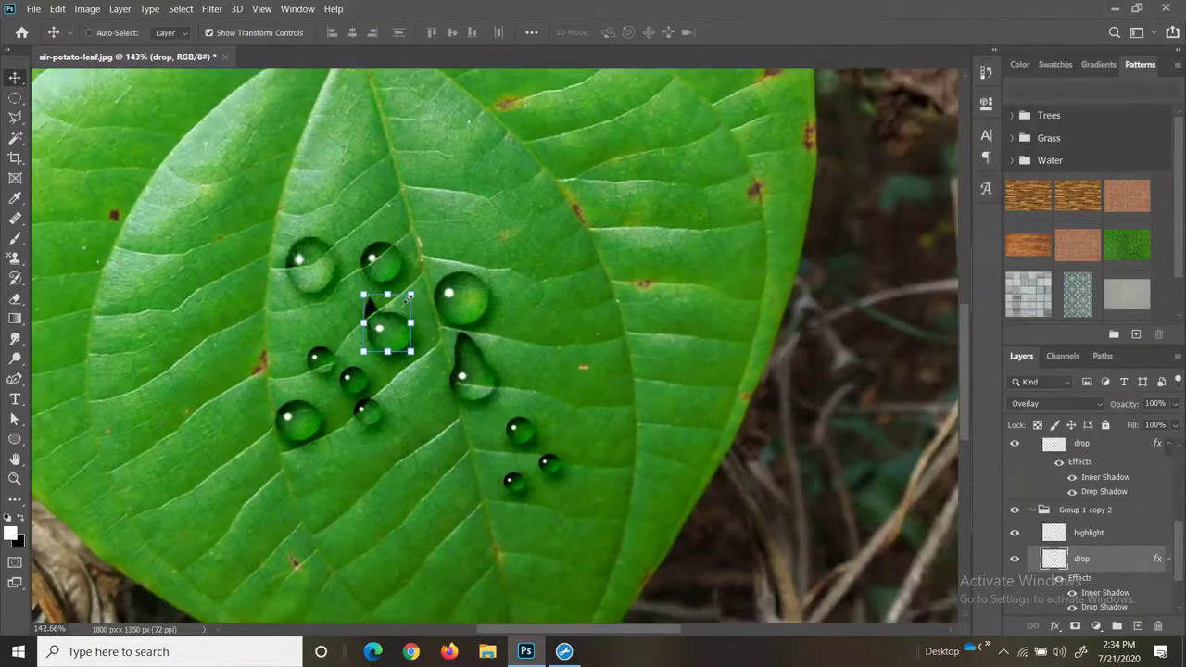
scroll(503, 431, up, 5)
scroll(493, 454, down, 2)
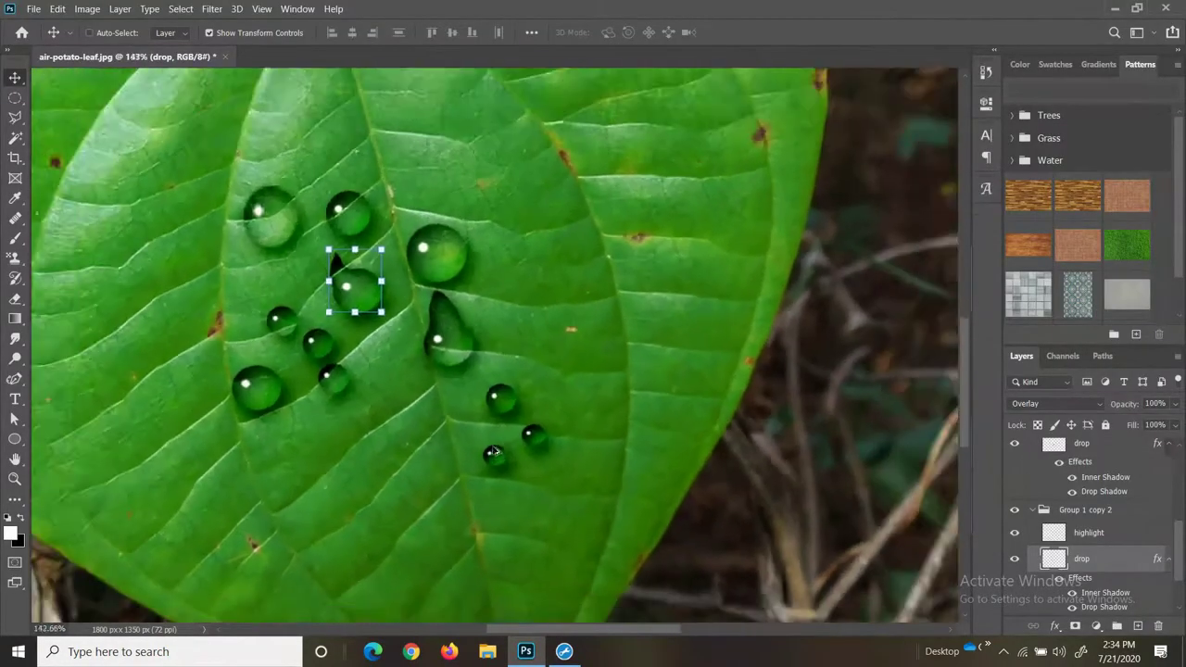
scroll(1055, 540, down, 1)
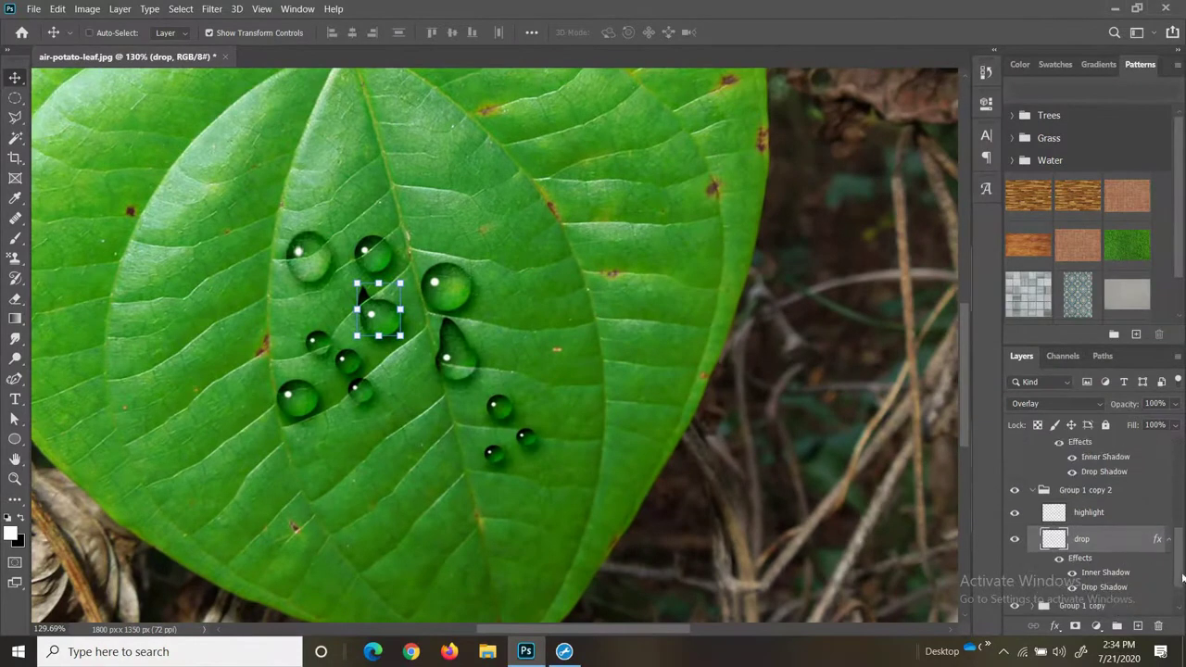
scroll(1180, 567, down, 2)
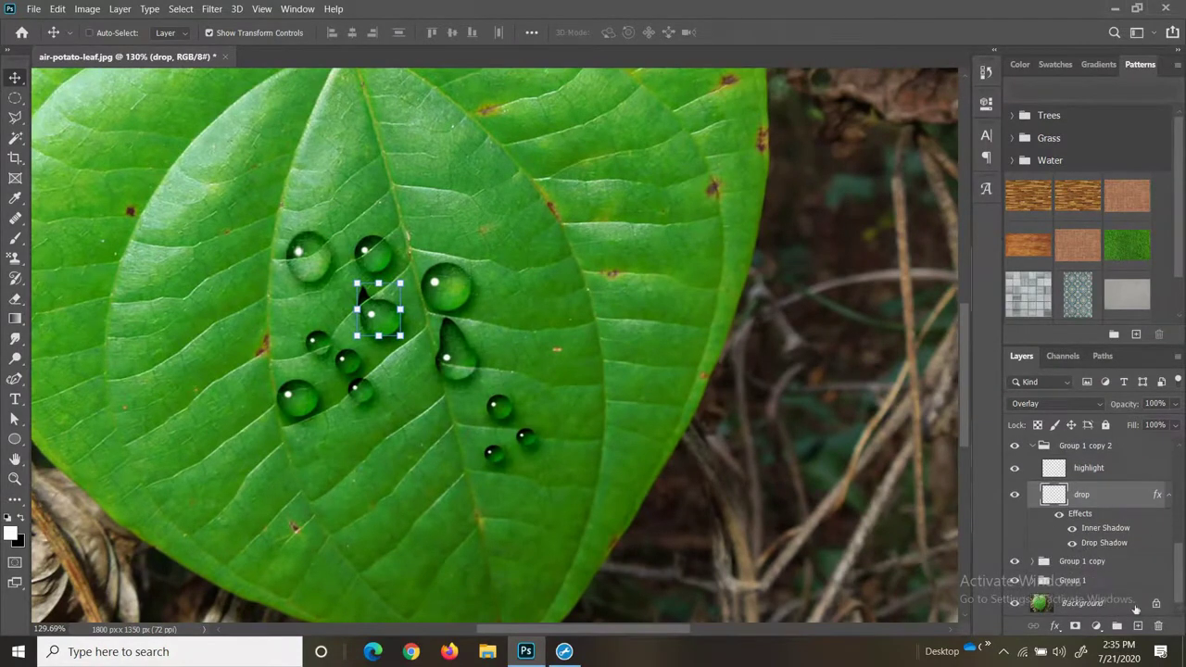
click(1156, 604)
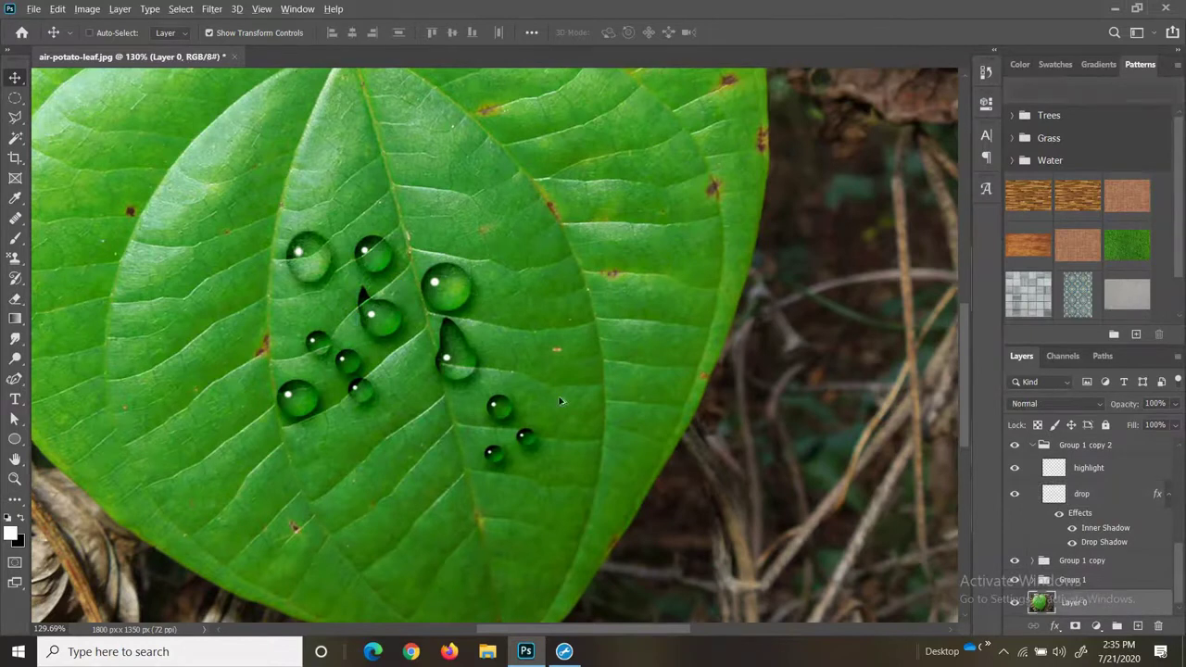
- Start a 72 pt Ravie text line on the leaf above the drops, select its placeholder text and switch the colour to black
scroll(556, 393, down, 1)
scroll(556, 394, down, 1)
scroll(433, 319, up, 5)
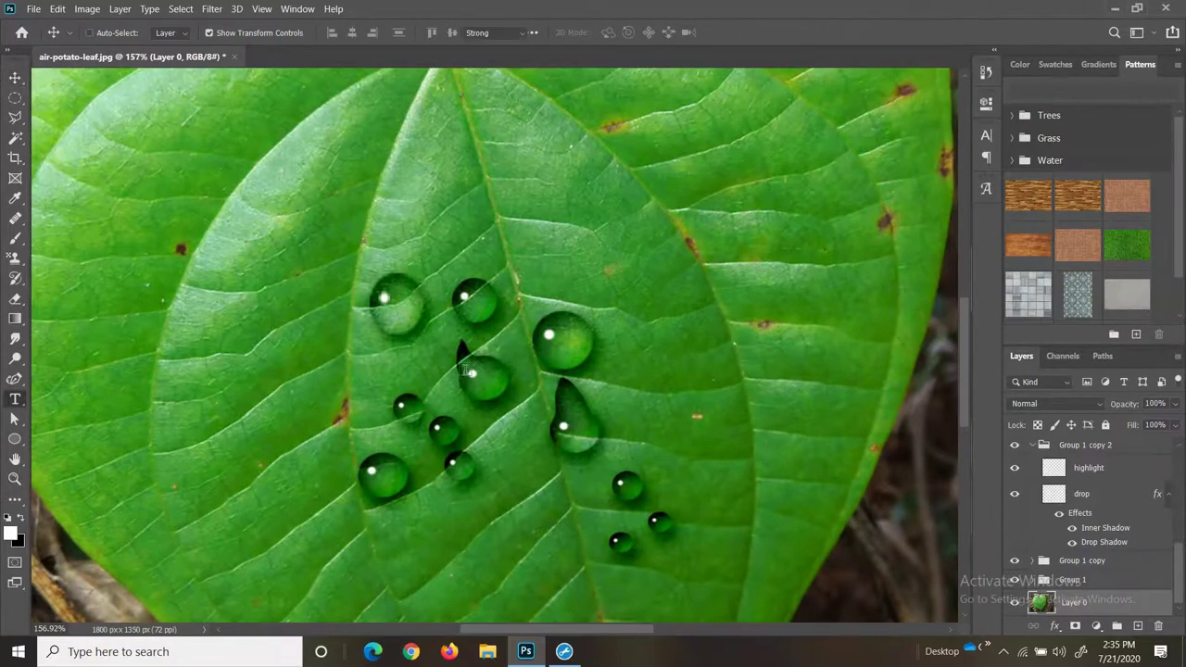
scroll(451, 362, down, 1)
scroll(451, 361, down, 4)
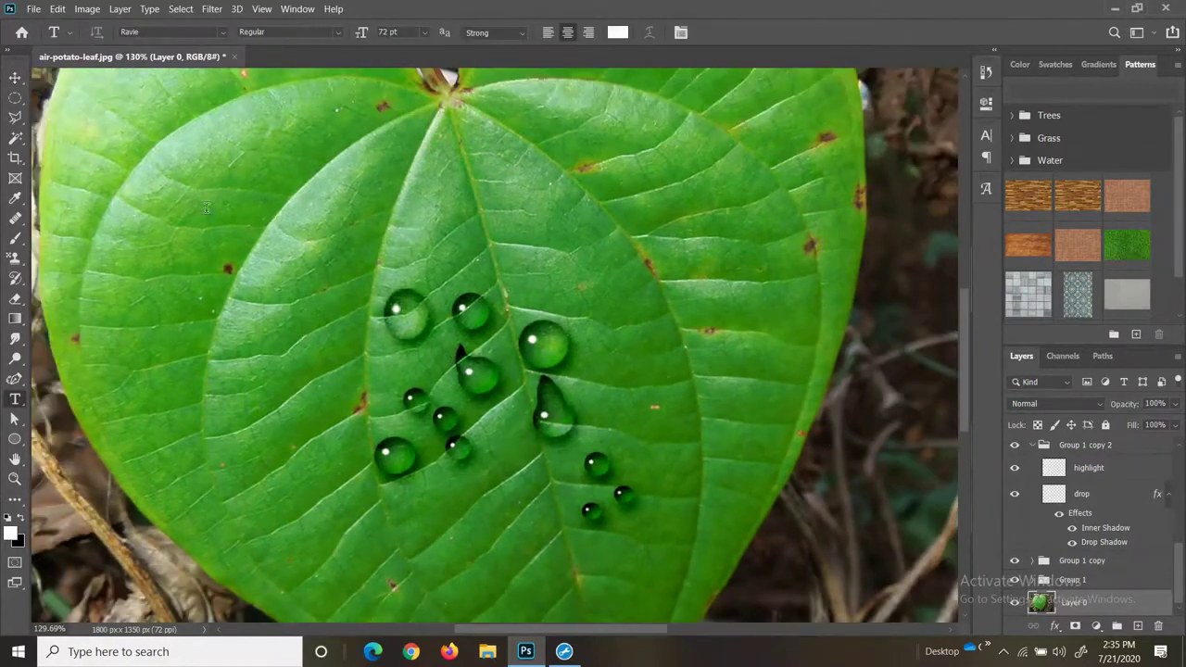
scroll(408, 181, up, 5)
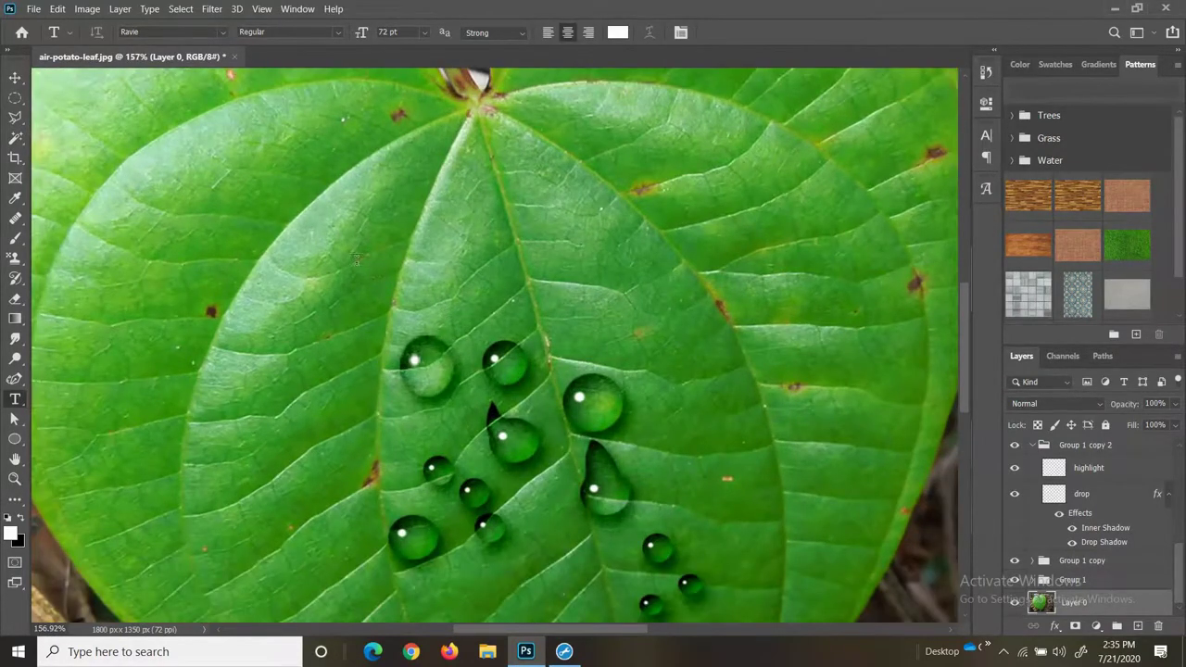
click(366, 268)
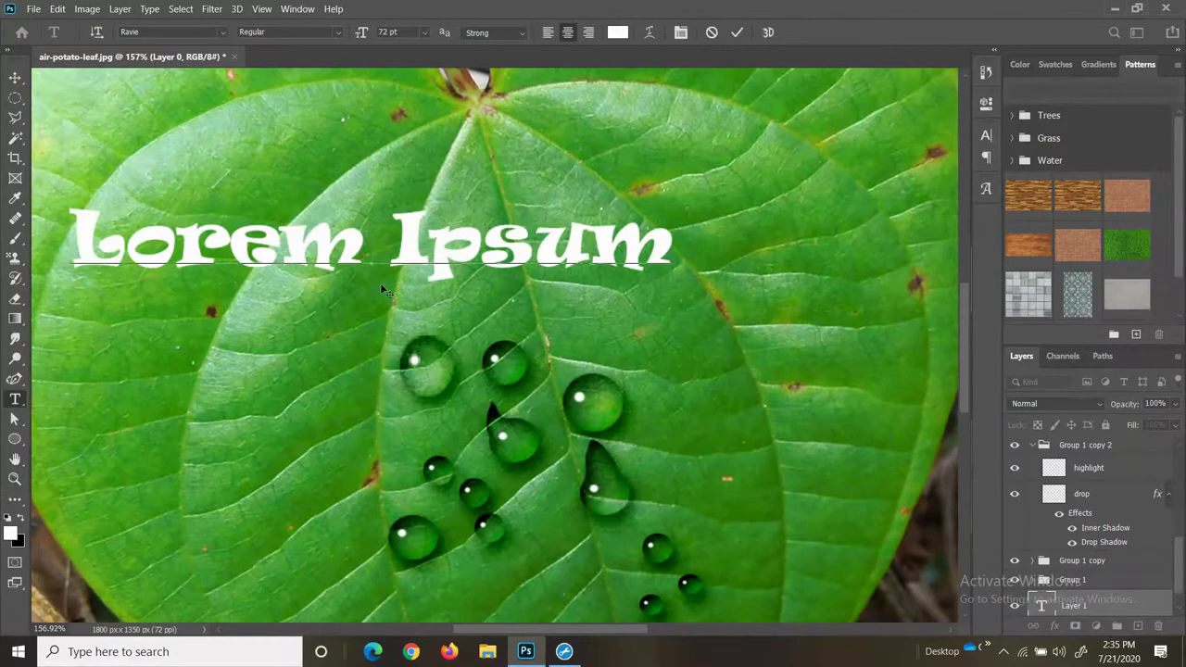
text(w)
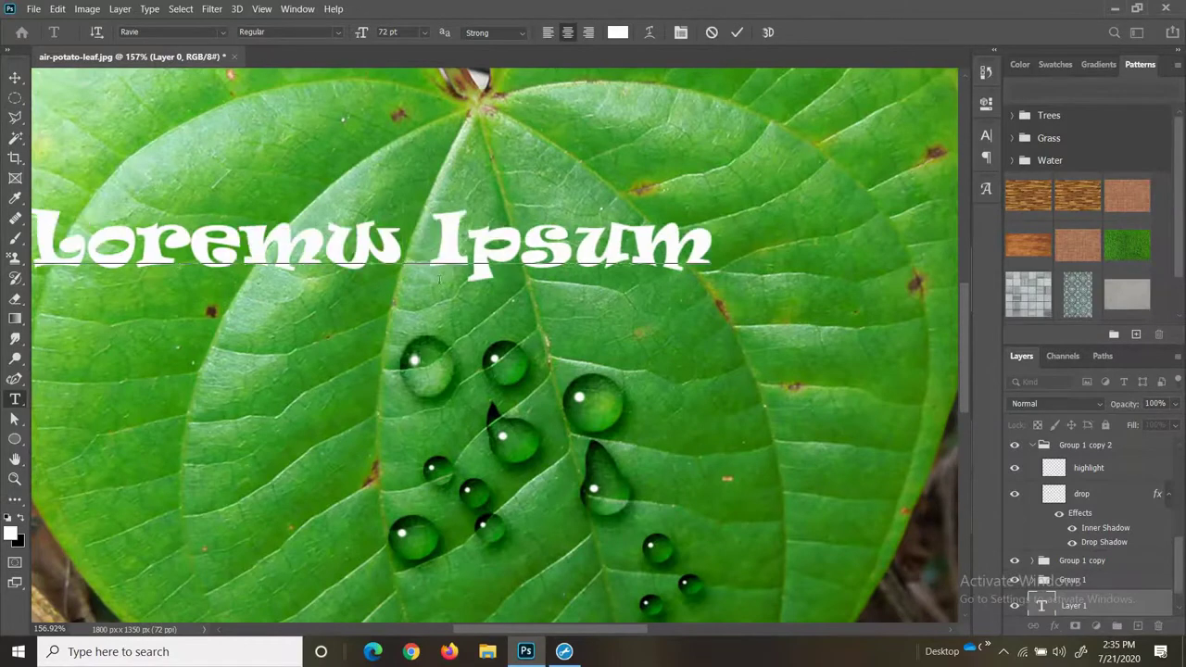
drag(716, 251, 48, 285)
click(21, 518)
- Replace the placeholder with "water (AK)", commit the text and reselect its layer
text(wate)
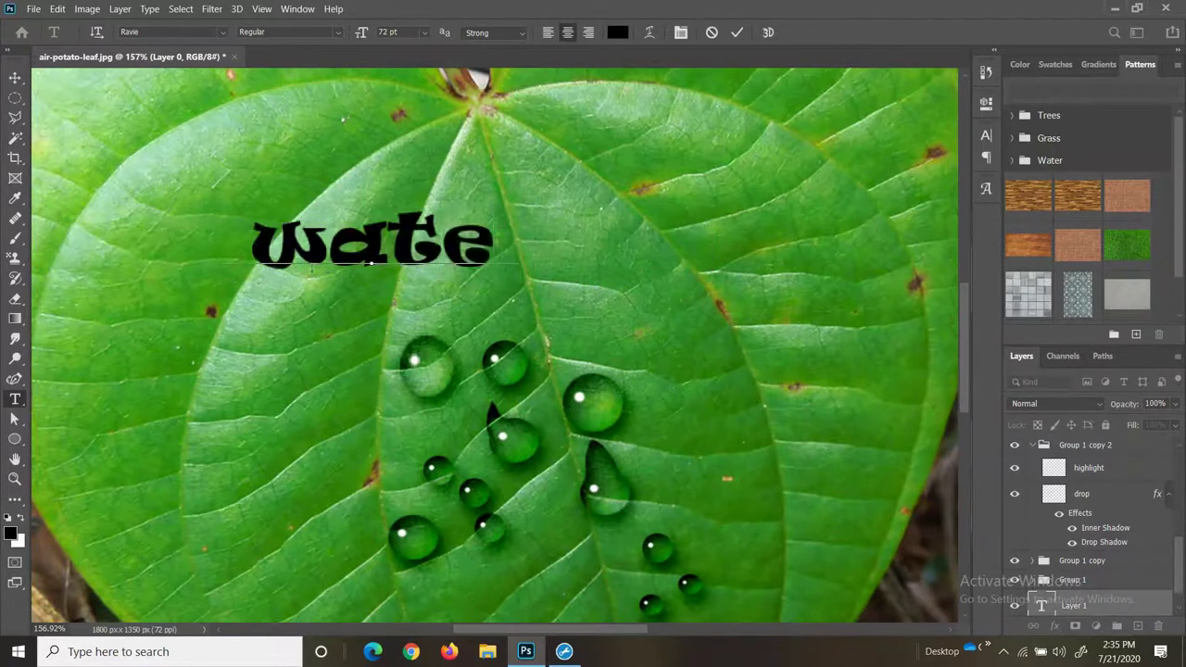
text(r ()
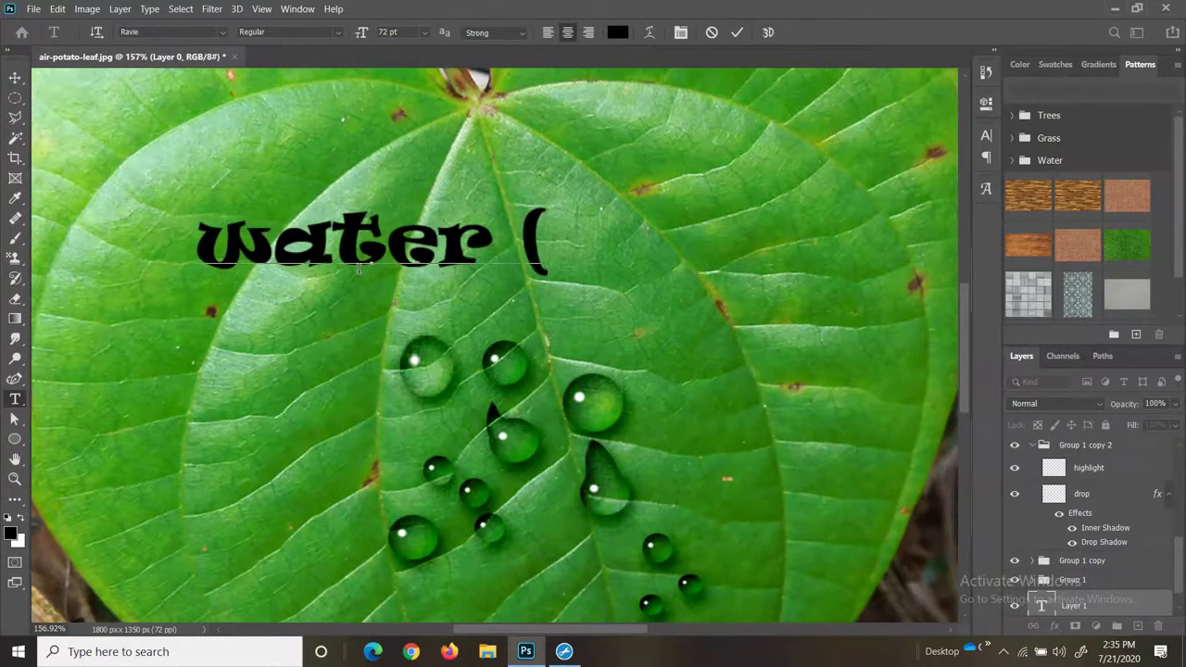
text(ak)
key(BackSpace)
key(BackSpace)
text(AK)
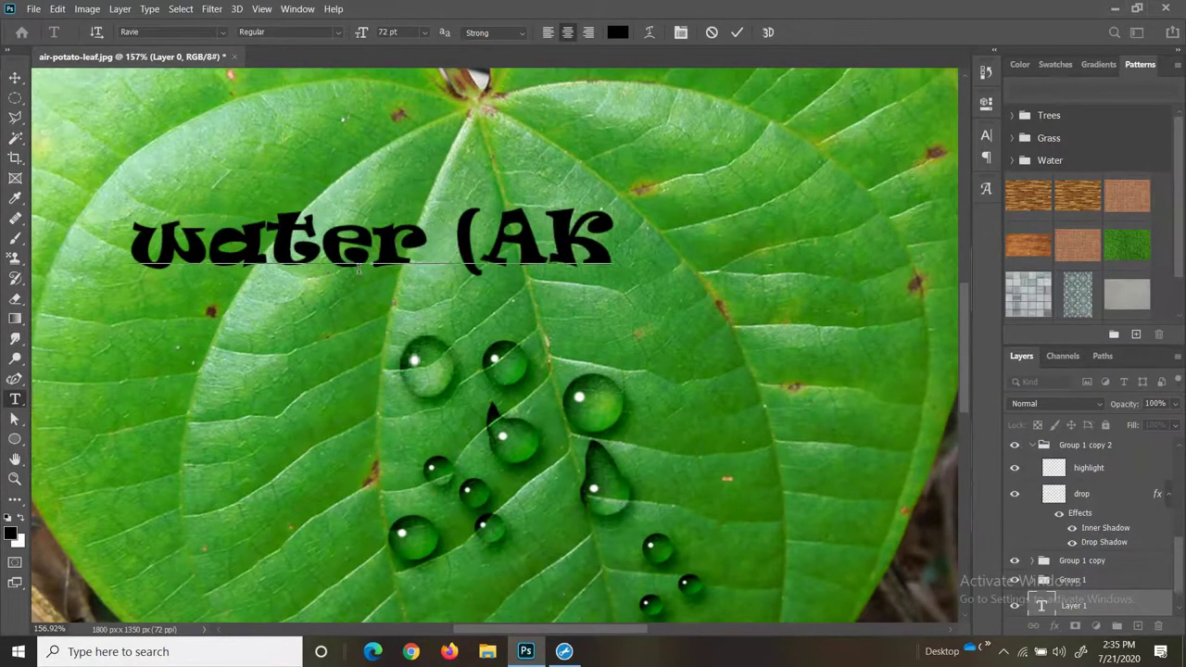
text())
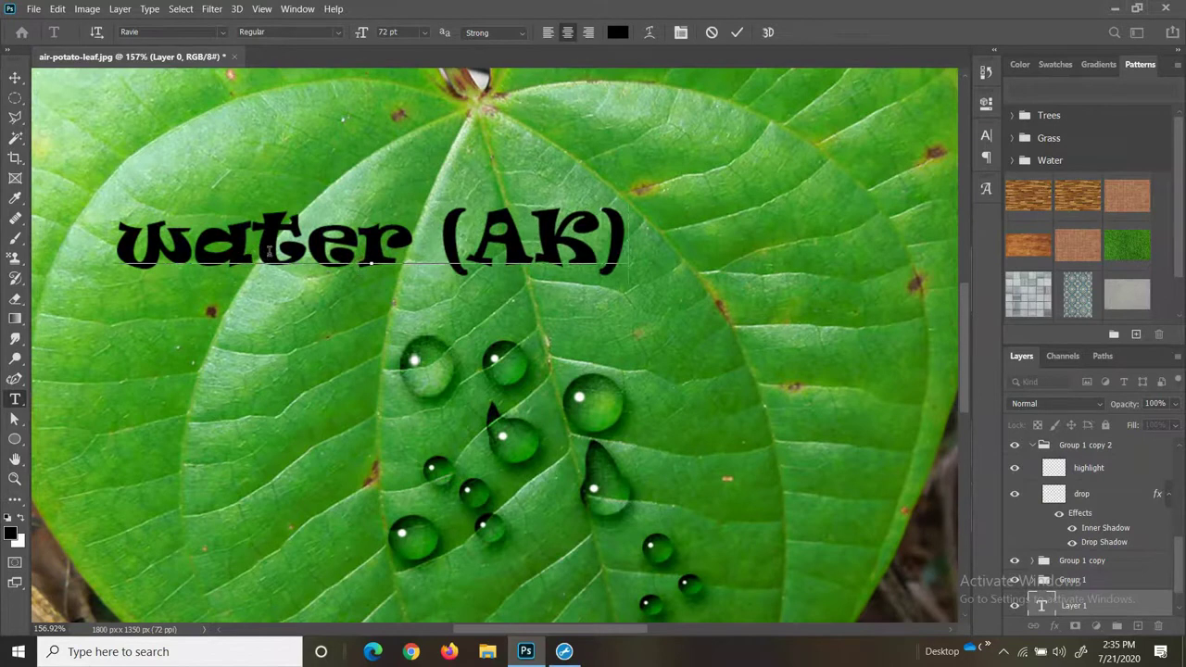
click(1094, 583)
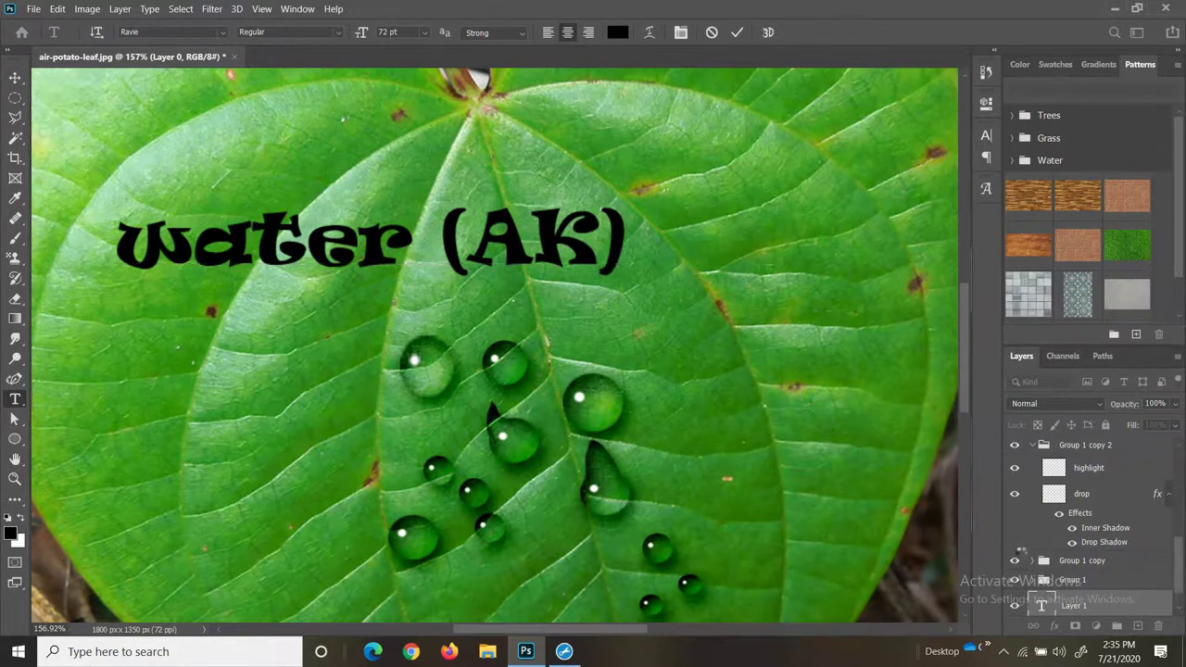
click(1084, 580)
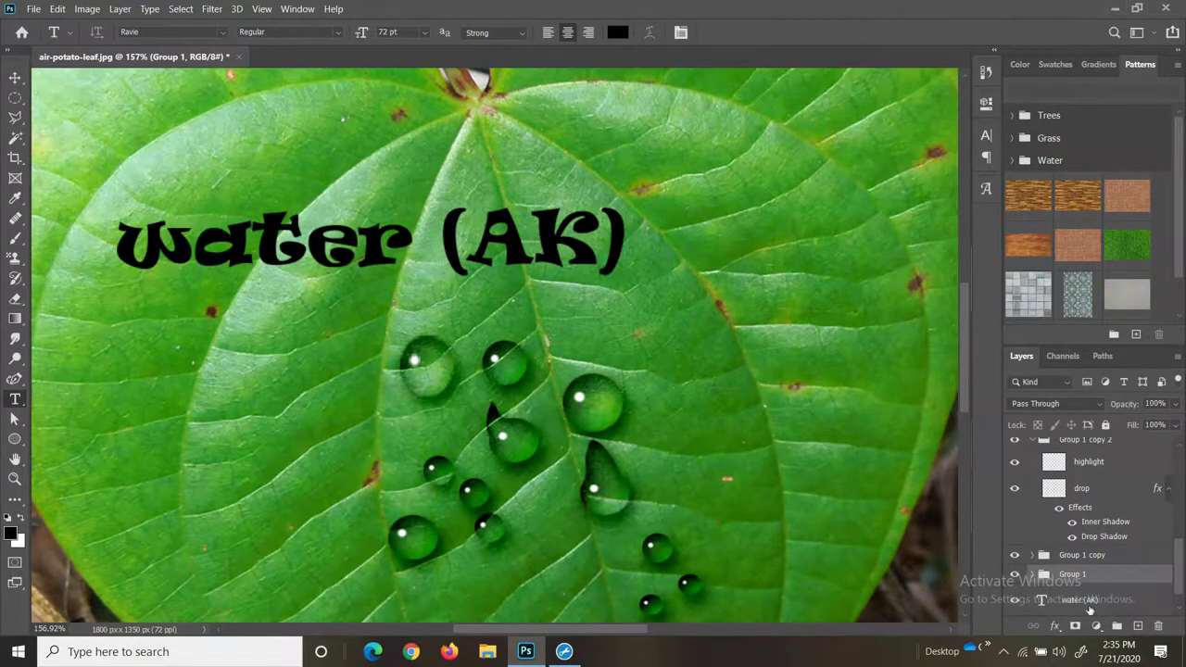
click(1077, 600)
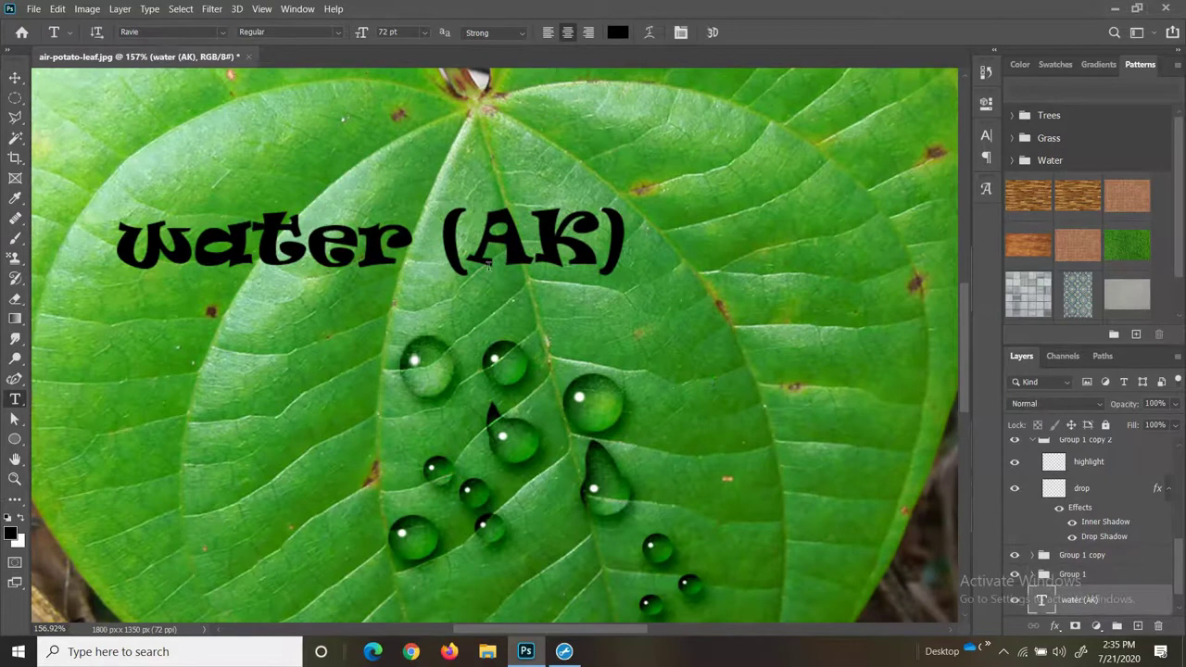
- Centre the "water (AK)" text above the drops and scale it to about 117% width and 113% height
click(15, 77)
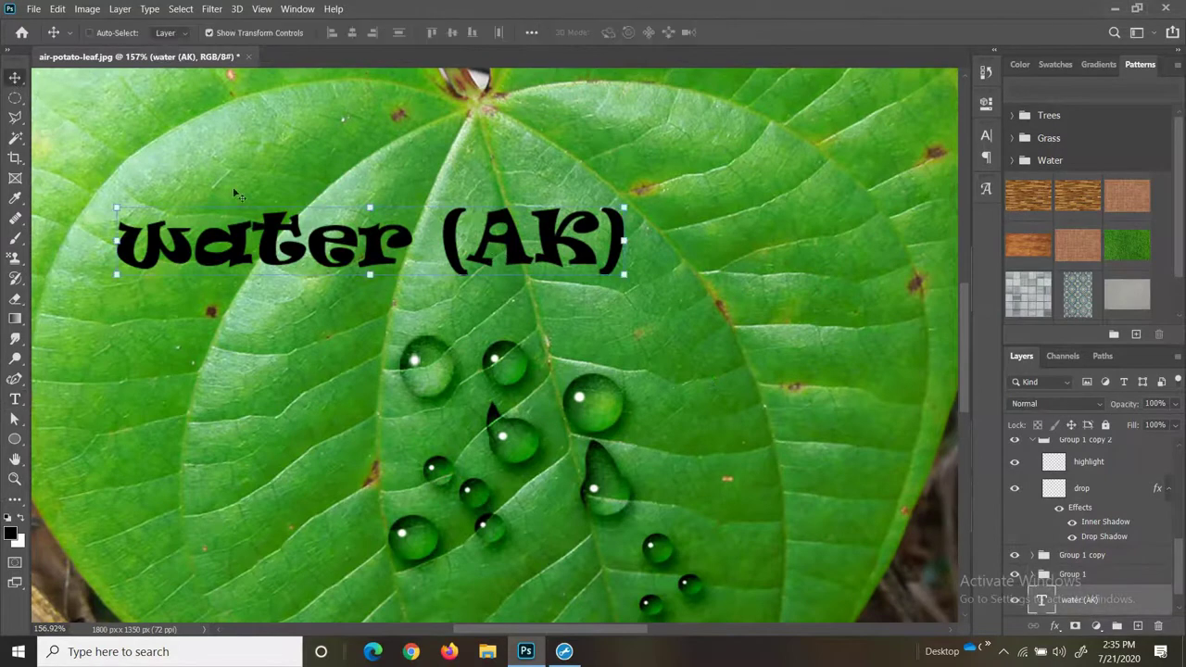
drag(315, 260, 460, 268)
key(ctrl+t)
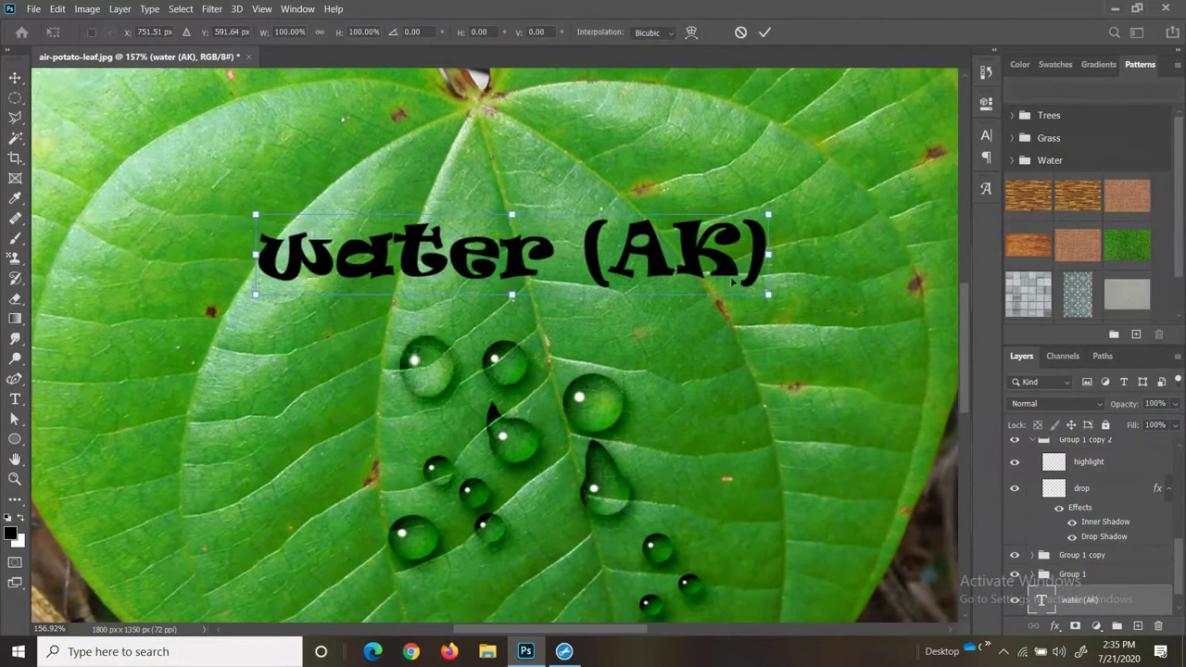
drag(768, 292, 838, 294)
drag(474, 254, 445, 224)
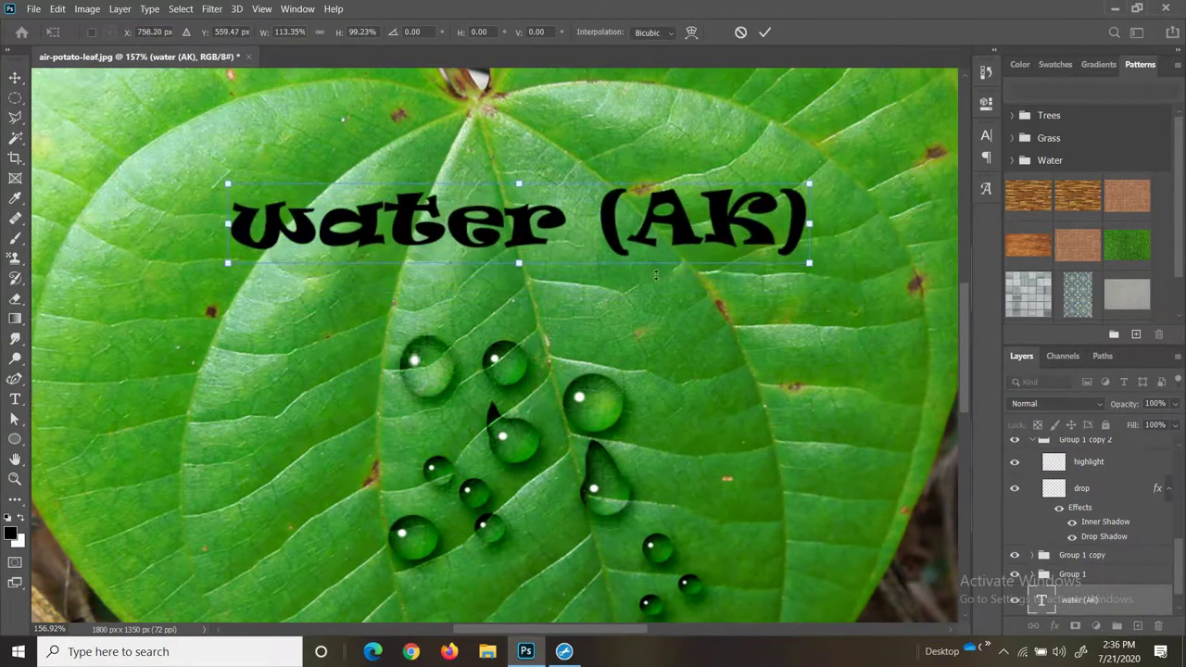
drag(808, 264, 825, 274)
drag(548, 227, 533, 225)
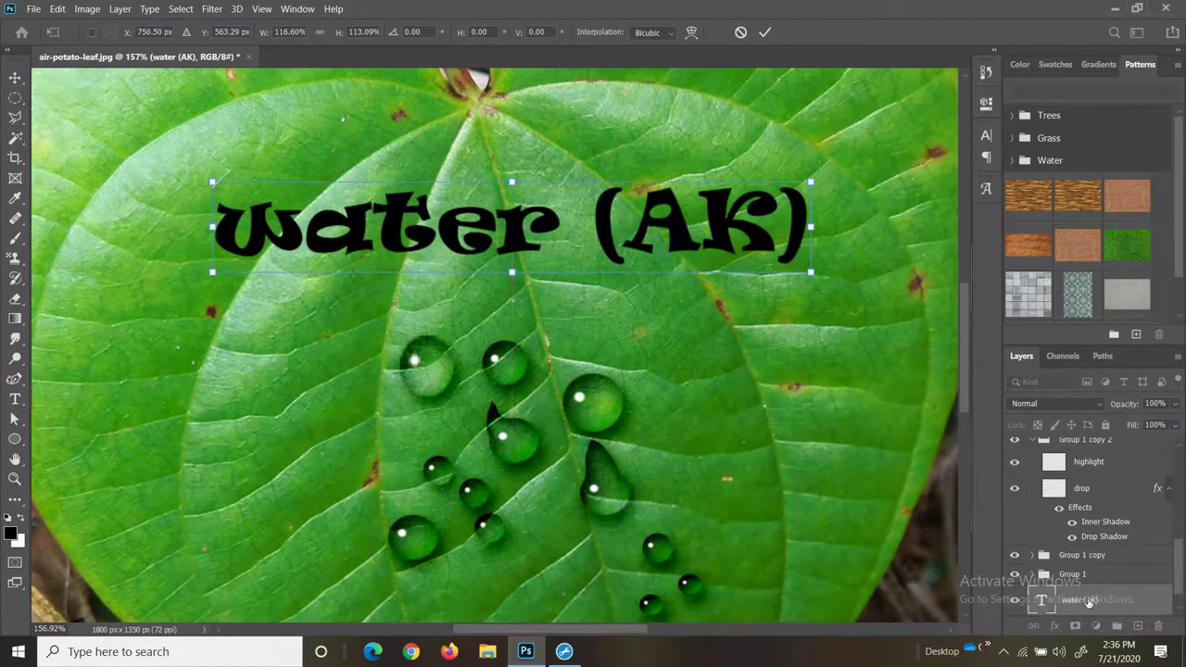
click(1086, 602)
click(1075, 574)
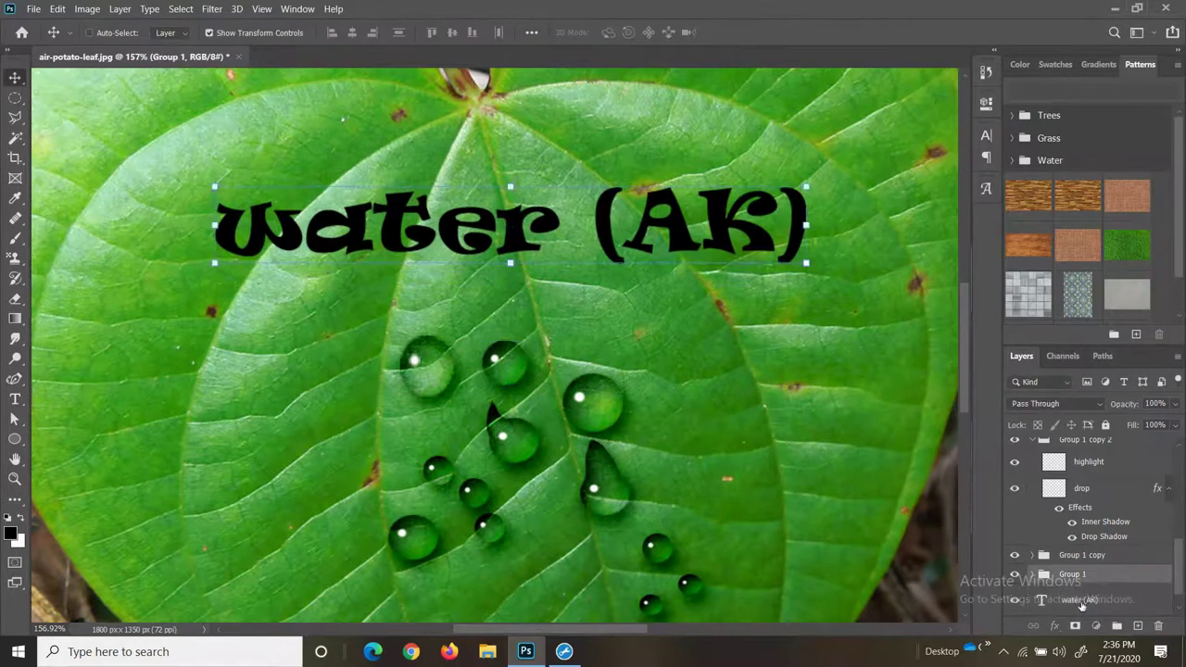
- Open the blending options of the "water (AK)" text layer and set its fill opacity to 0%
click(1080, 600)
scroll(1086, 530, down, 2)
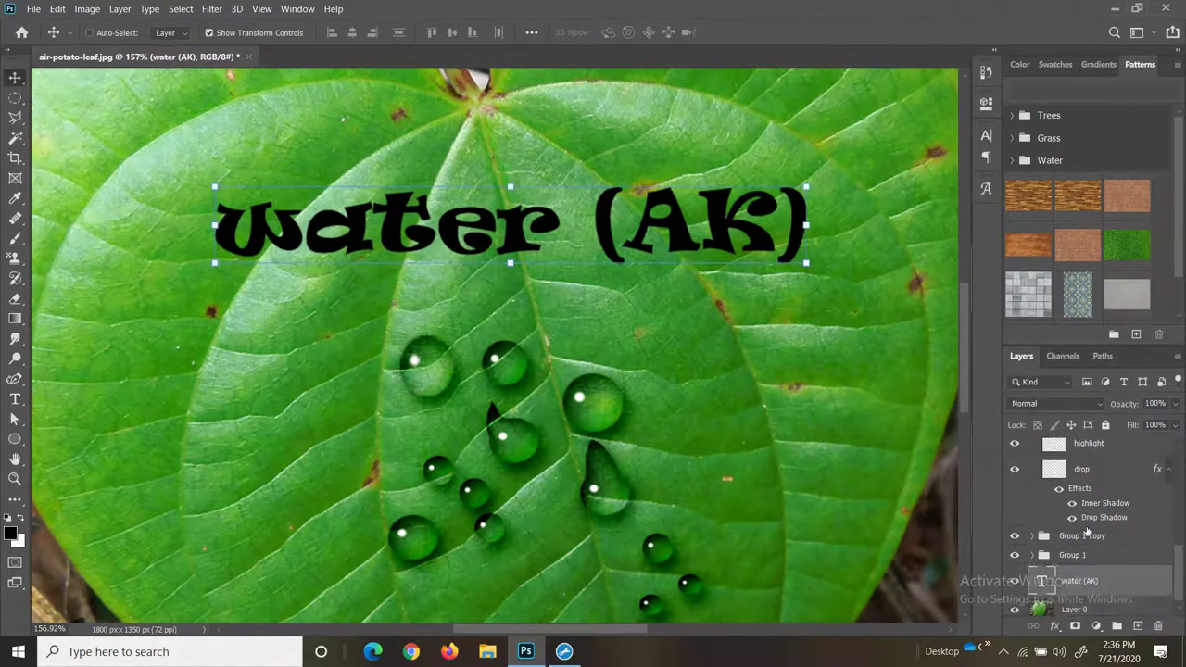
right_click(1074, 579)
click(964, 23)
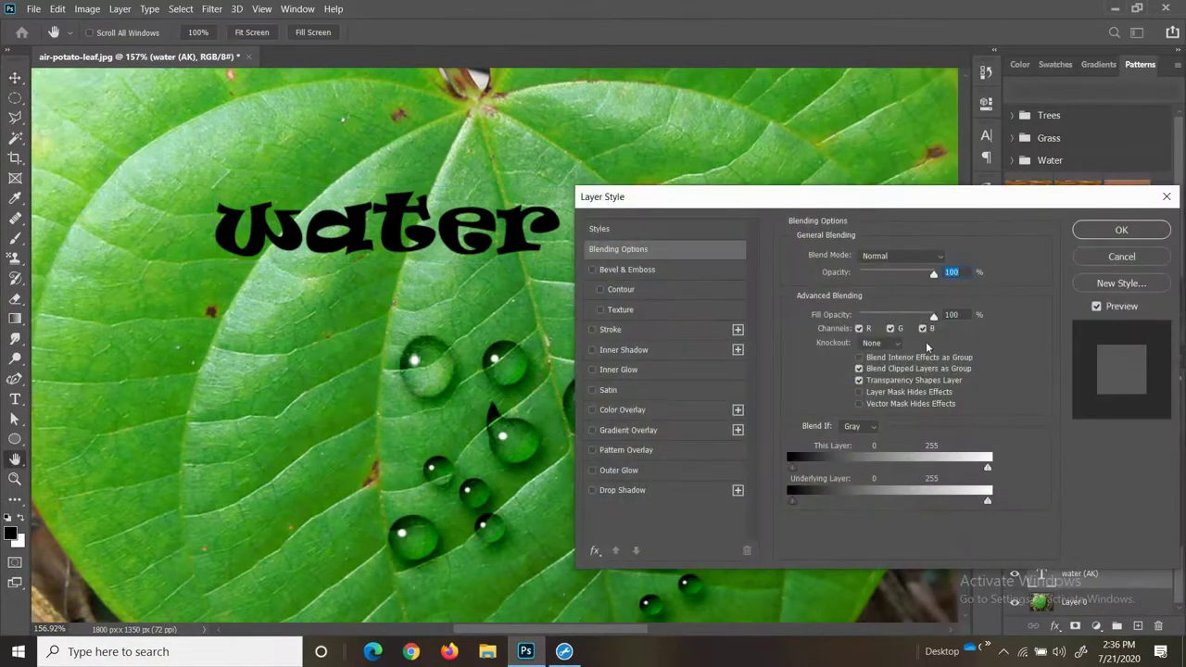
drag(933, 317, 858, 318)
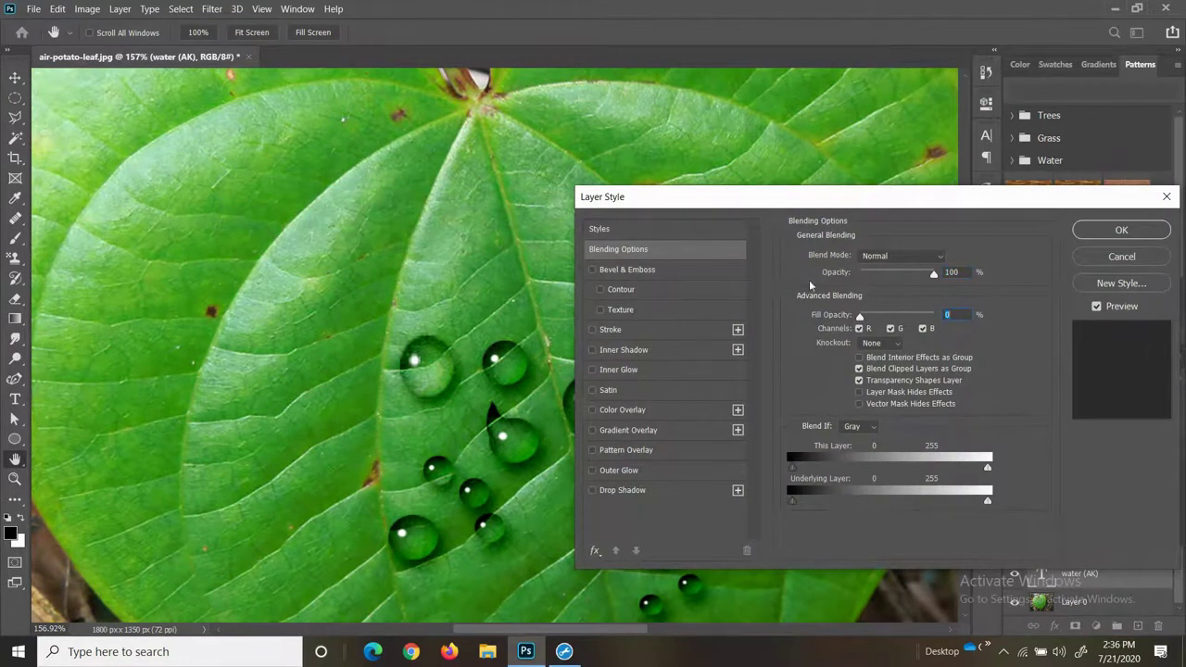
- Enable Bevel & Emboss on the text with size 8 px, soften 0 px, angle 120° and altitude 30°
click(623, 269)
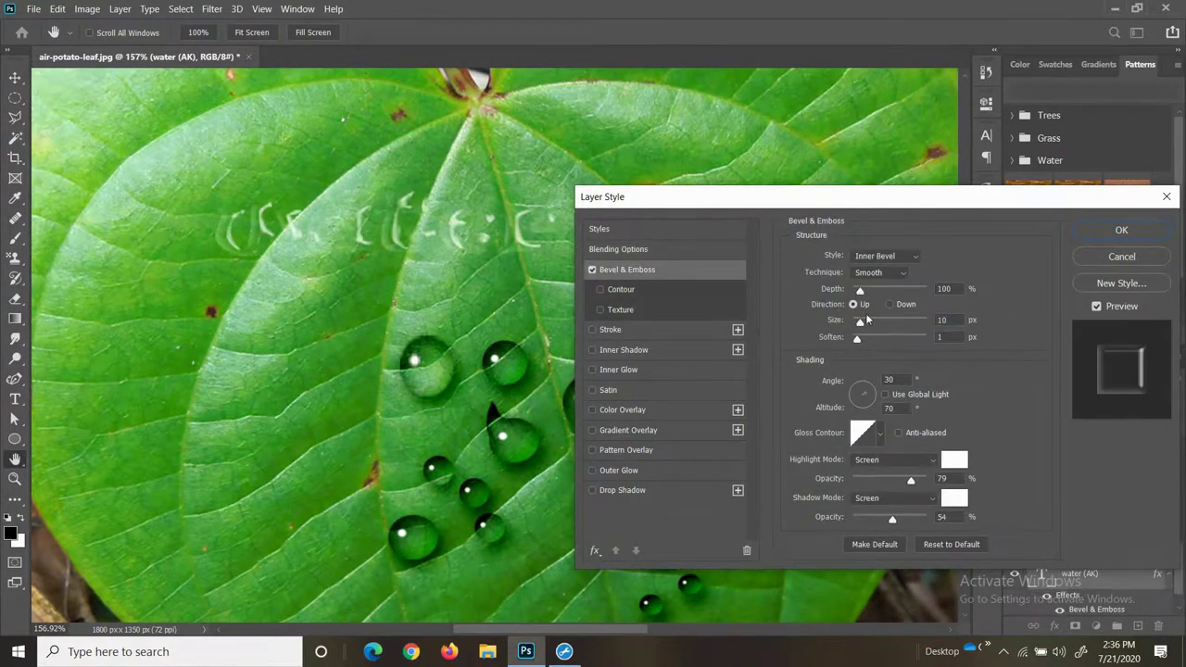
drag(860, 324, 857, 324)
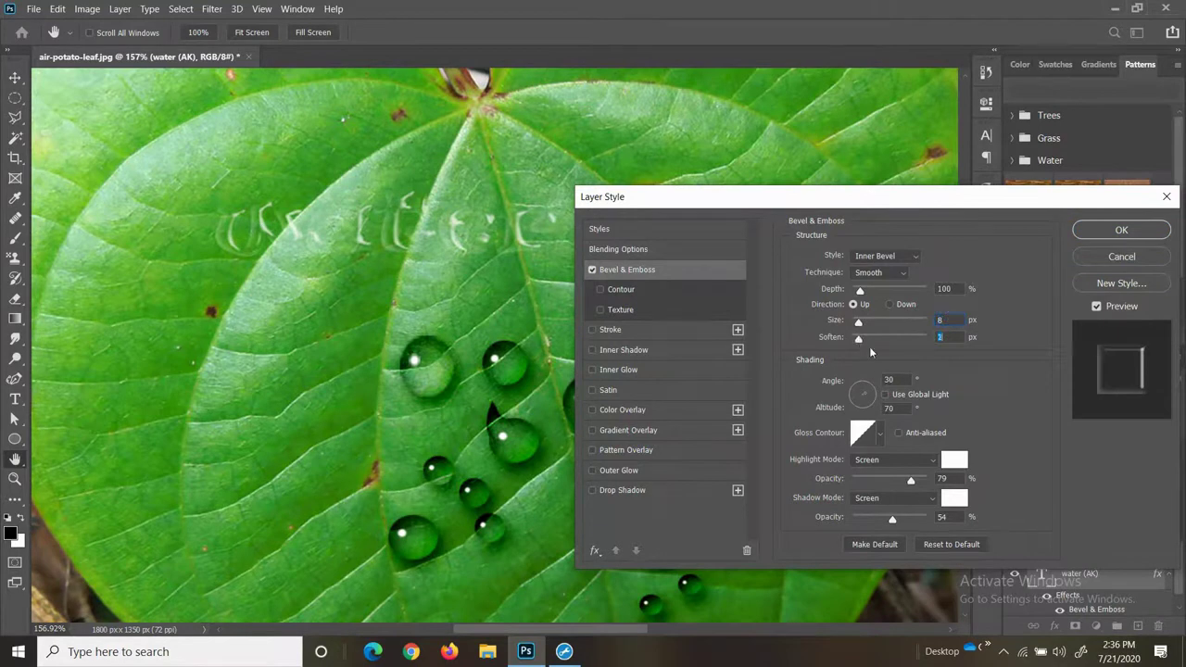
drag(858, 336, 847, 337)
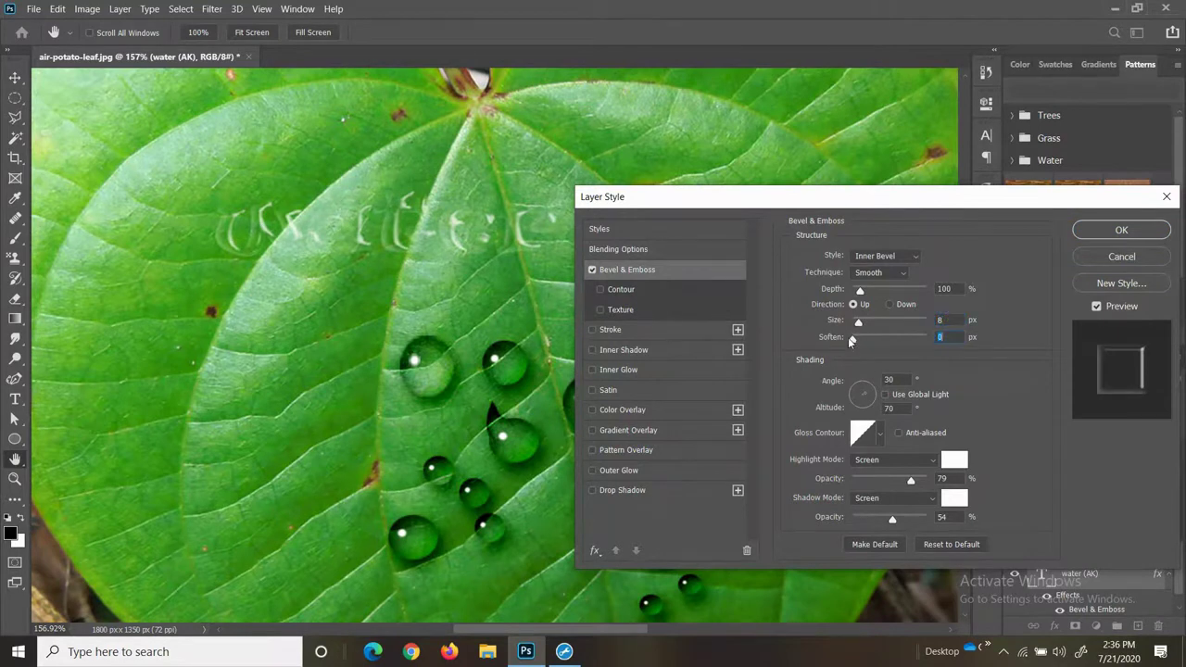
double_click(890, 379)
text(120)
key(Tab)
text(30)
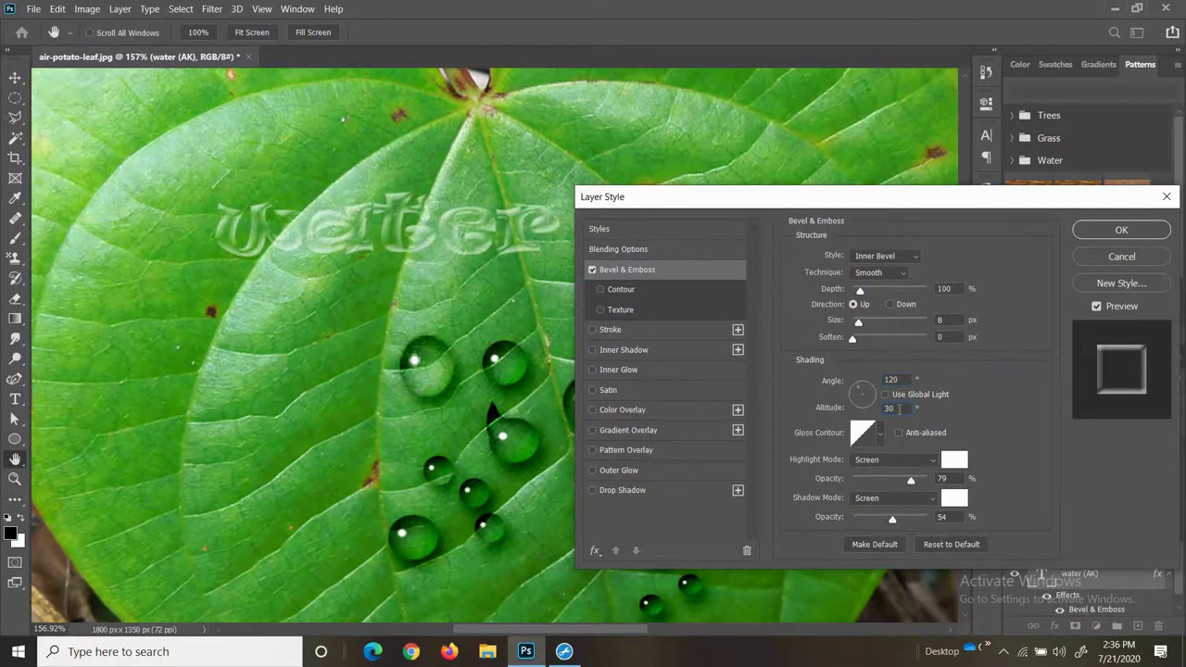
- Try a bevel altitude of 90° on the text and replace it with 55°
key(BackSpace)
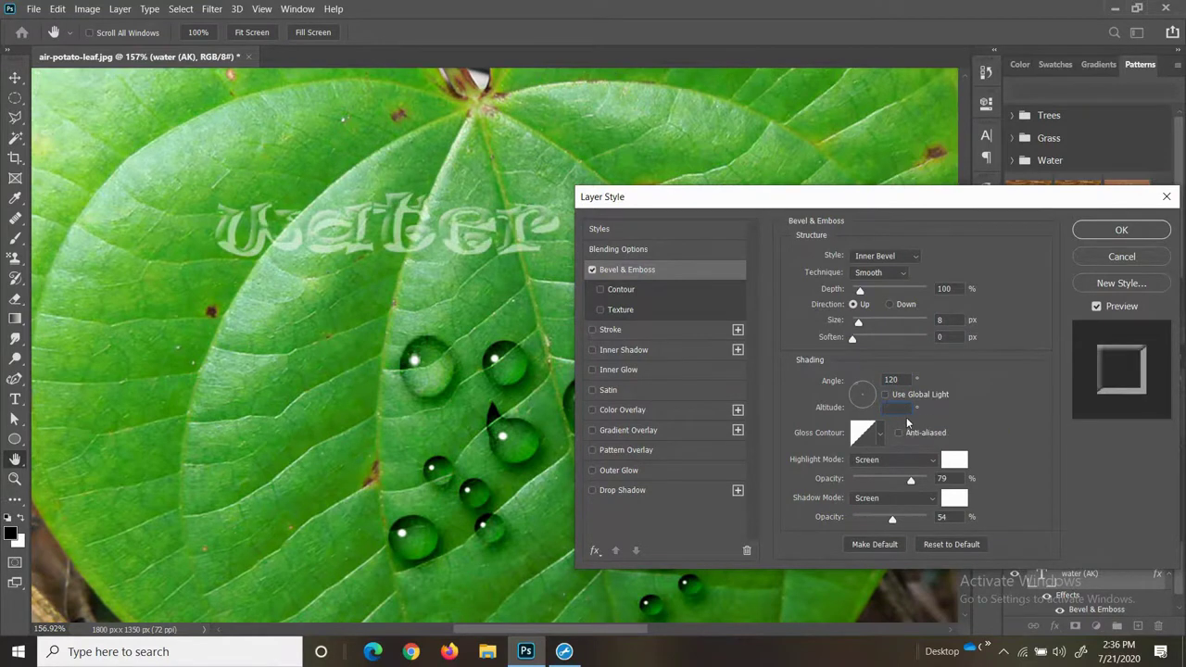
text(90)
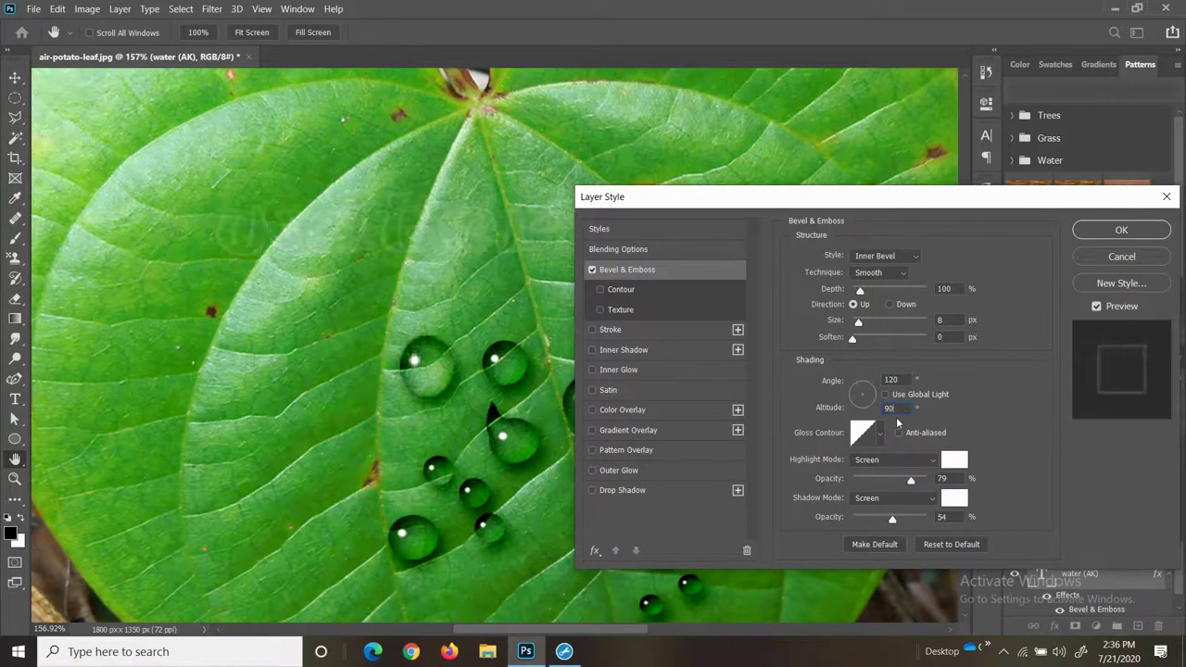
key(BackSpace)
key(BackSpace)
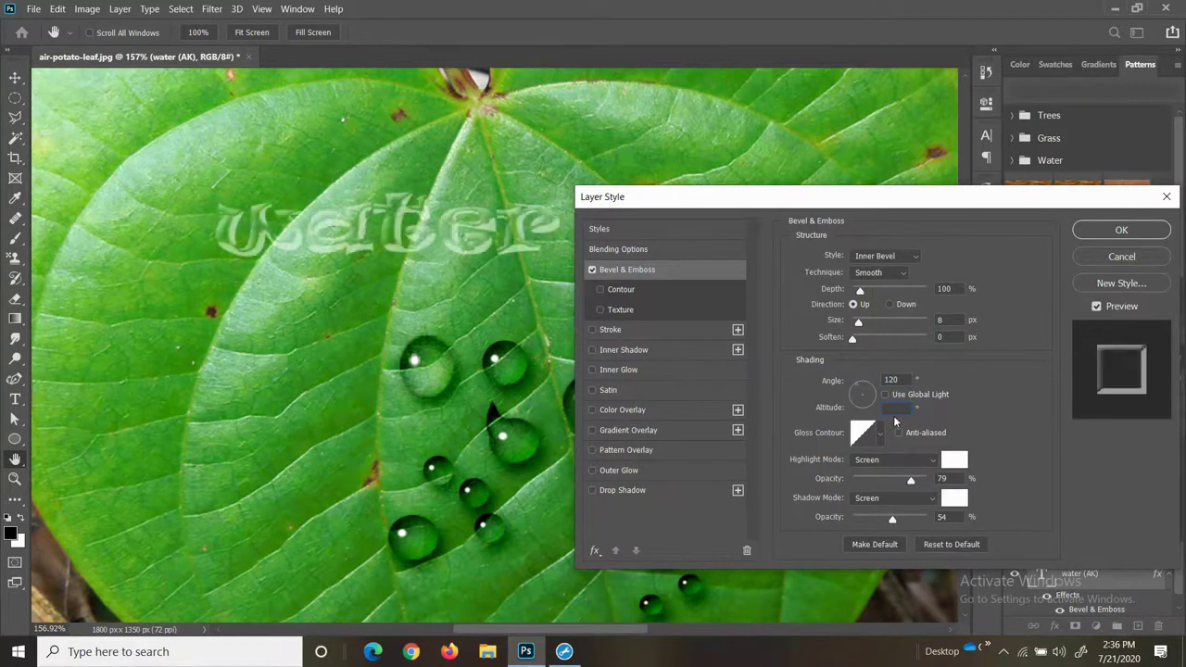
text(55)
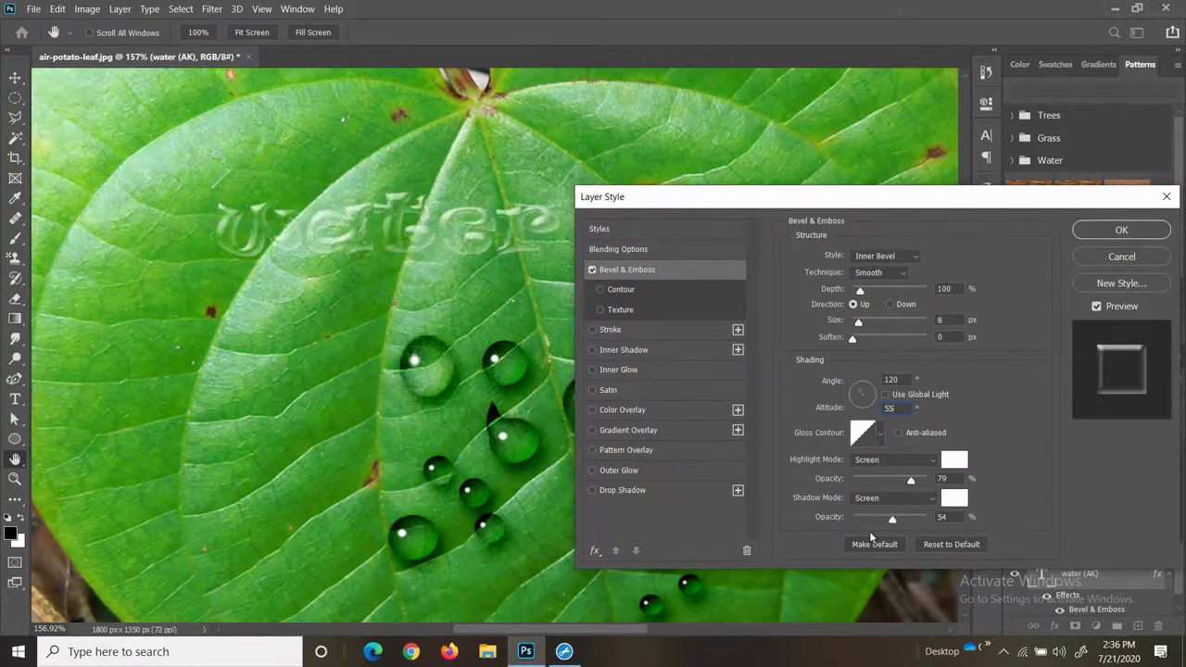
- Set the bevel's highlight mode to Color Dodge at 75% opacity and its shadow opacity to 55%
scroll(878, 465, down, 1)
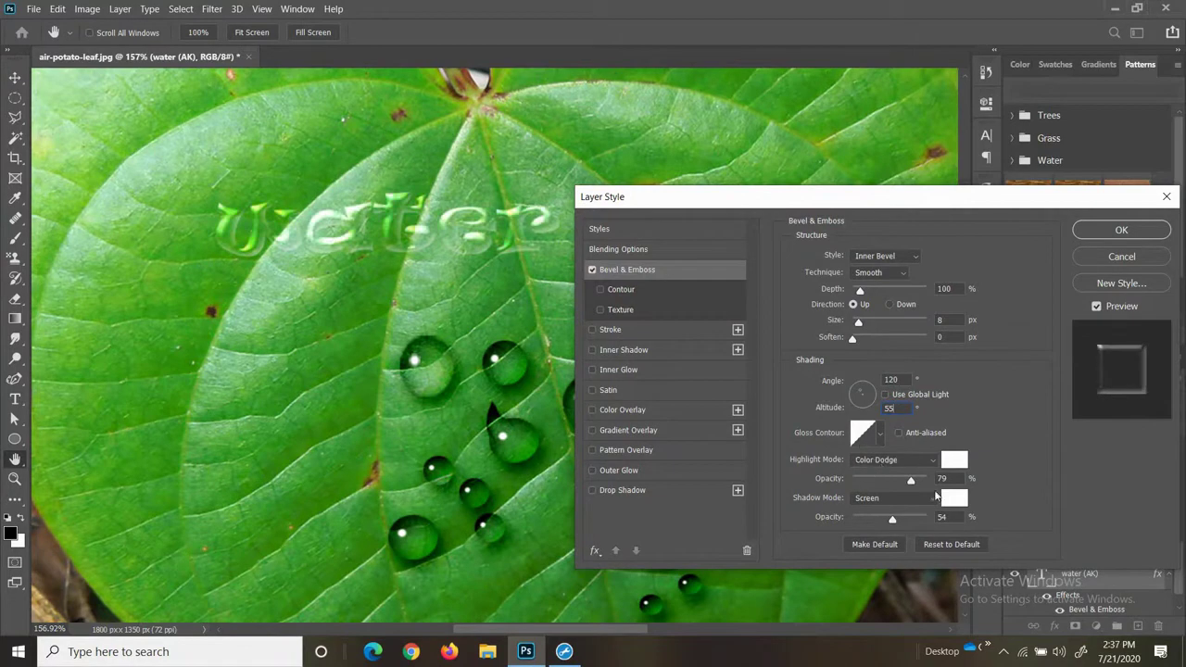
text(75)
drag(954, 516, 932, 518)
text(55)
- Enable Inner Shadow on the text with a darkened leaf green (#25611b), distance 8 px, choke 13% and size 21 px
click(622, 350)
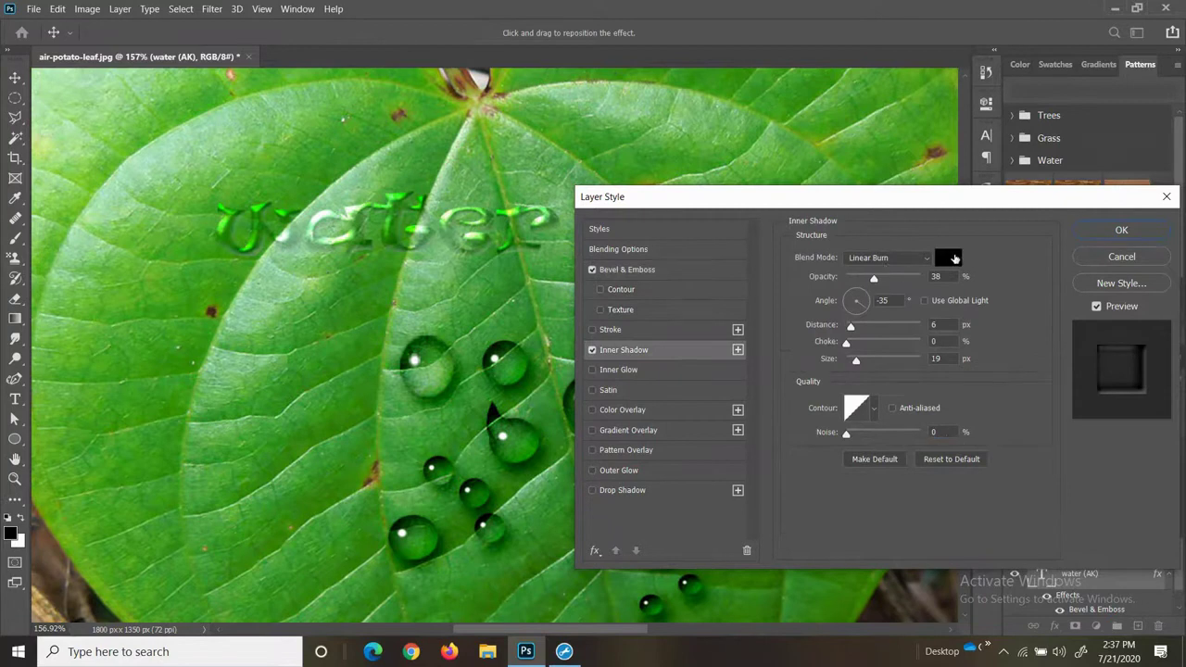
click(948, 258)
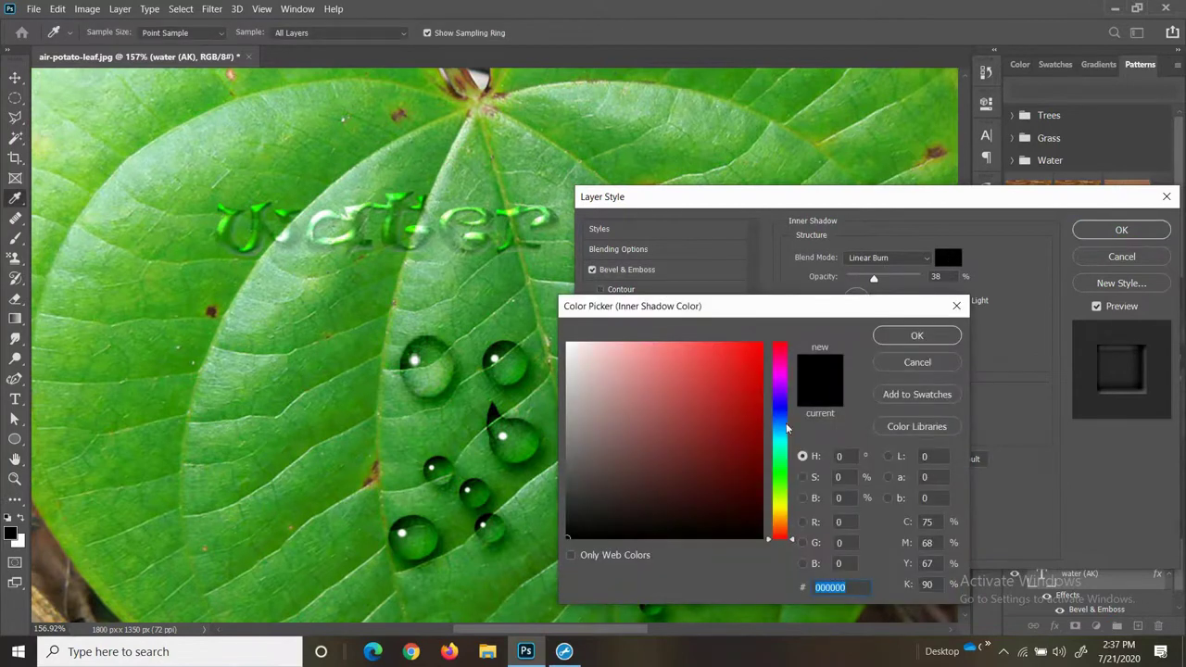
click(392, 278)
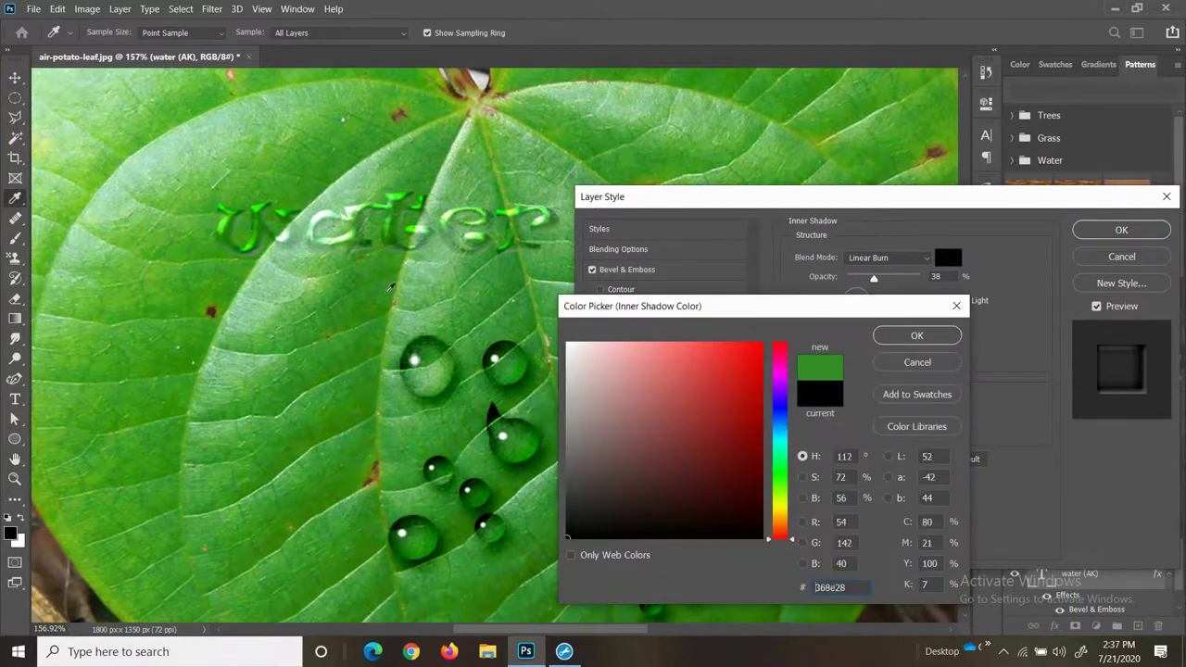
drag(700, 428, 708, 463)
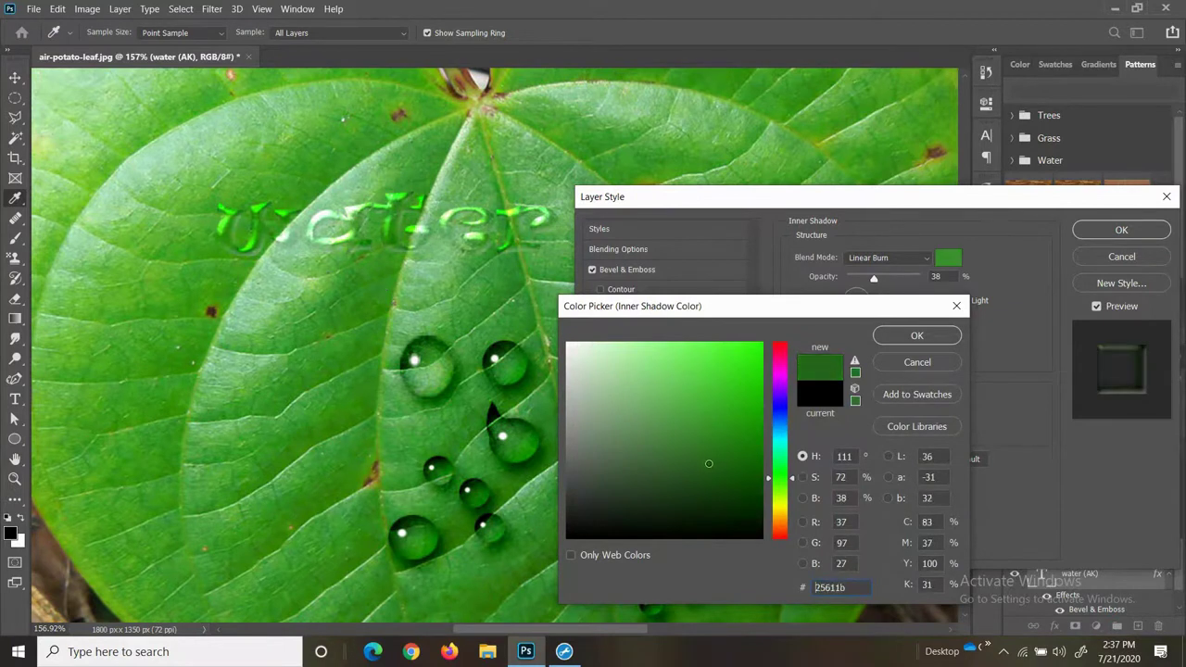
click(893, 335)
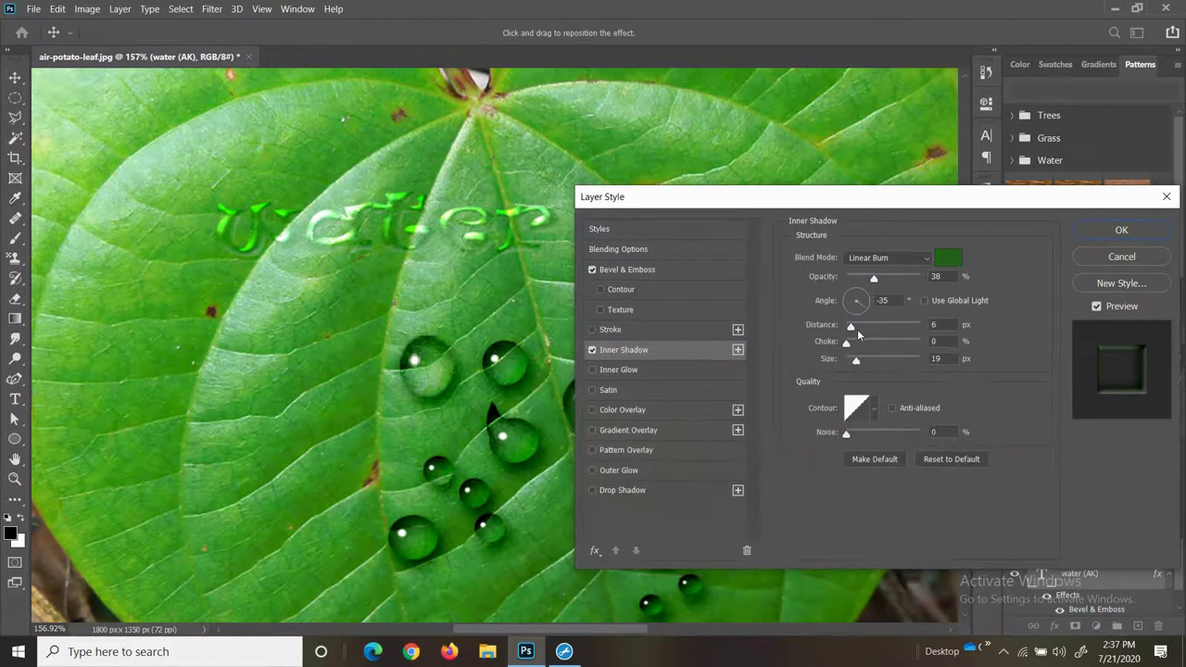
drag(851, 329, 856, 345)
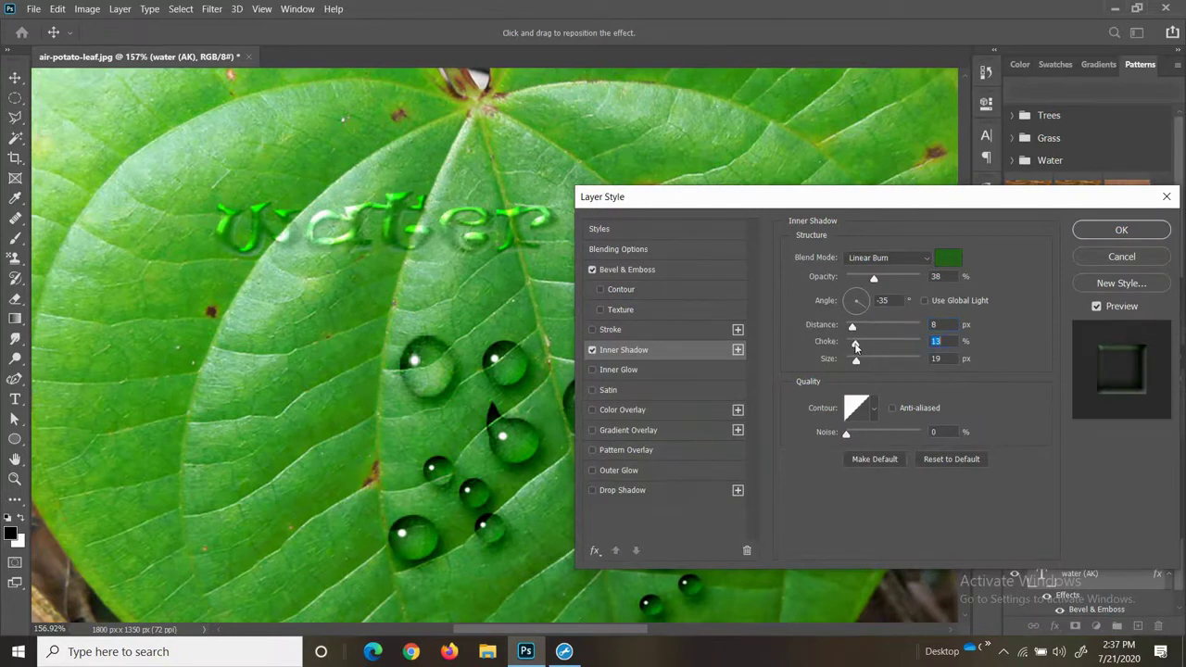
drag(855, 360, 858, 363)
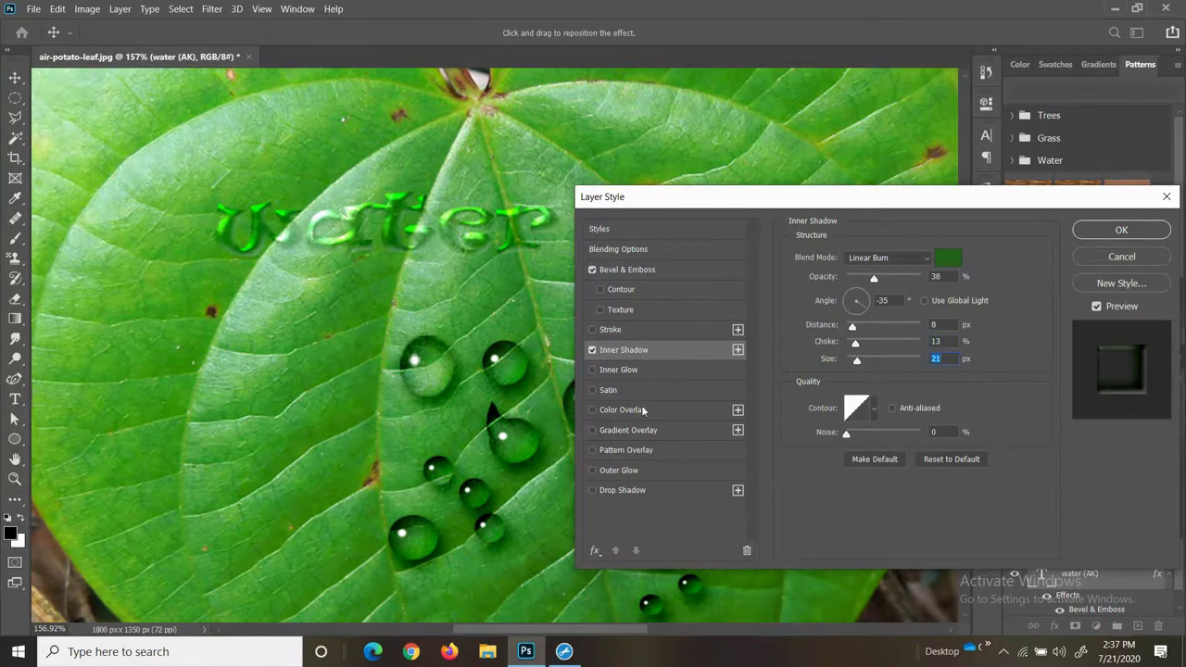
- Enable Inner Glow on the text with the Screen blend mode and 59% opacity
click(616, 370)
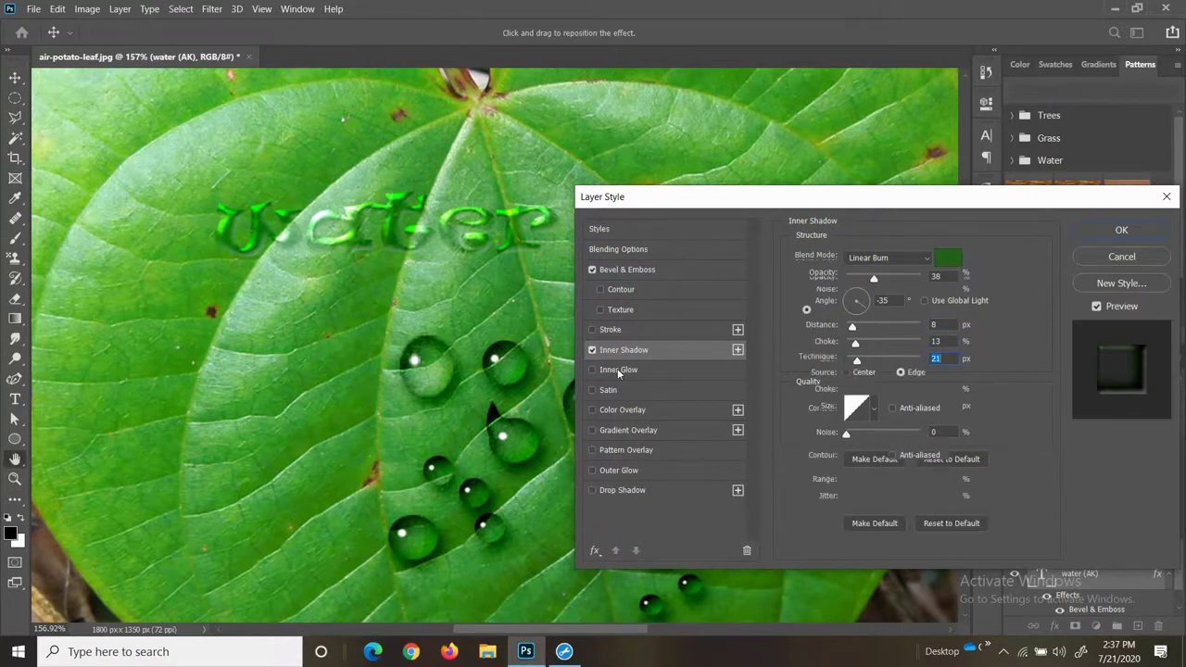
click(919, 260)
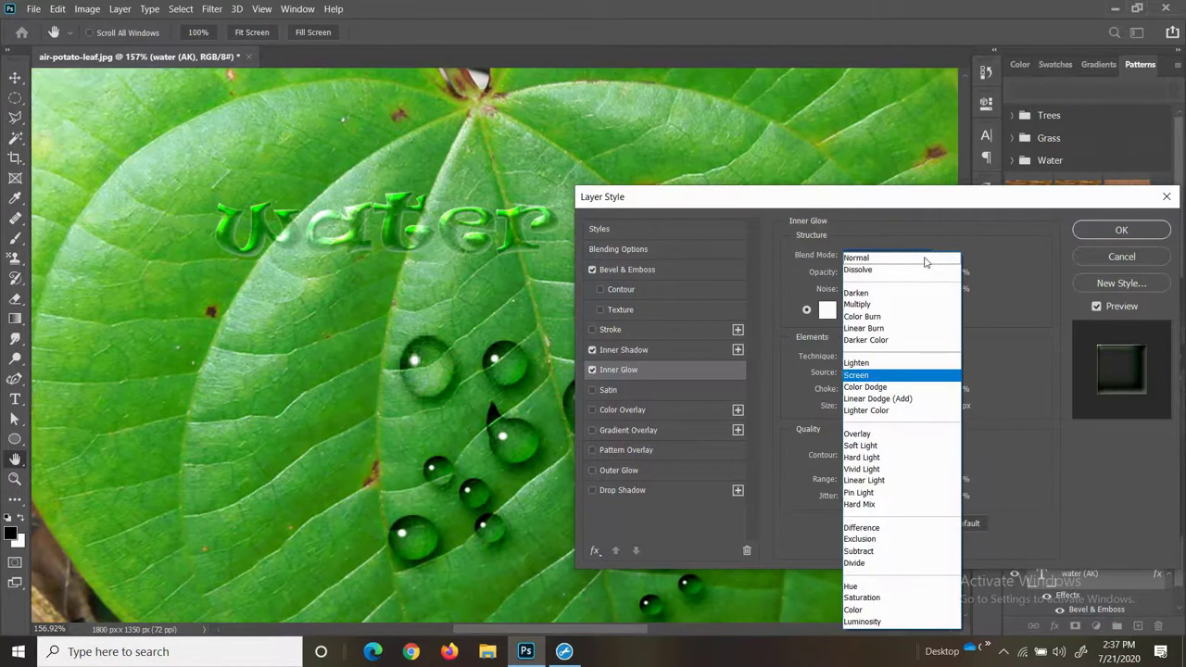
click(873, 376)
drag(866, 276, 899, 280)
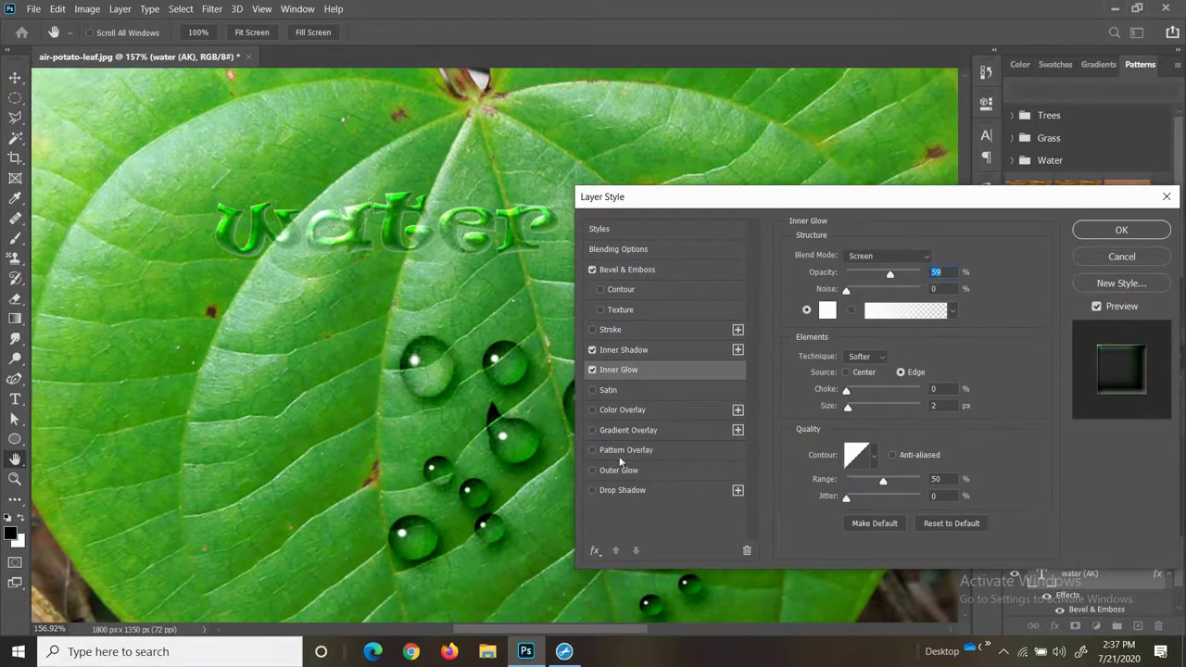
- Enable Drop Shadow on the text with a darkened leaf green (#276022), opacity 28%, distance 17 px and size 32 px
click(617, 492)
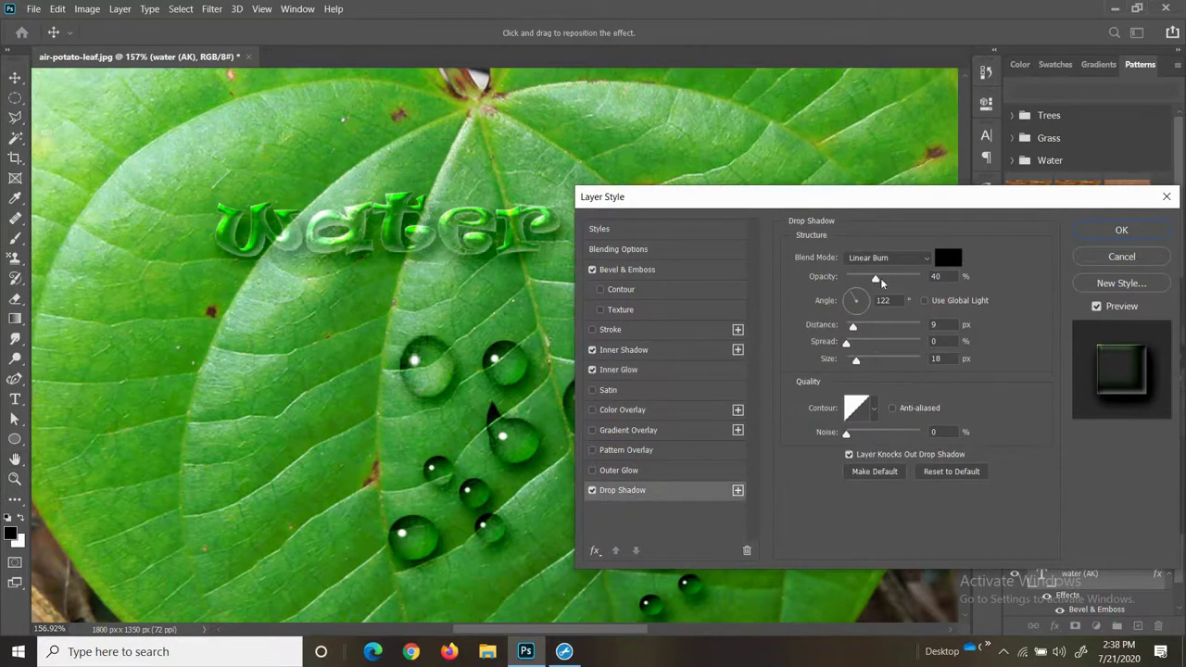
drag(874, 280, 867, 282)
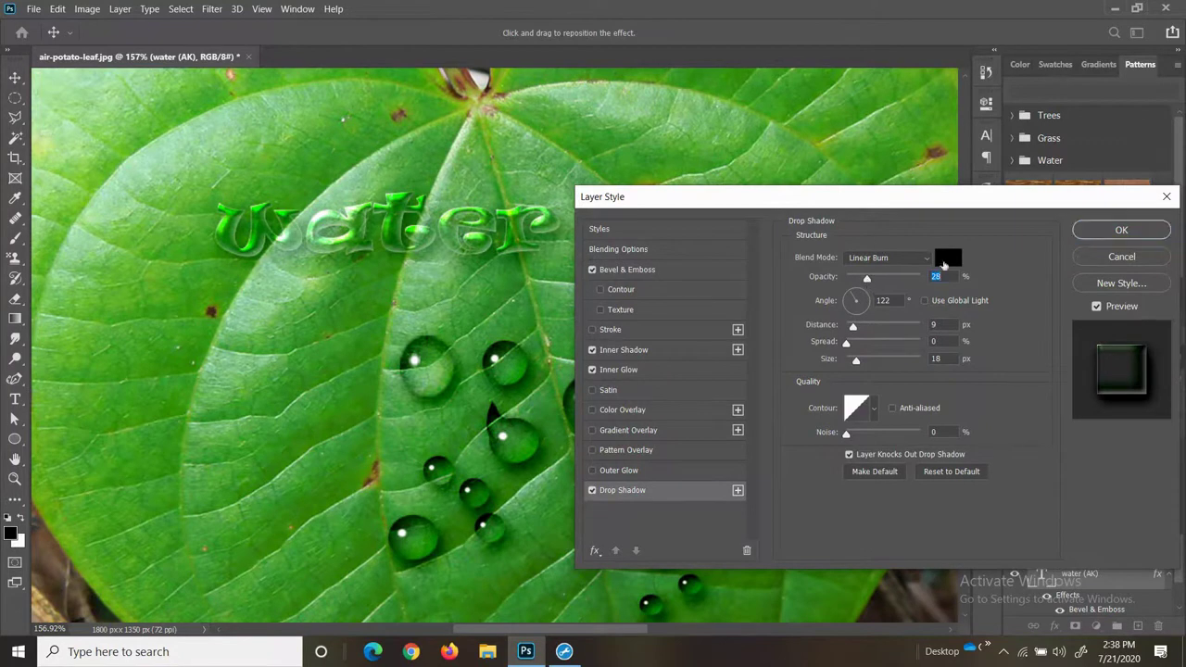
click(948, 260)
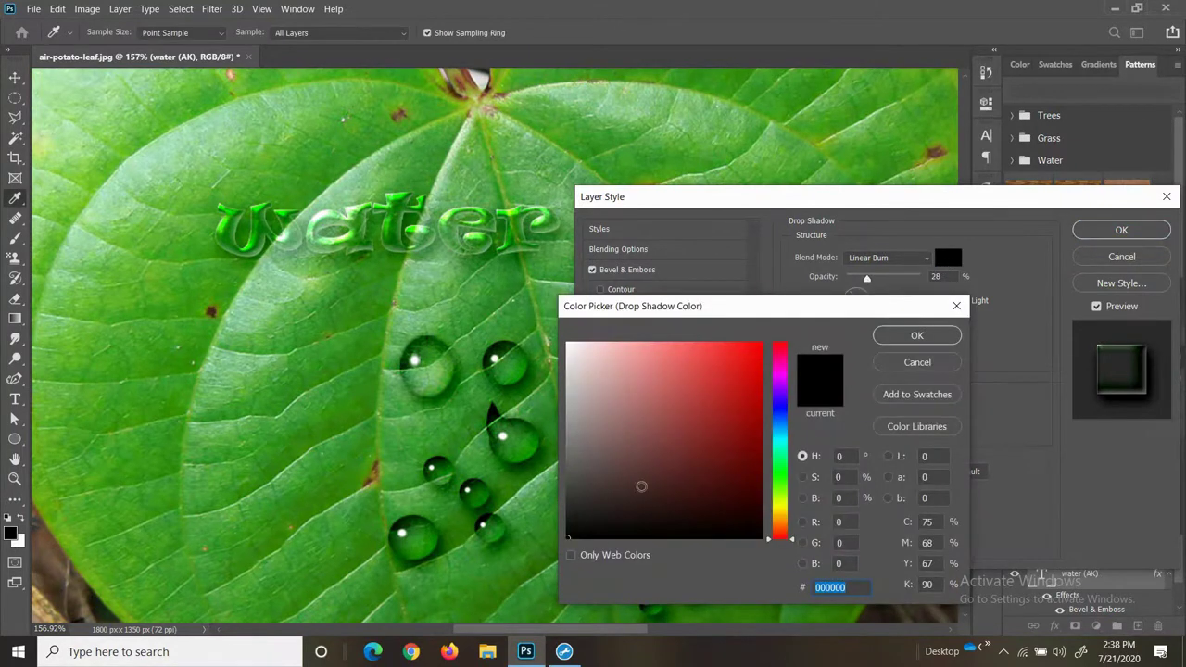
click(314, 322)
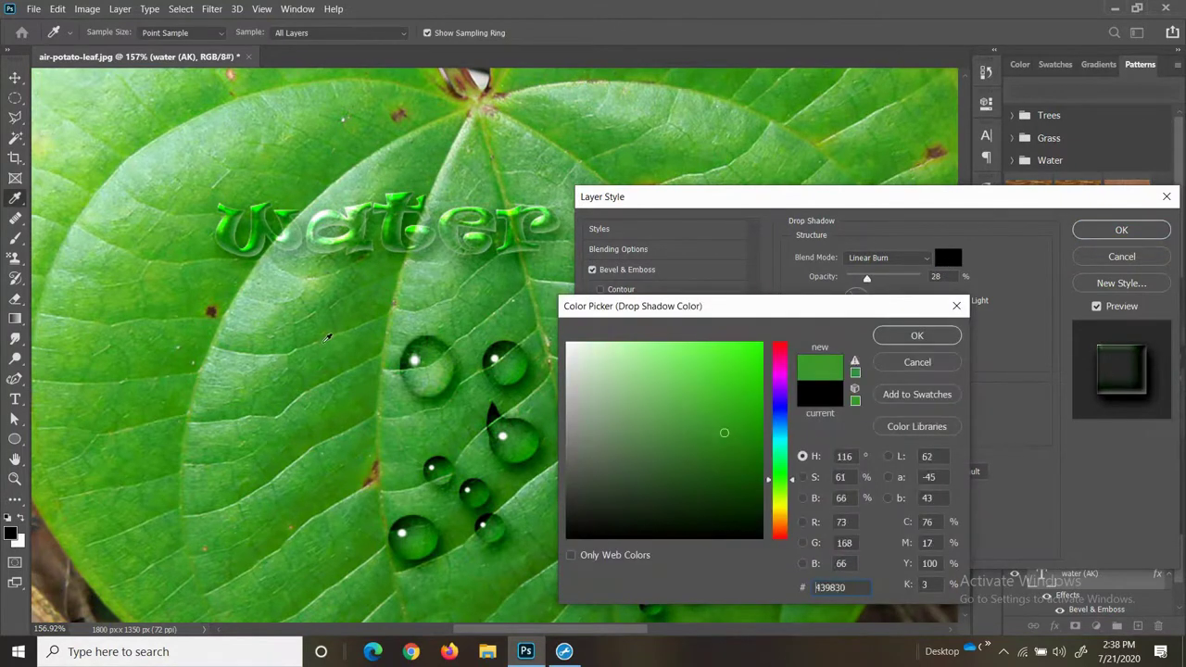
drag(696, 440, 693, 464)
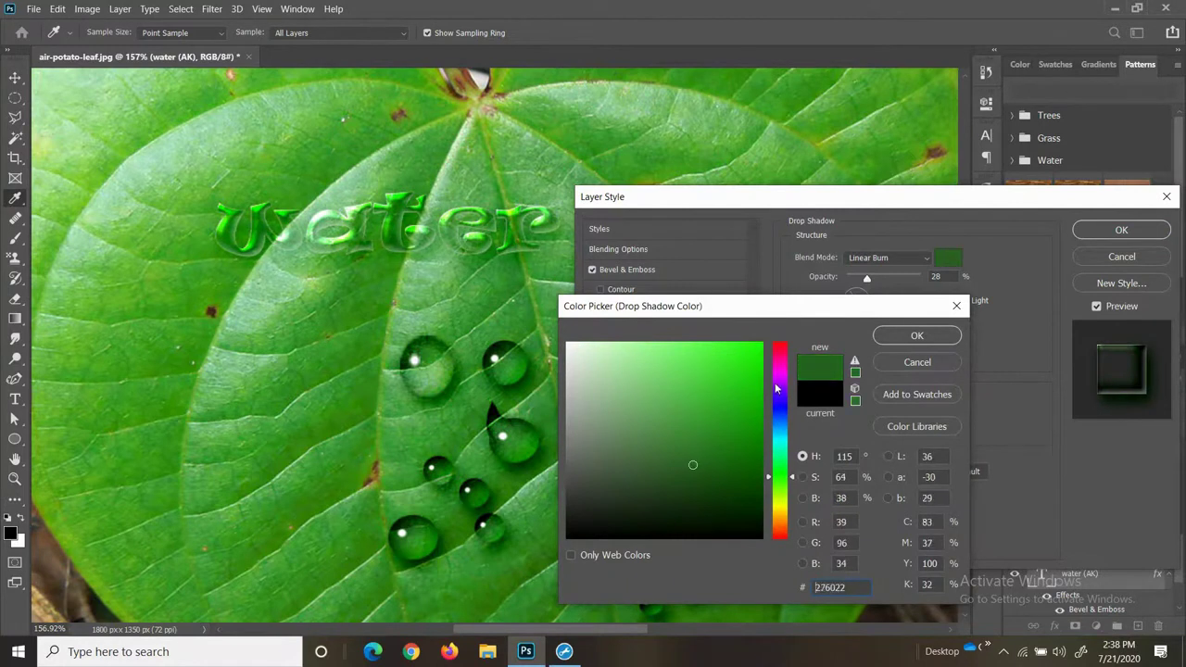
click(915, 337)
drag(852, 328, 861, 363)
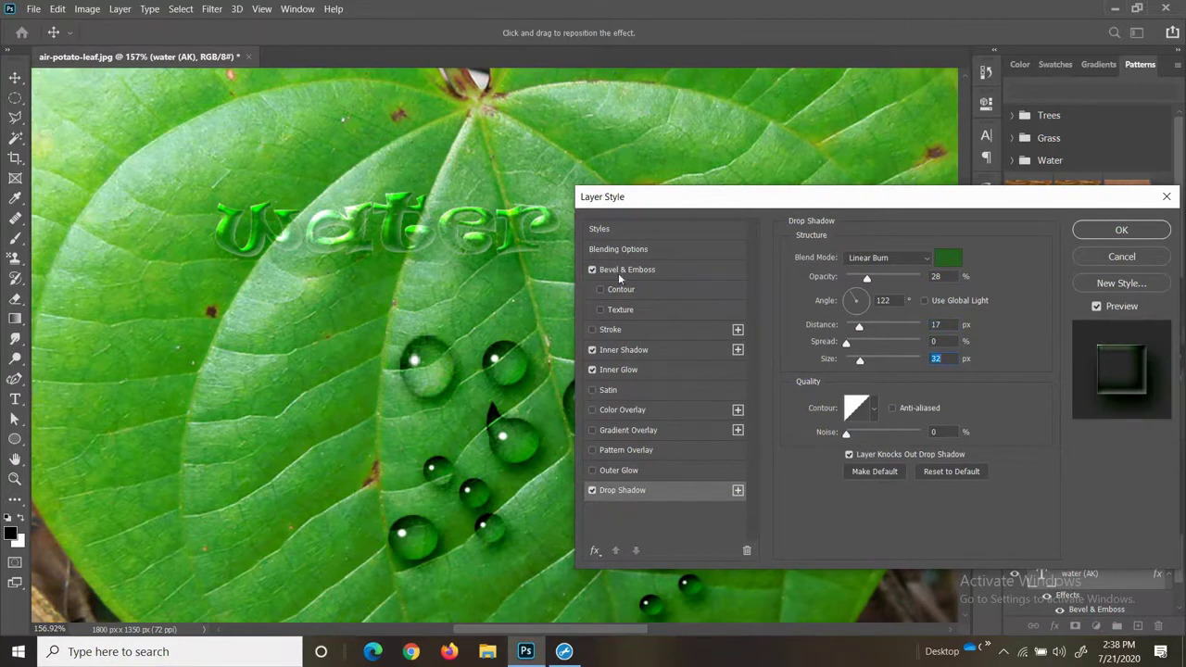
- Return to the text's Bevel & Emboss settings and set the shading angle to 35°
click(626, 250)
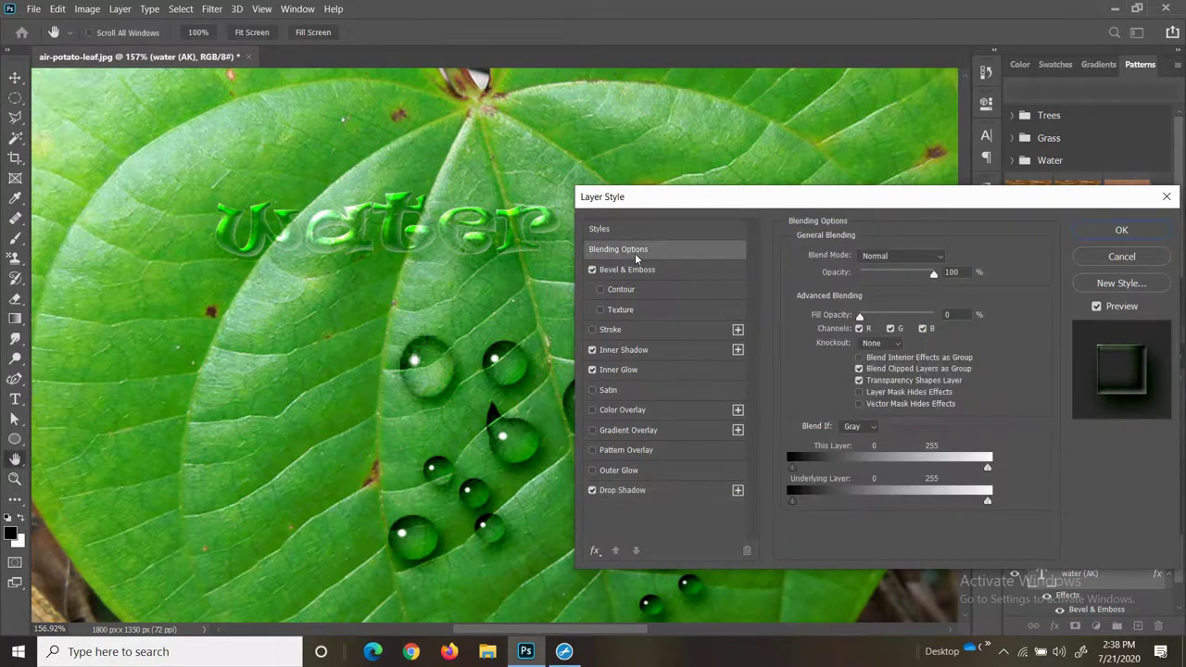
click(732, 269)
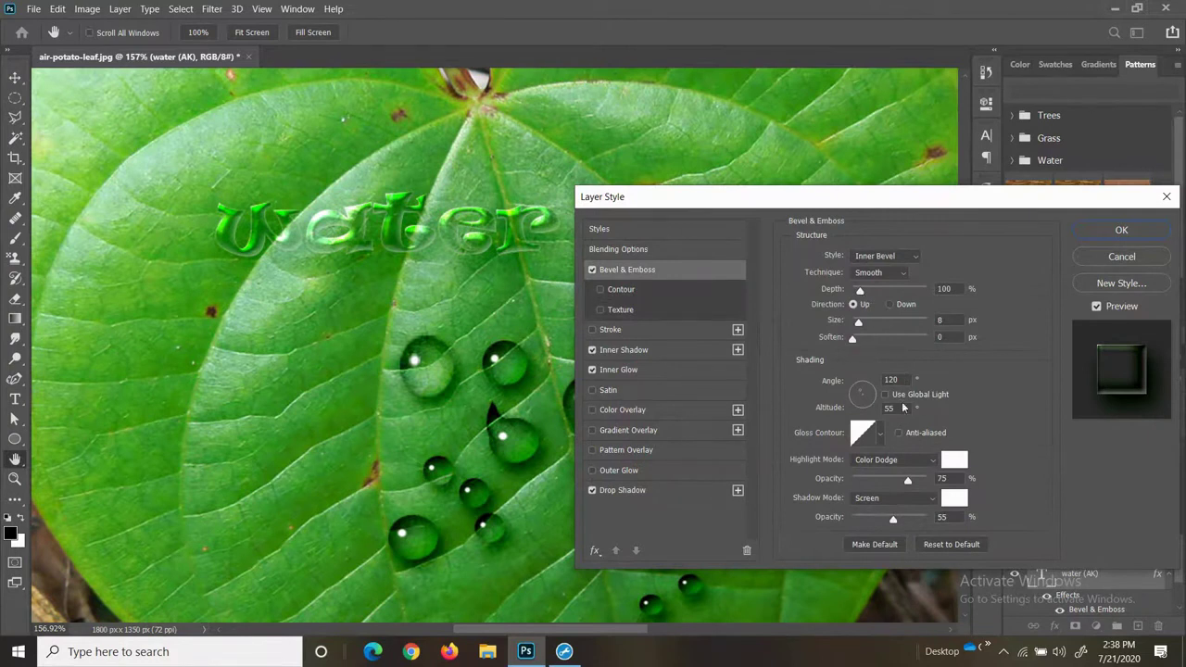
drag(901, 380, 875, 380)
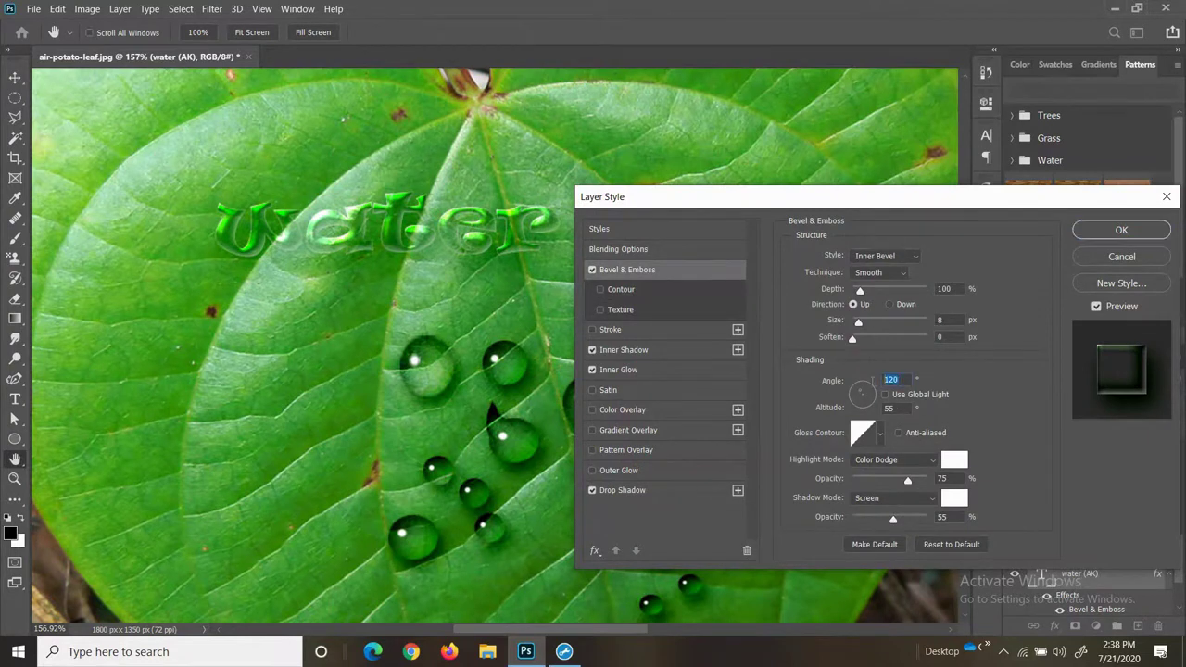
text(35)
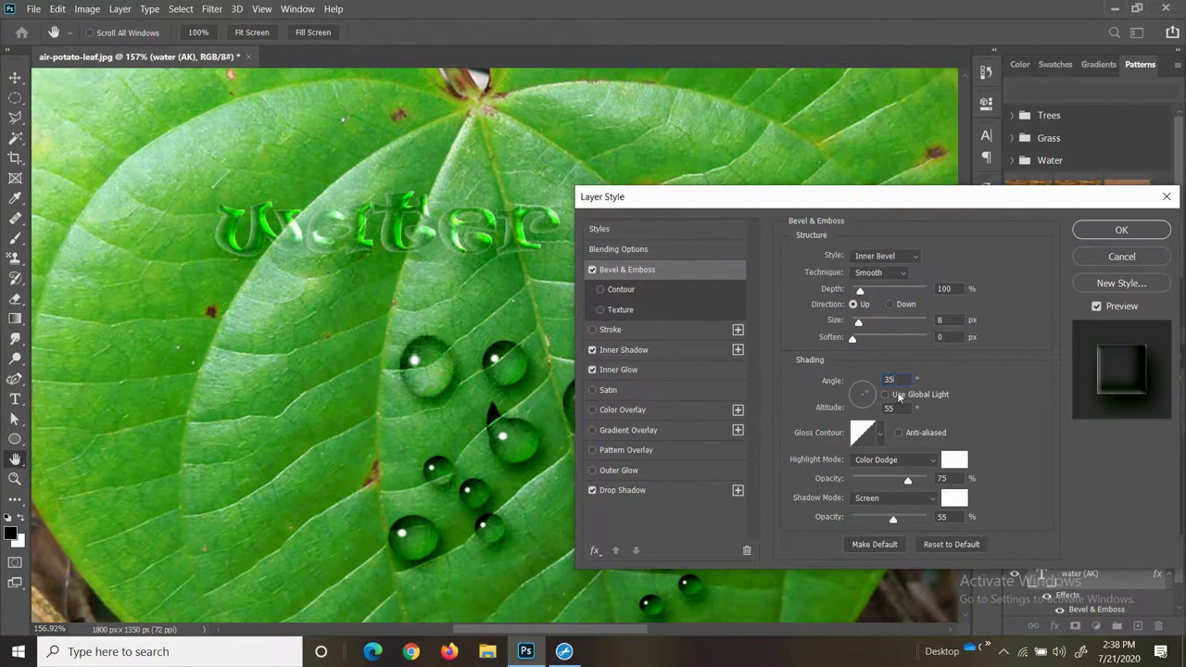
- Try bevel altitudes of 90°, 40° and 75°, settle on 60°, and slightly lower the shadow opacity and raise the highlight opacity
text(90)
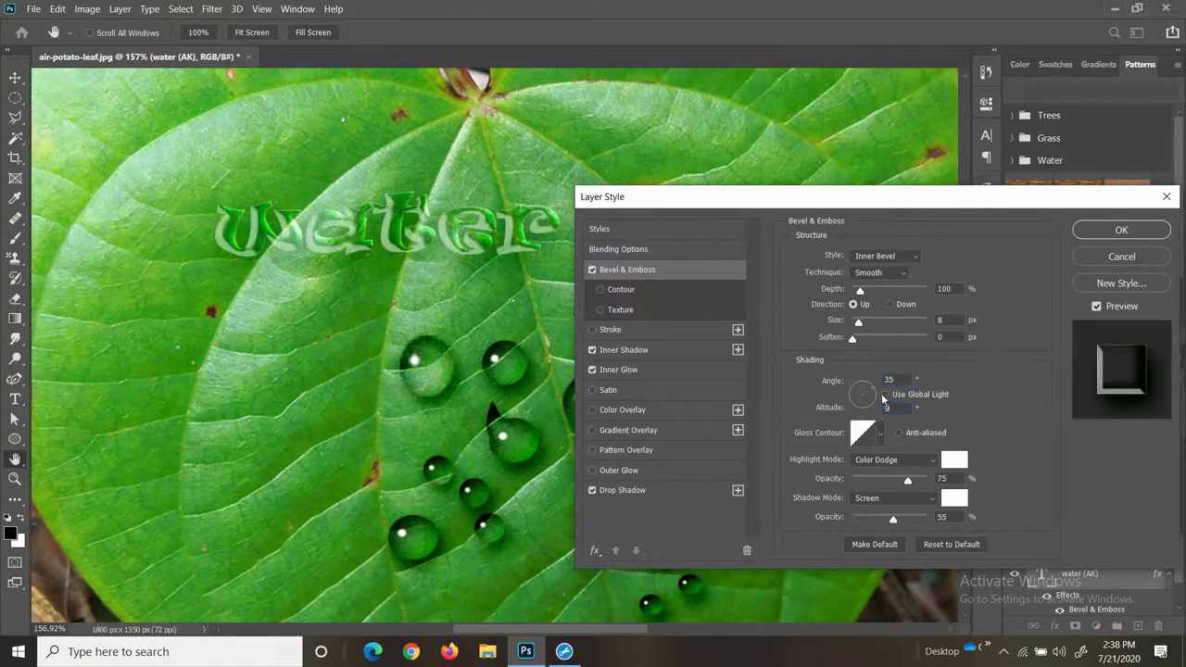
key(BackSpace)
key(BackSpace)
text(40)
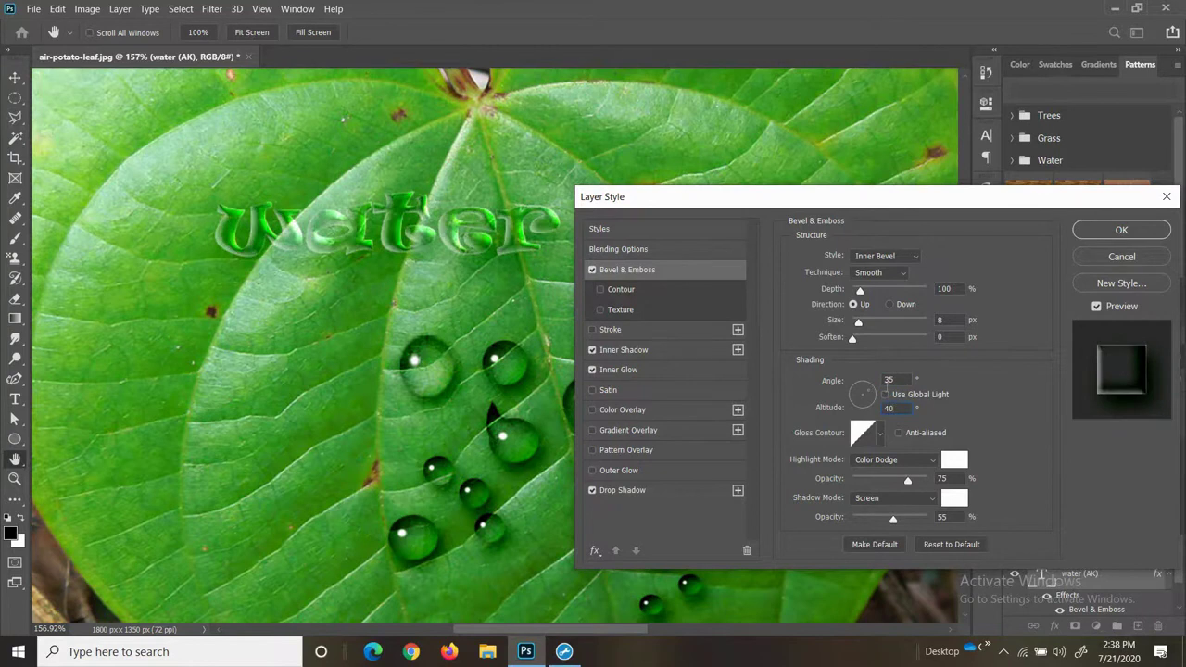
key(BackSpace)
key(BackSpace)
text(75)
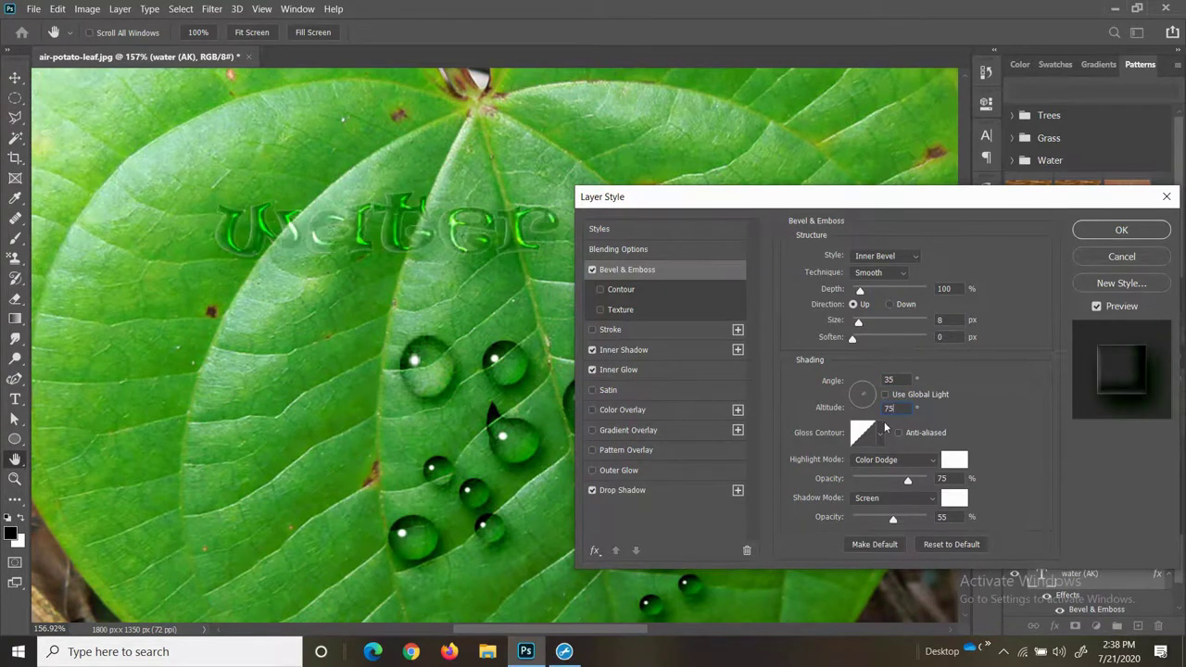
key(BackSpace)
key(BackSpace)
text(60)
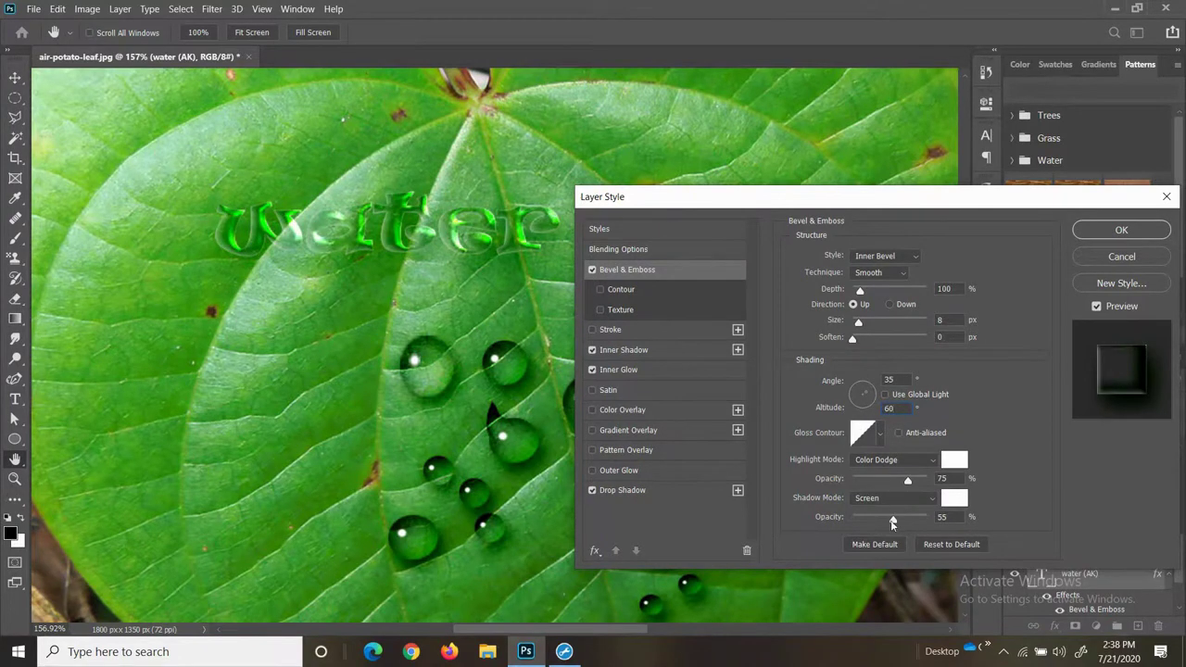
drag(894, 521, 884, 520)
mouse_move(908, 481)
mouse_down()
mouse_move(896, 483)
mouse_move(911, 482)
mouse_up()
- Set the text's drop shadow to 40% opacity, 75° angle and 22 px distance, and apply the layer style
click(649, 353)
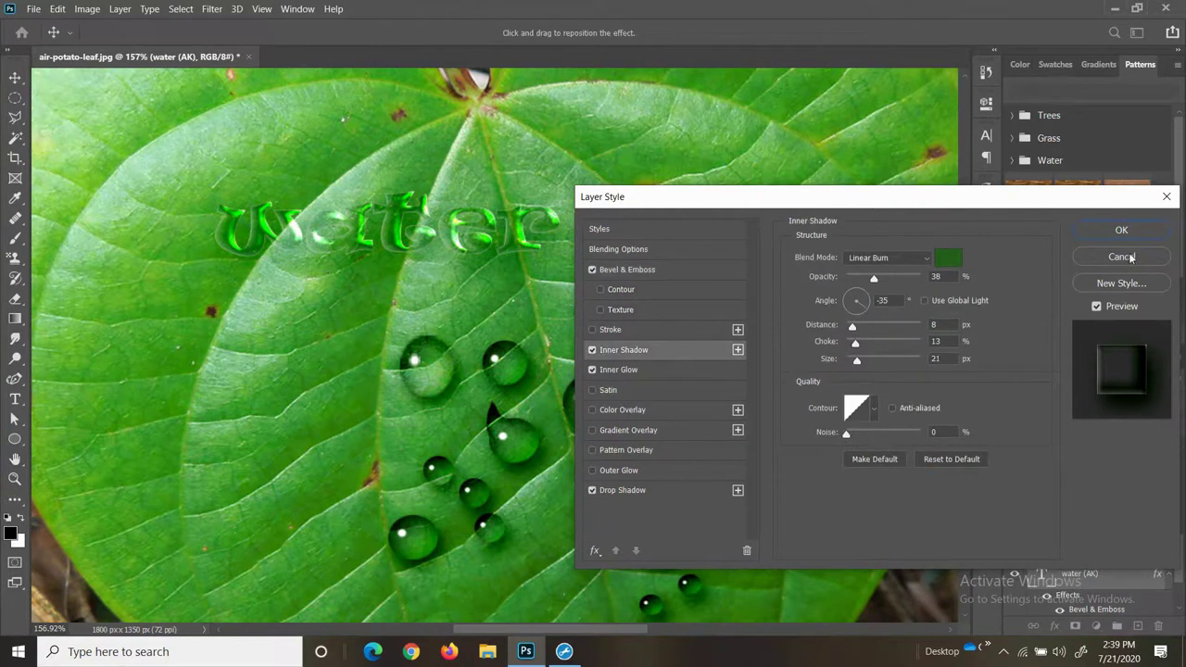
click(630, 490)
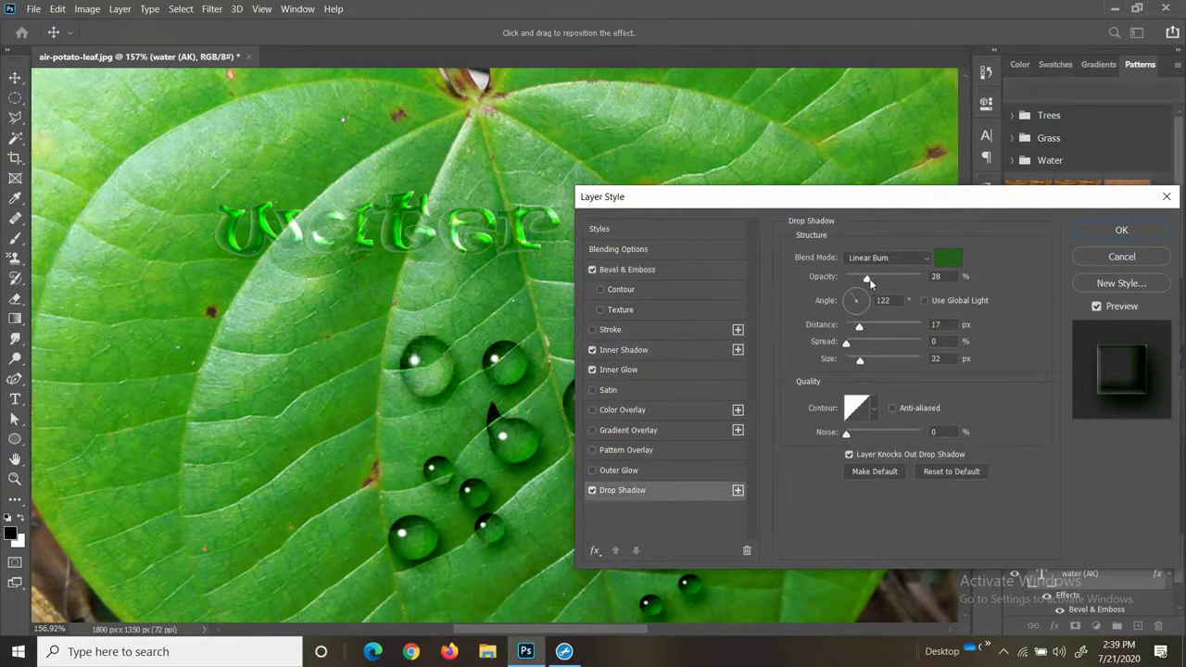
drag(867, 282, 876, 282)
key(Tab)
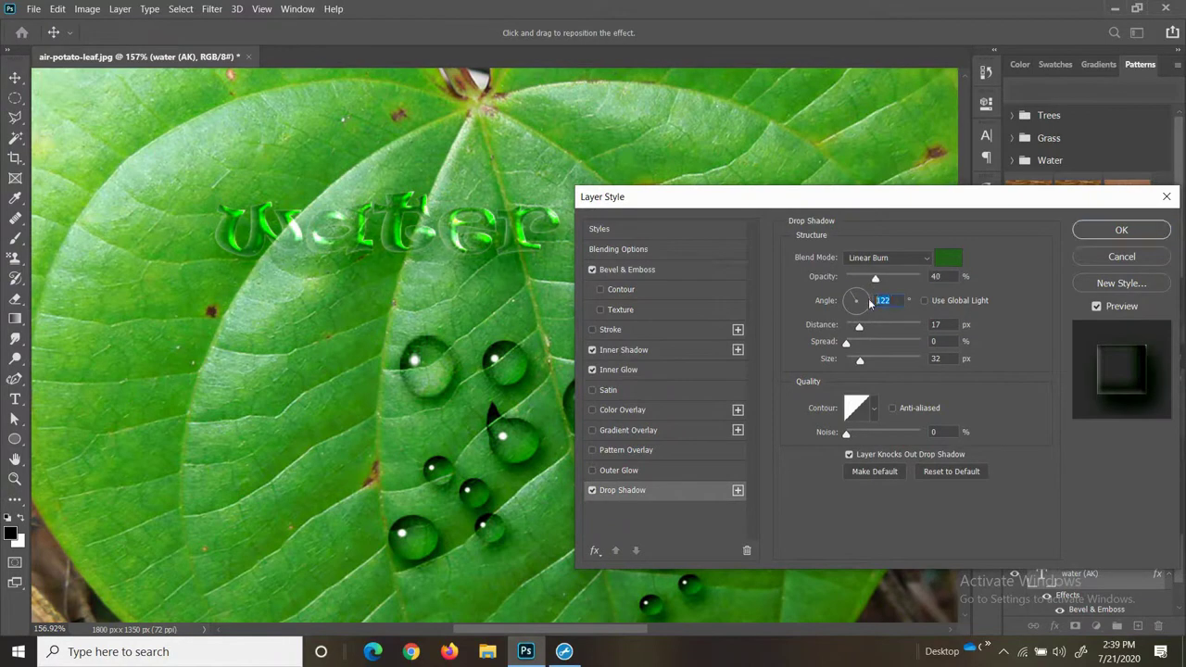
text(75)
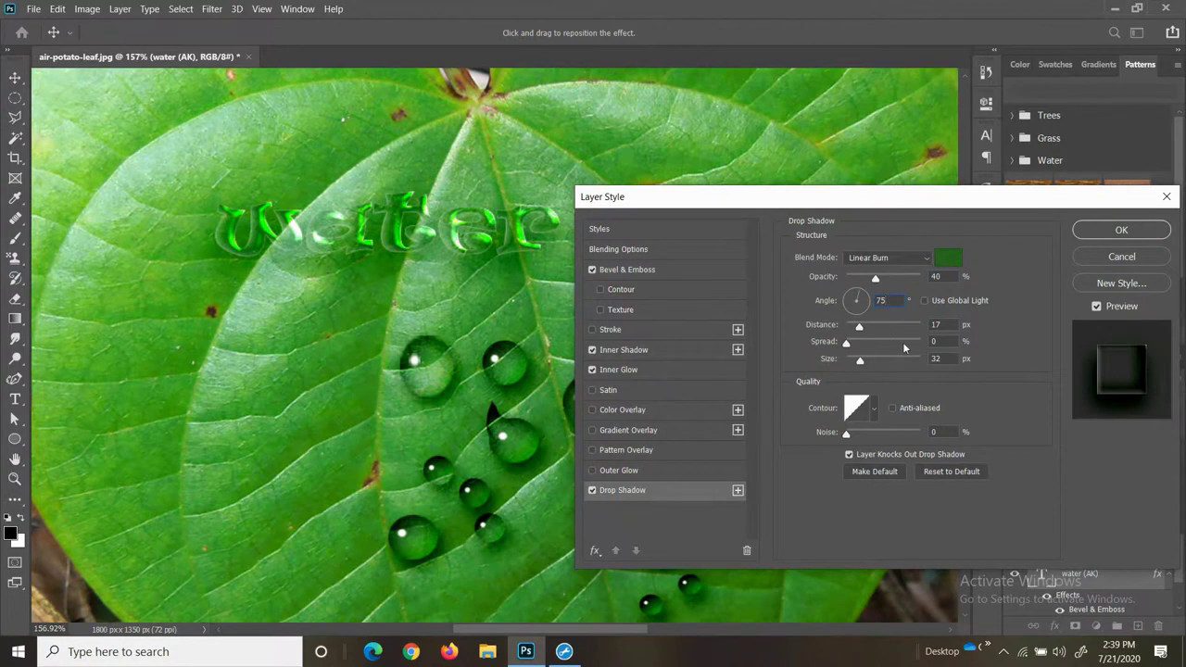
drag(859, 328, 862, 330)
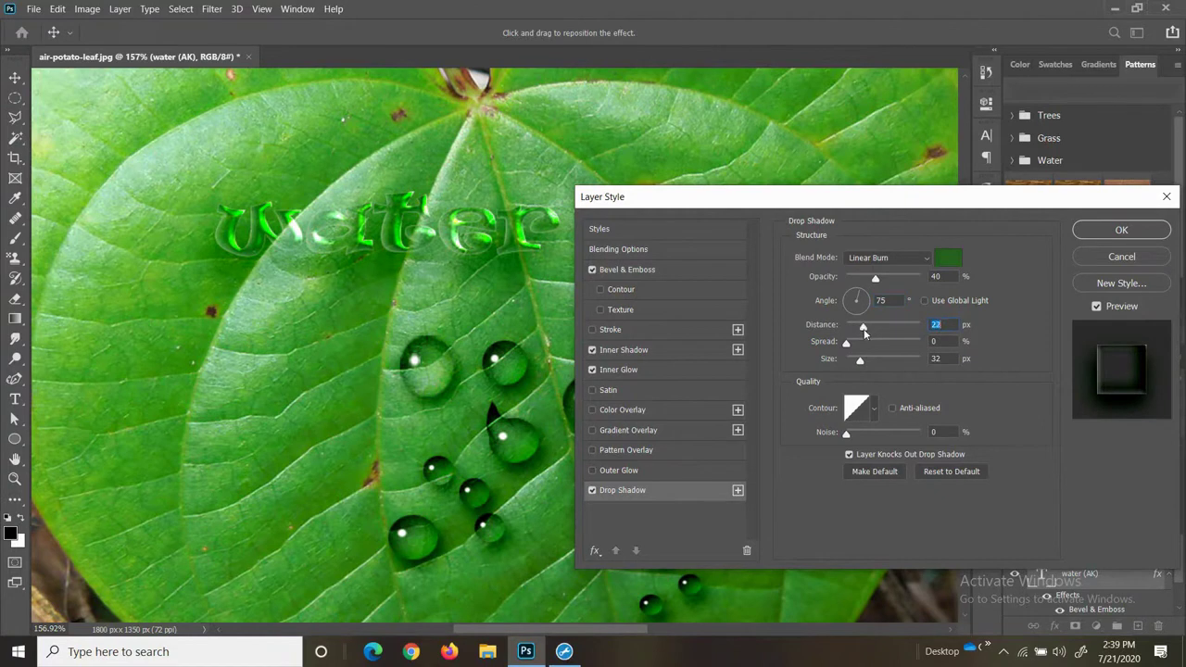
click(1119, 231)
scroll(652, 298, down, 1)
scroll(651, 298, down, 2)
scroll(542, 262, up, 4)
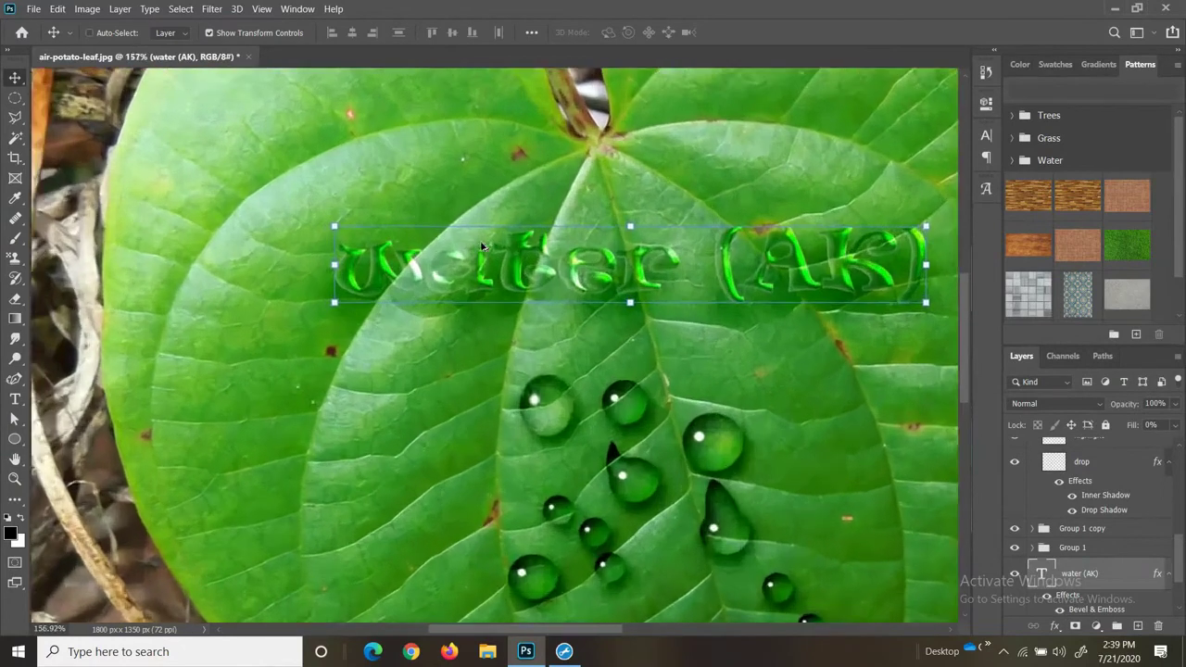
- Move the "water (AK)" text slightly down and to the right on the leaf
scroll(482, 245, up, 2)
drag(612, 269, 633, 316)
scroll(634, 317, down, 3)
scroll(630, 315, up, 2)
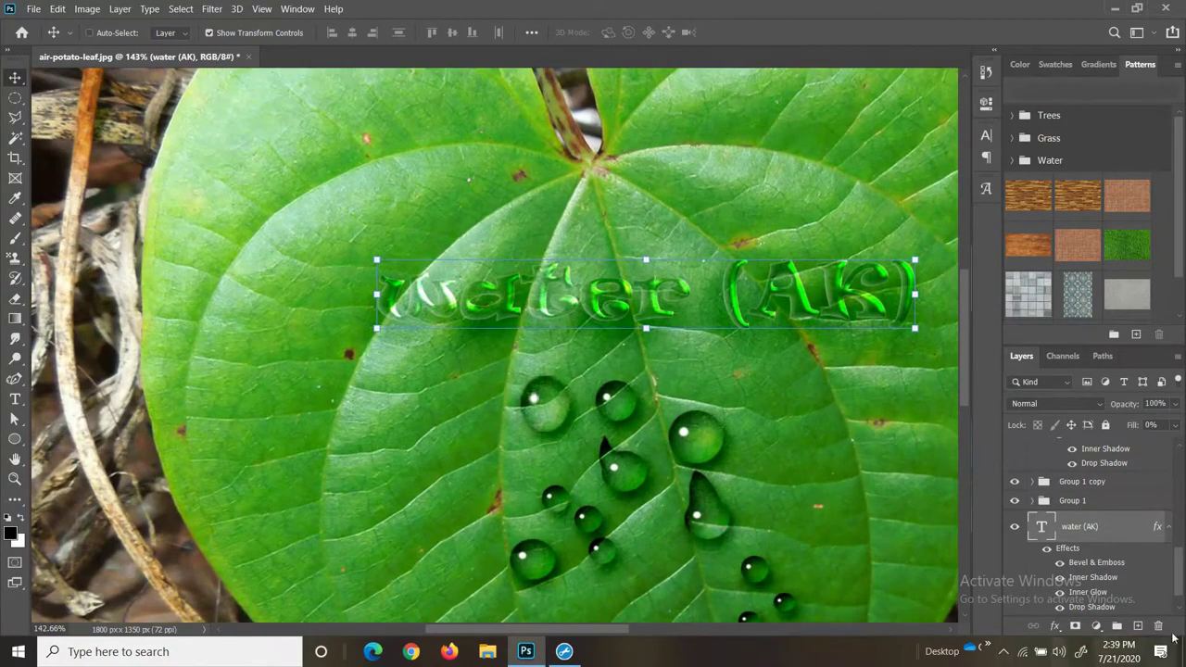
- On a new layer above the text layer, paint a wavy, dripping underline beneath the text with a 14 px brush in a sampled leaf green
click(1137, 625)
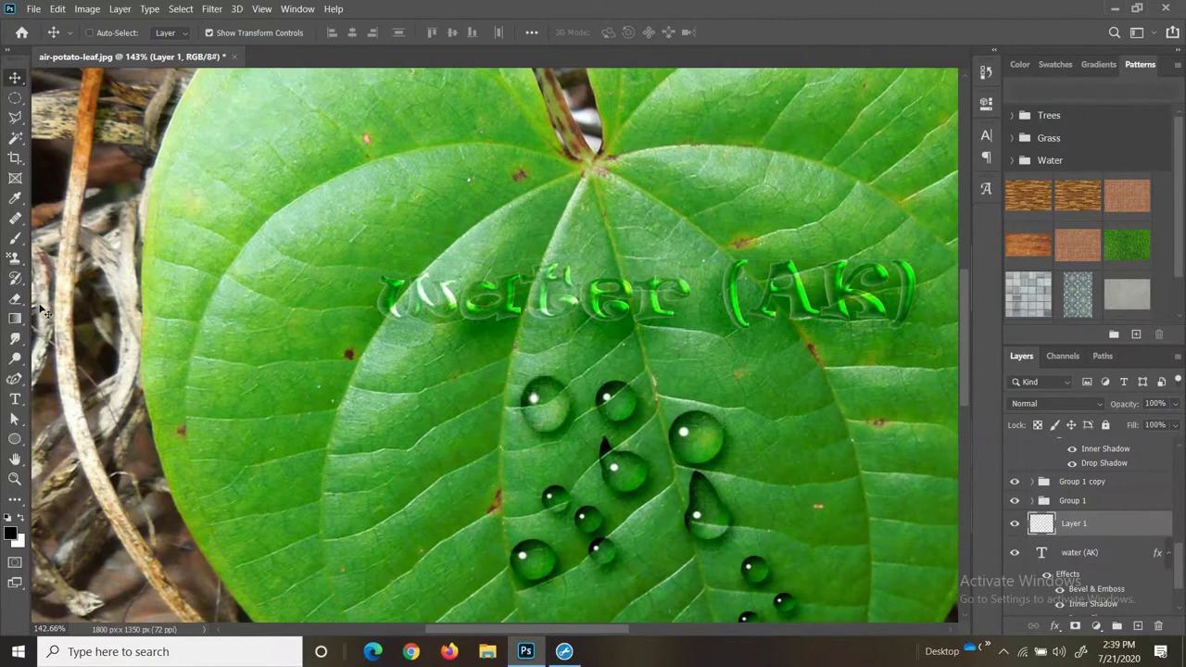
click(14, 238)
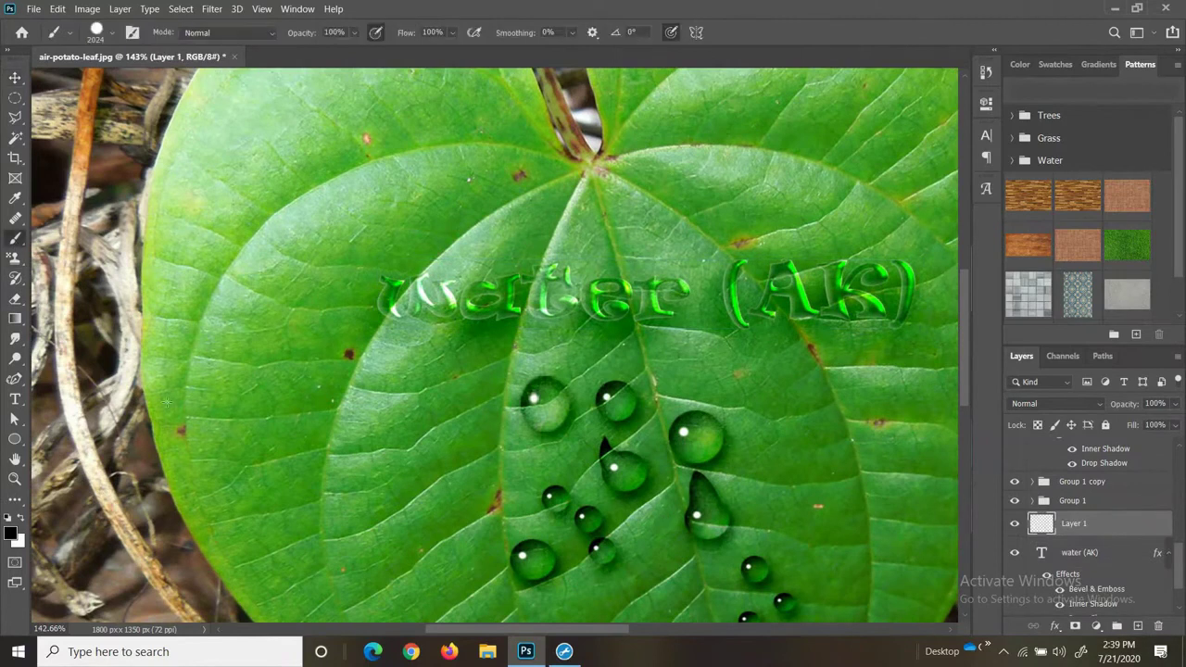
alt+click(460, 379)
alt+click(419, 384)
click(113, 33)
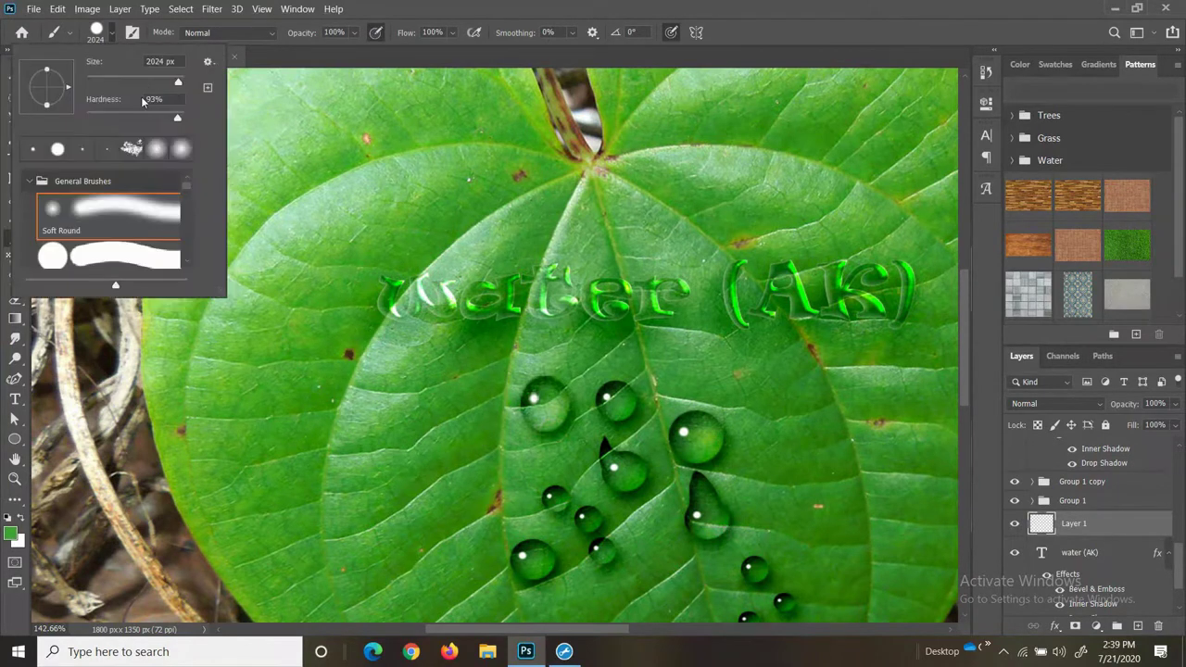
drag(174, 88, 93, 82)
click(409, 345)
mouse_move(400, 343)
mouse_down()
mouse_move(572, 337)
mouse_move(581, 362)
mouse_move(579, 344)
mouse_move(686, 337)
mouse_move(675, 344)
mouse_move(856, 368)
mouse_up()
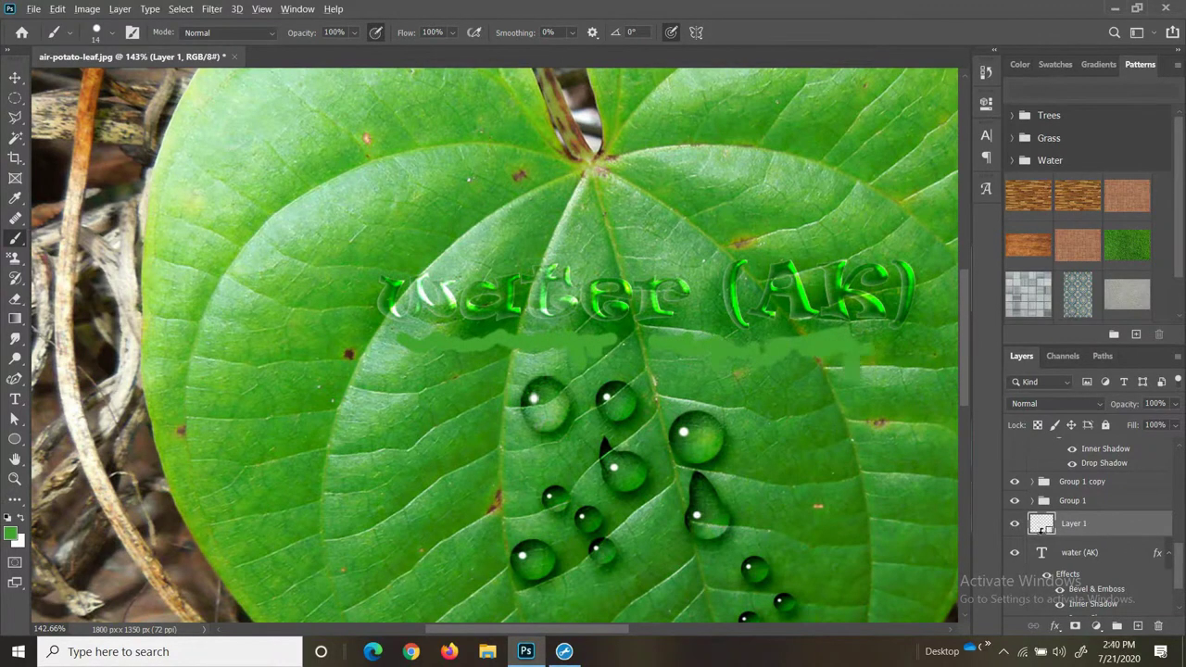
- Copy the text layer's effects onto the painted underline layer
scroll(1042, 528, down, 2)
scroll(1075, 518, up, 4)
scroll(1097, 513, up, 1)
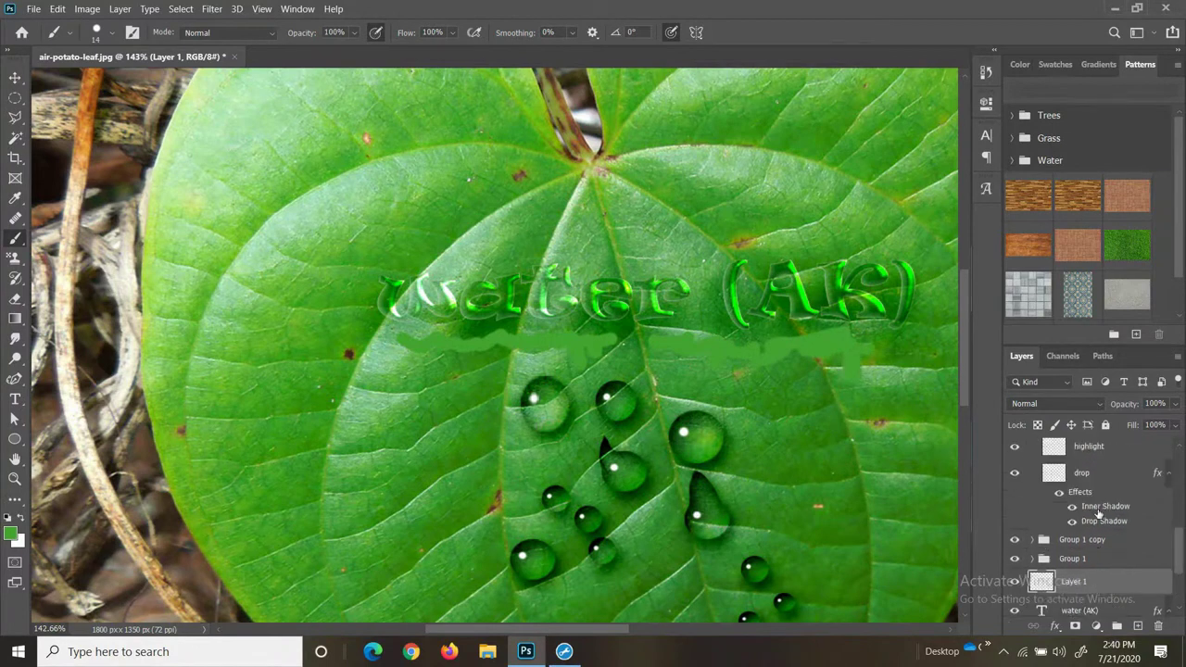
scroll(1086, 528, down, 5)
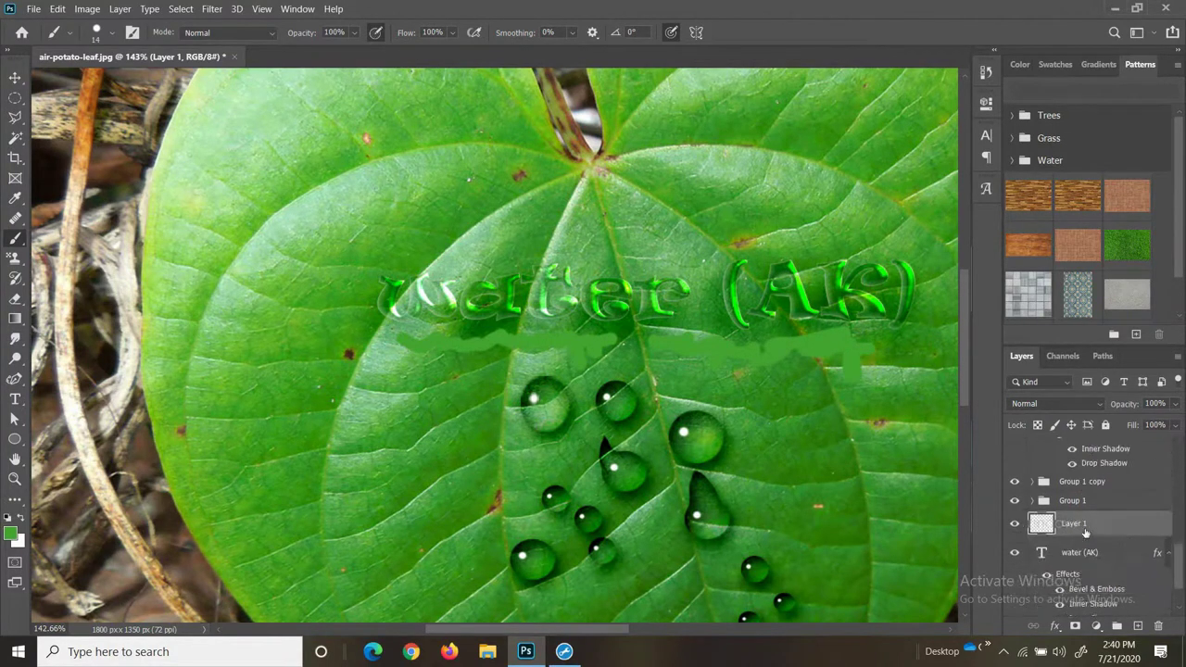
scroll(1085, 534, up, 2)
drag(1080, 576, 1089, 525)
scroll(665, 324, down, 5)
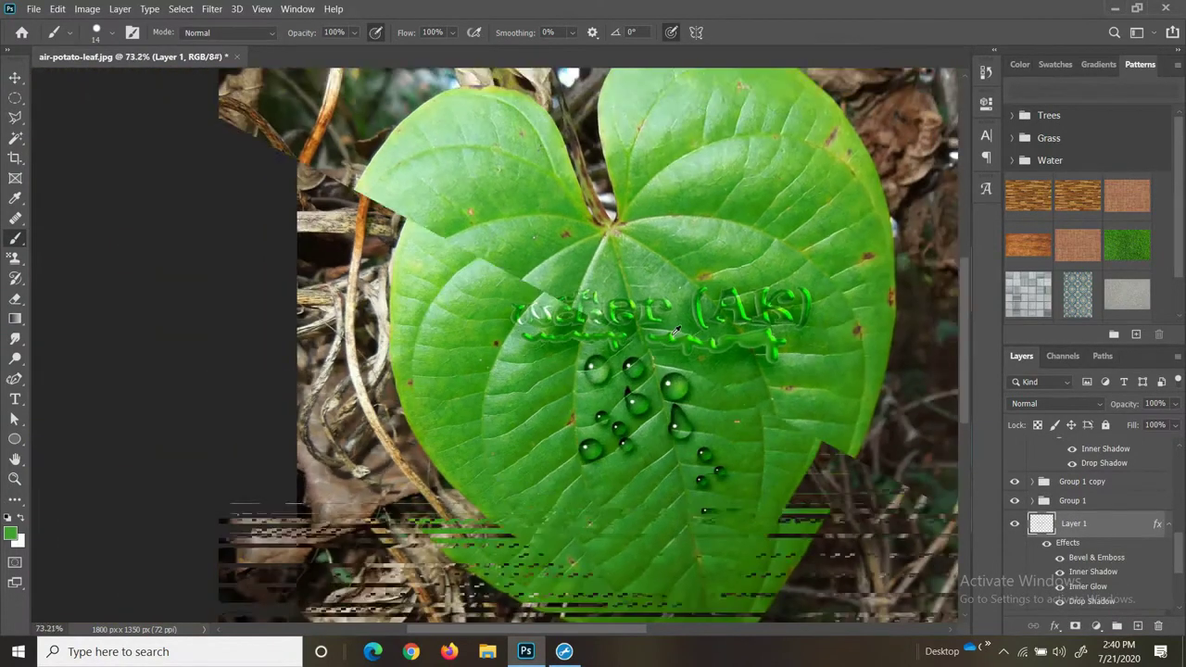
- Reopen the text layer's style and set Bevel & Emboss depth to 126% and size to 4 px
scroll(674, 338, up, 6)
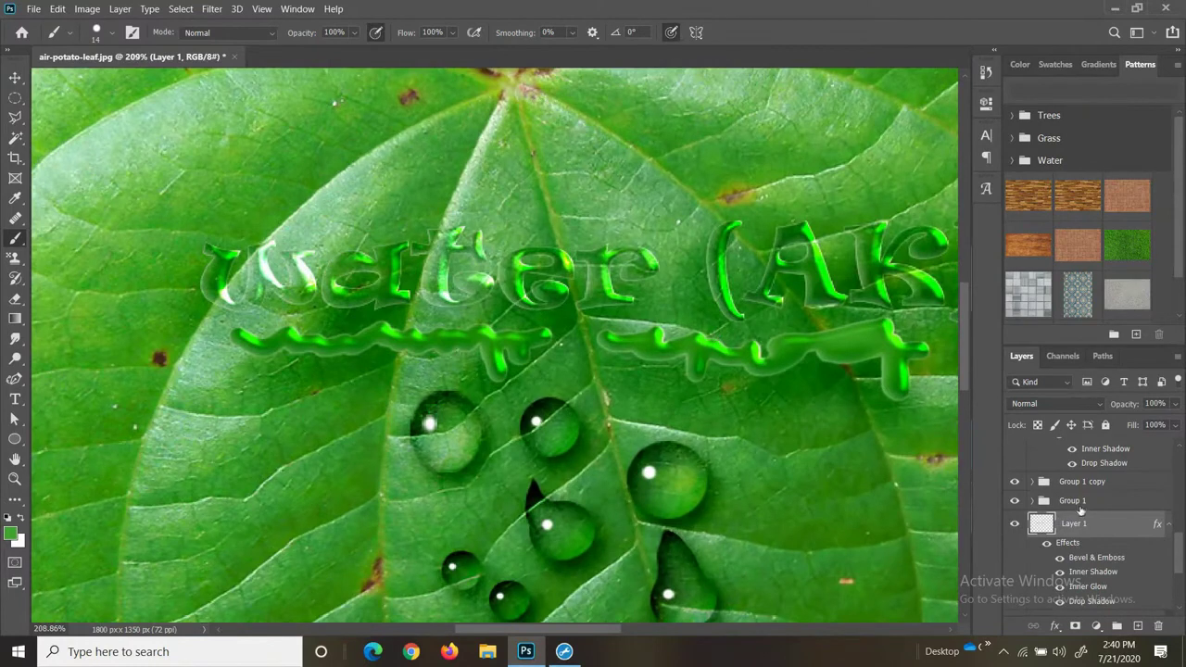
scroll(1091, 527, down, 2)
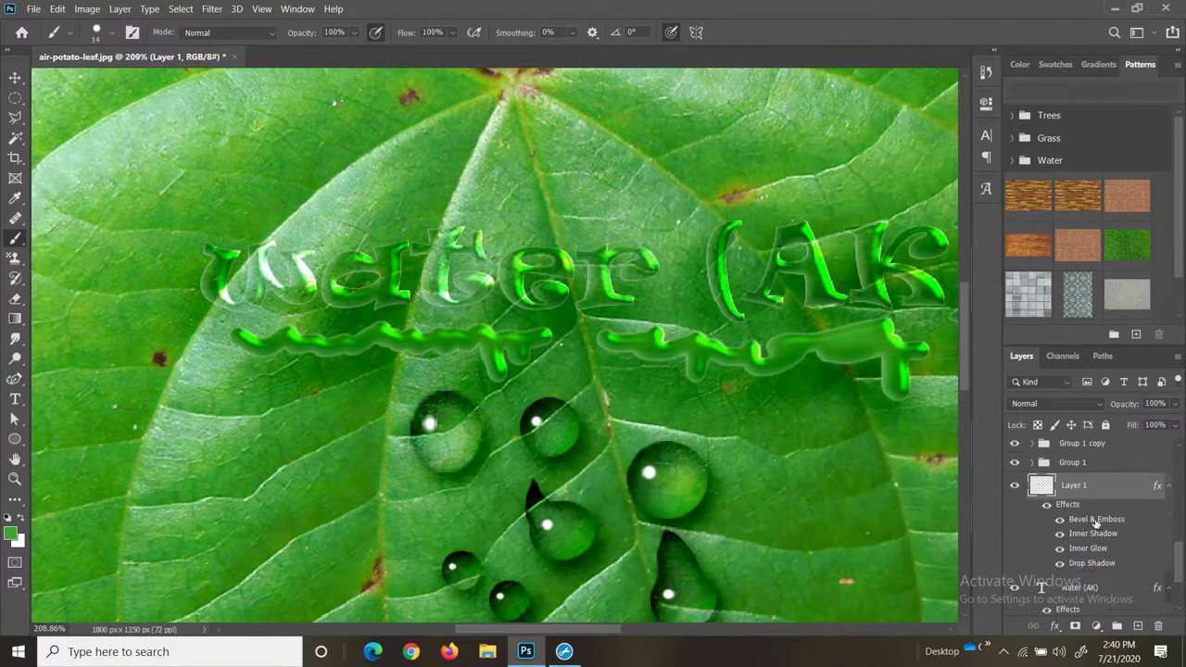
scroll(1096, 529, down, 1)
click(1096, 568)
scroll(1096, 568, down, 1)
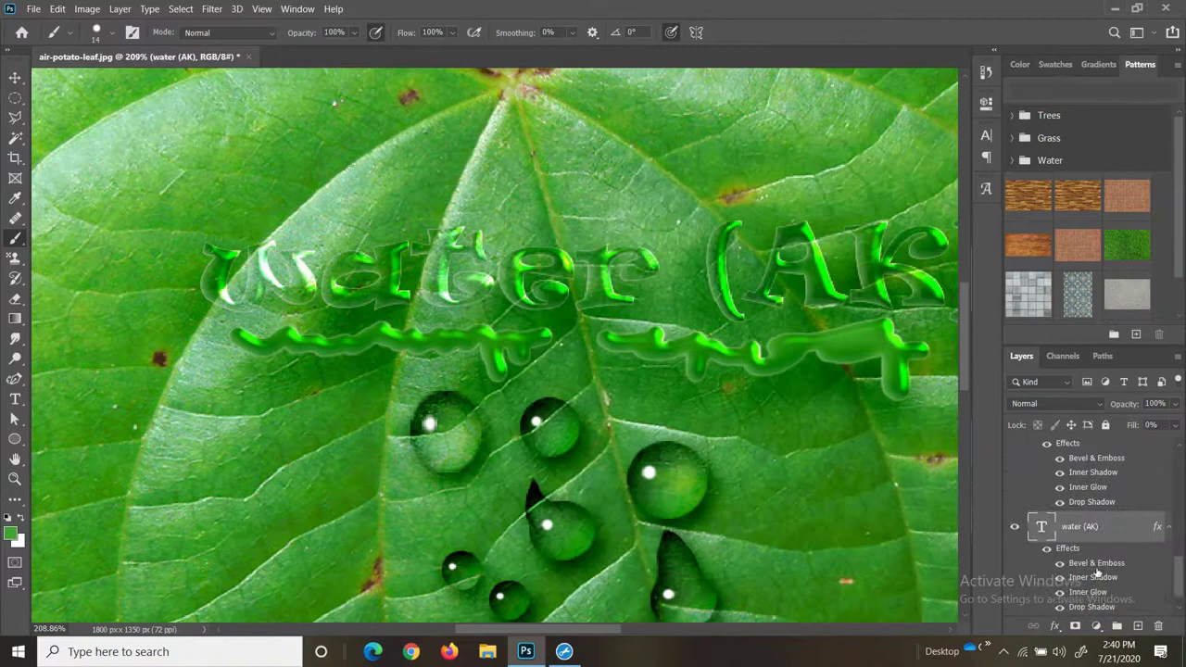
right_click(1015, 528)
click(1013, 234)
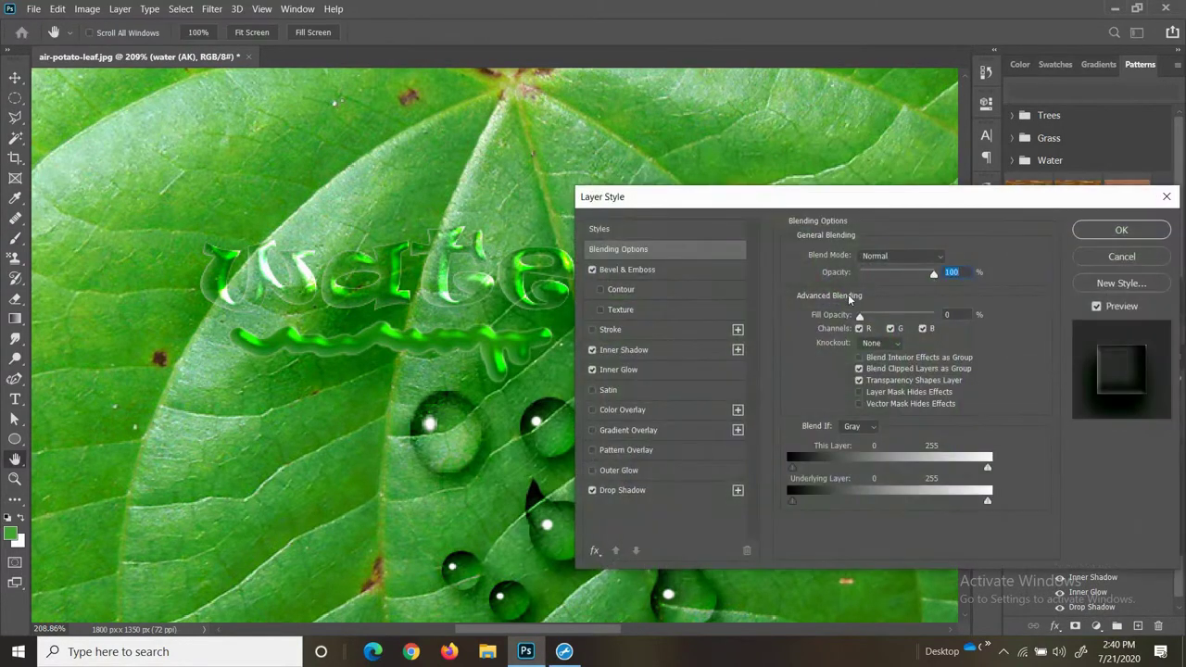
click(652, 270)
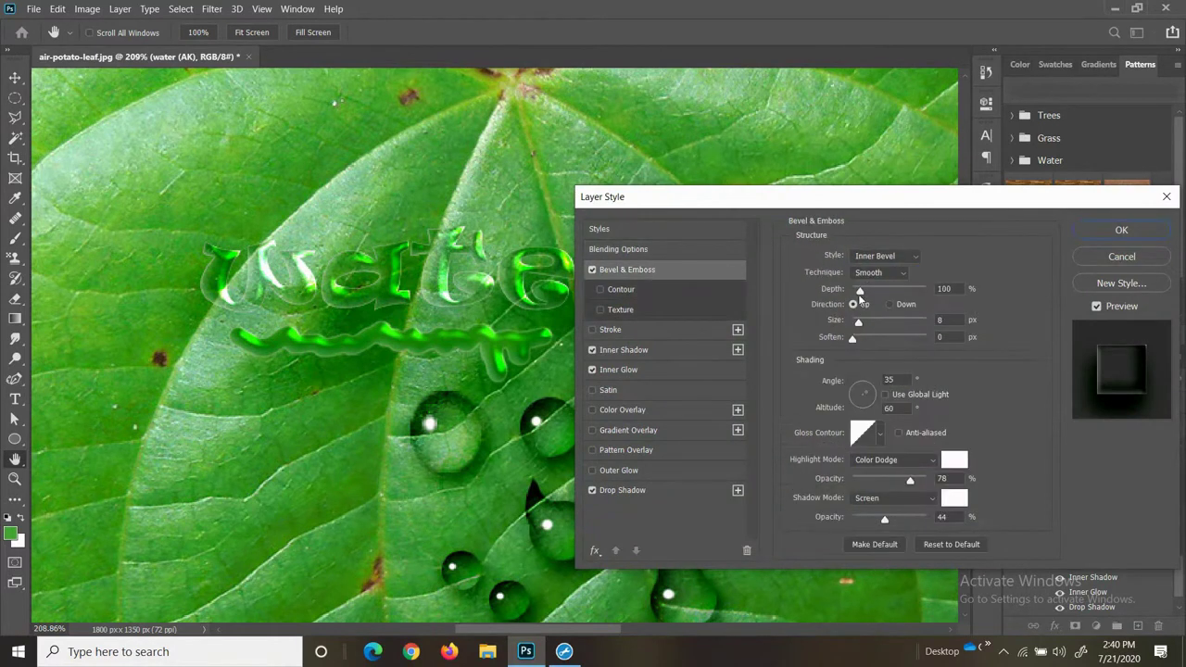
drag(860, 293, 861, 293)
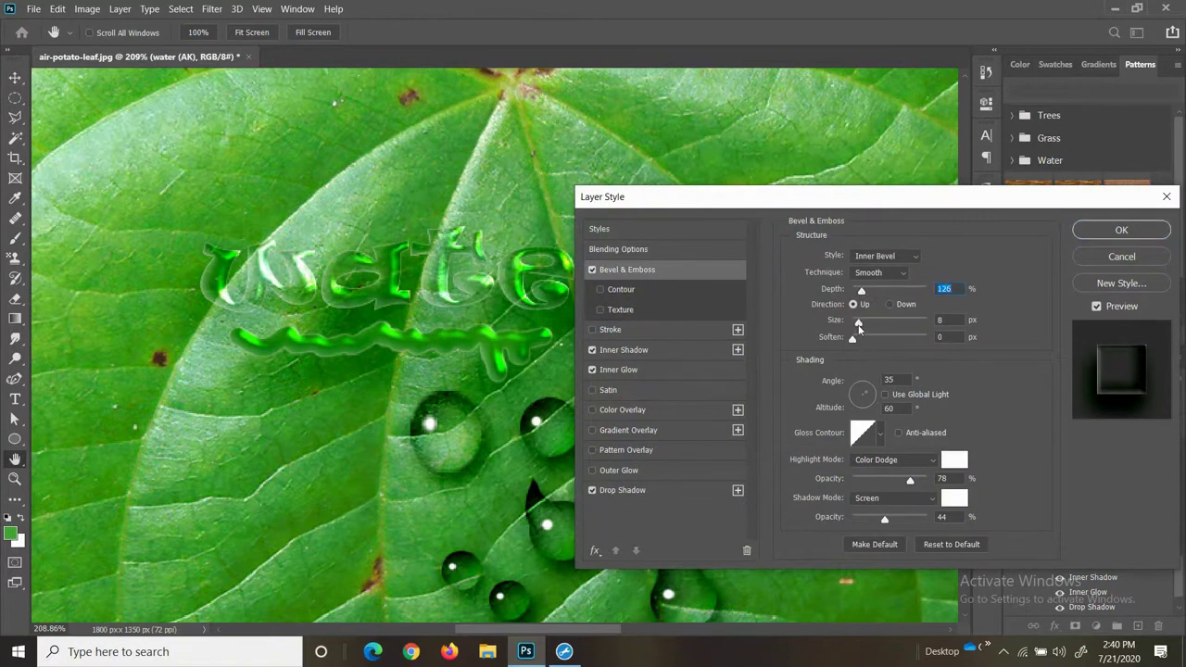
drag(859, 323, 856, 326)
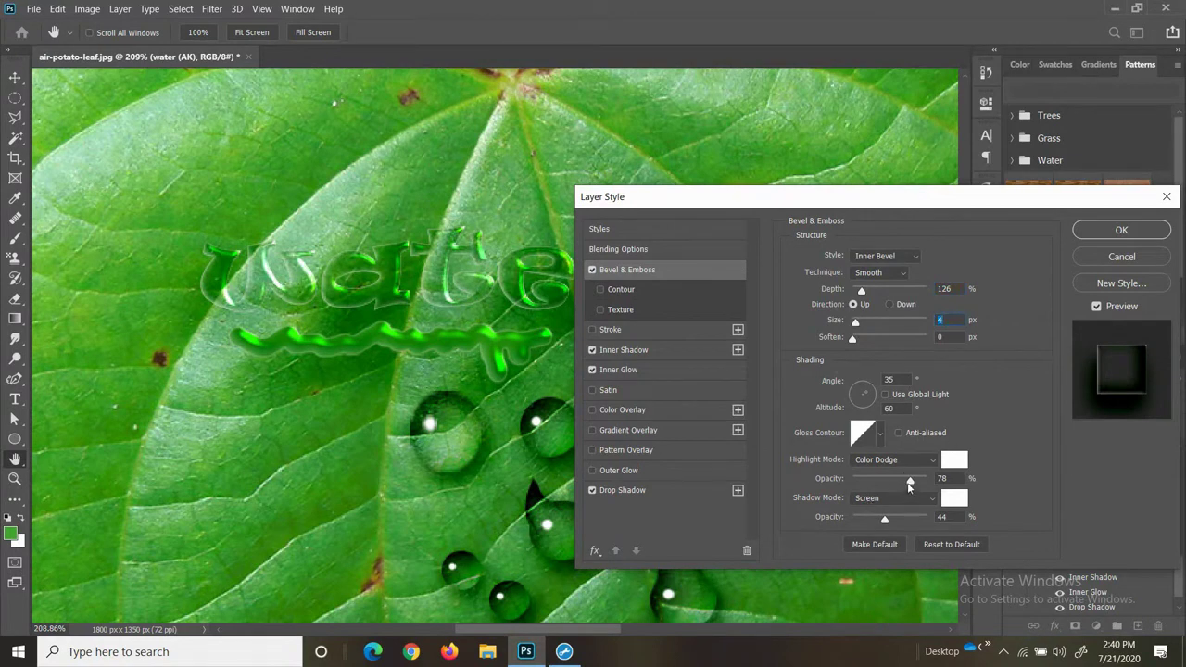
- Set the text's Inner Shadow opacity to 50% and its distance to 20 px
click(623, 350)
drag(873, 280, 884, 280)
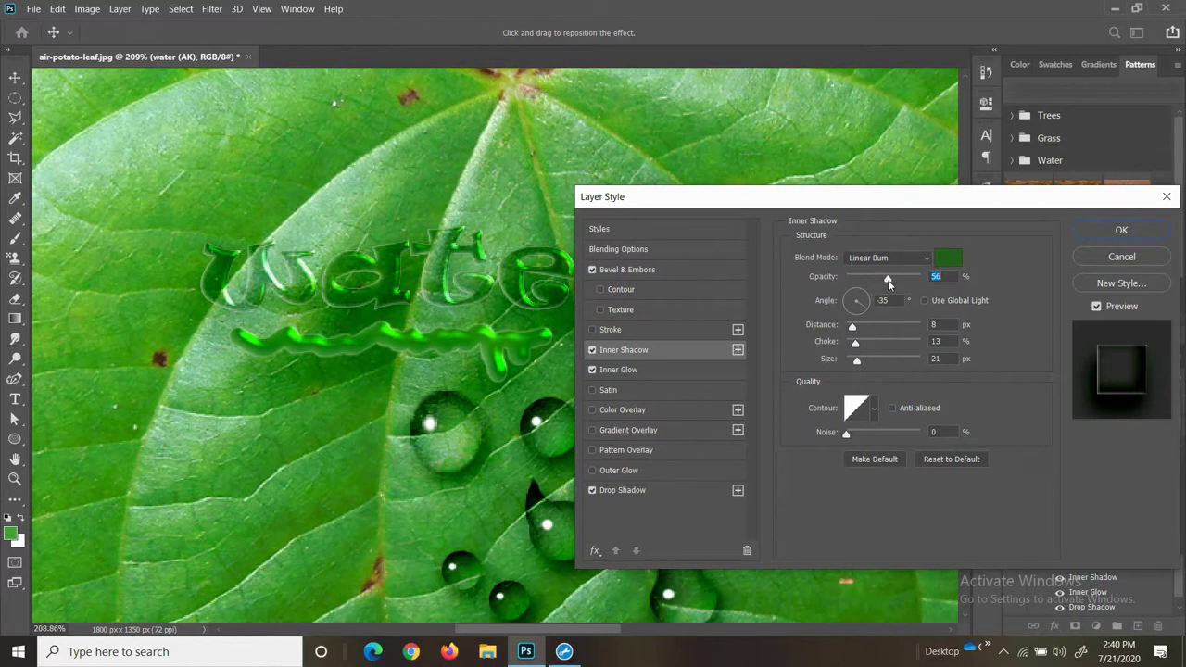
drag(883, 280, 886, 280)
drag(853, 330, 863, 334)
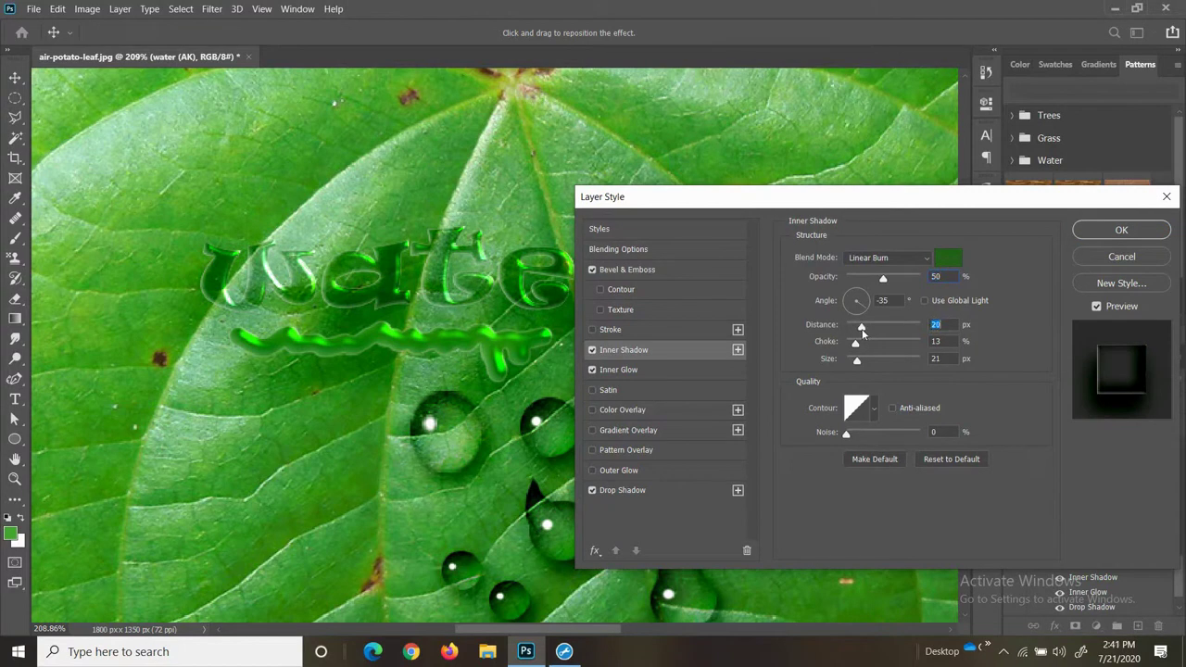
- Set the text's Inner Glow opacity to 60%, slightly raise the Drop Shadow opacity, and apply the layer style
click(624, 371)
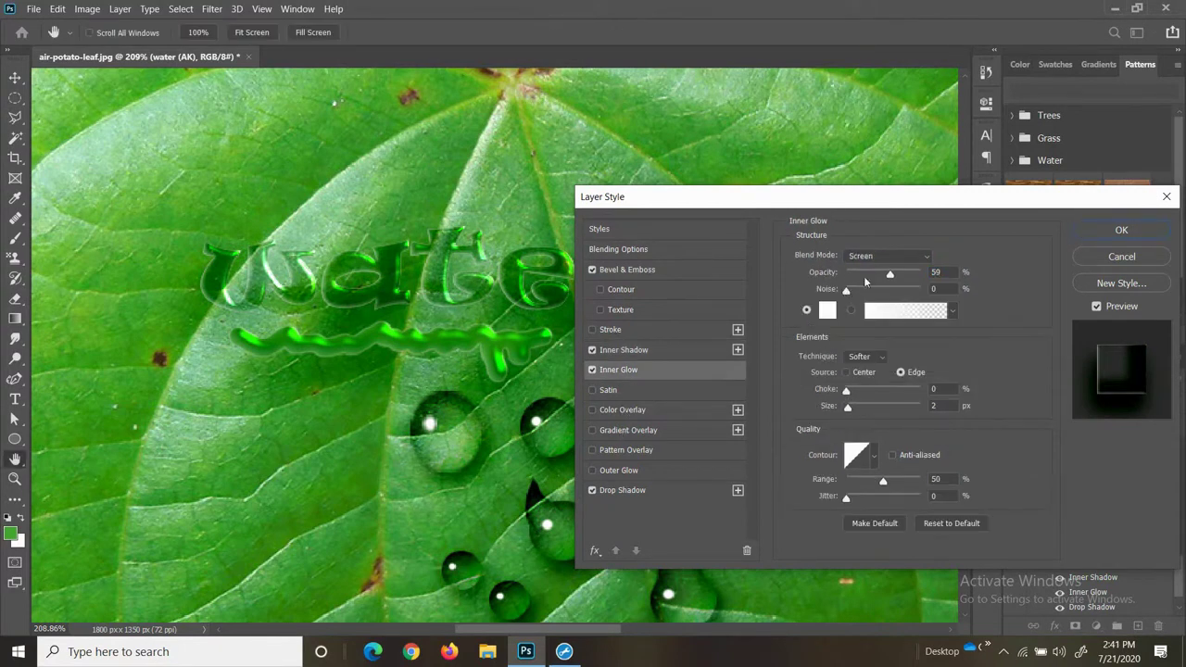
drag(889, 277, 880, 281)
click(890, 278)
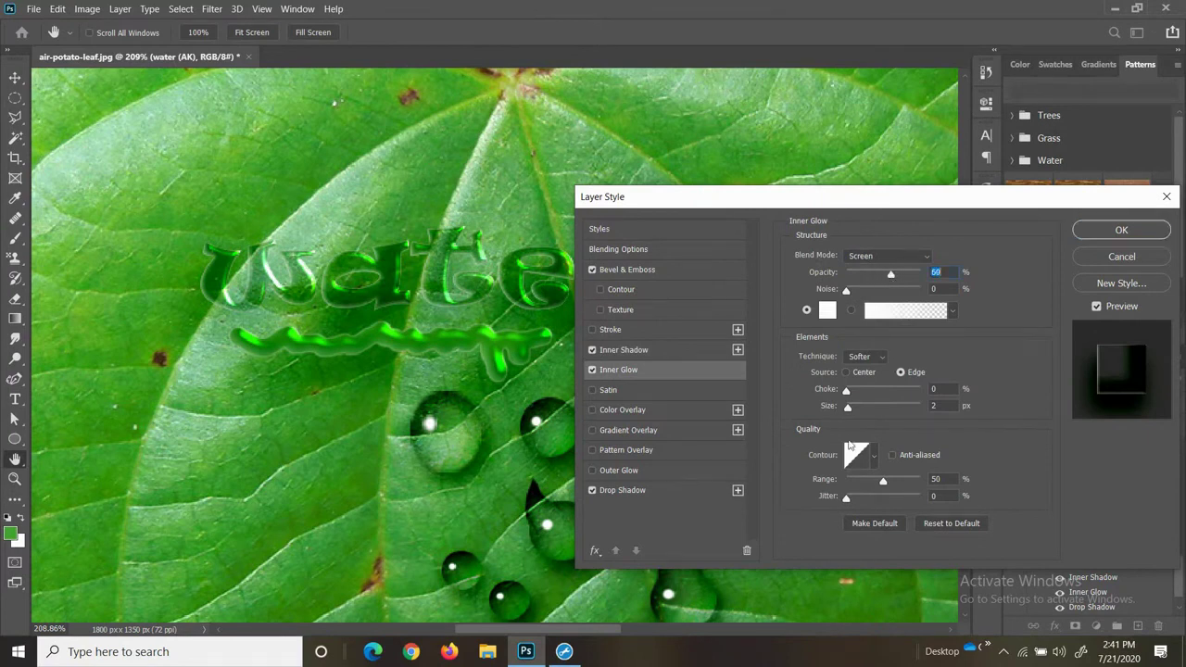
click(636, 490)
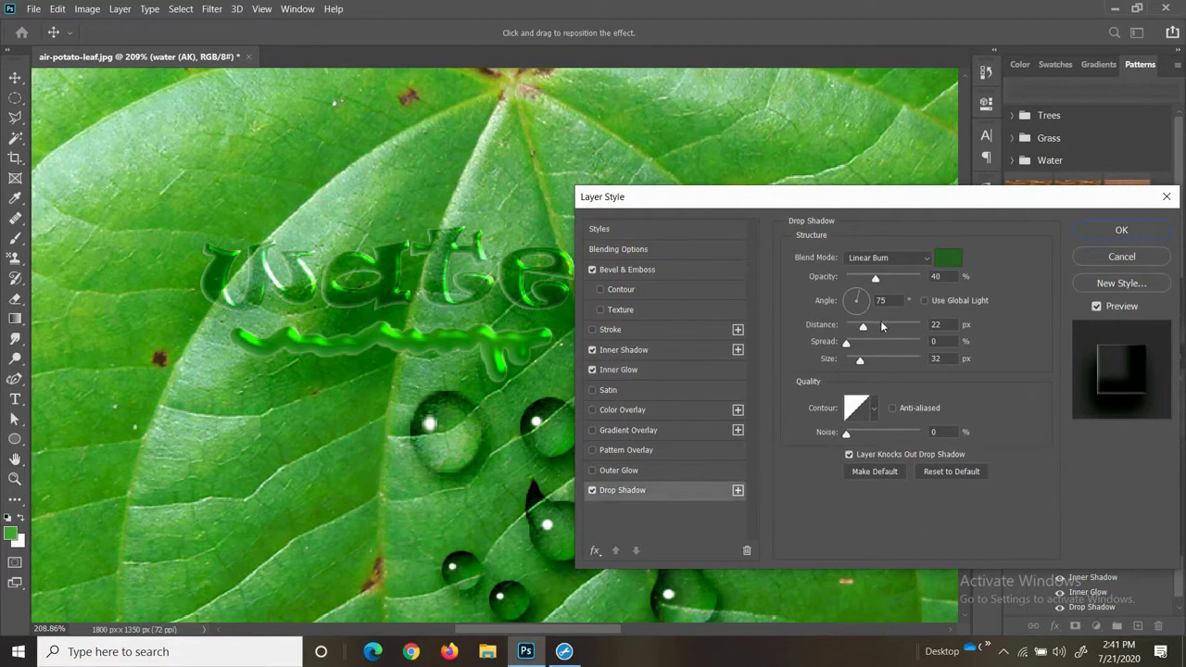
drag(874, 279, 879, 284)
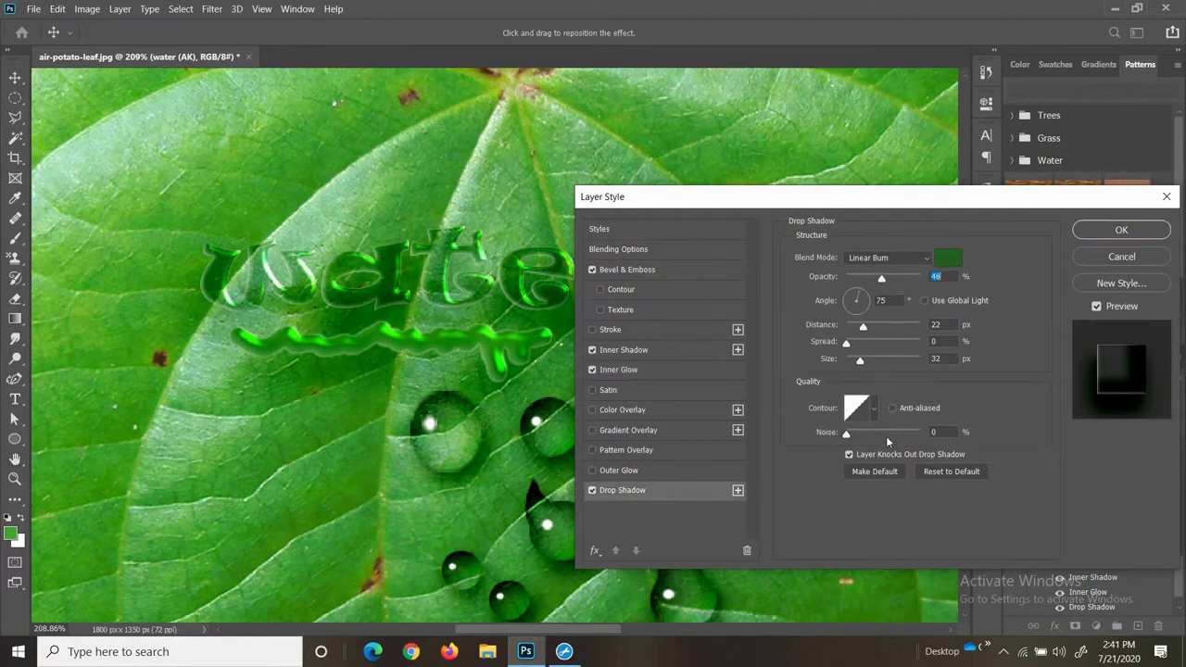
click(1121, 229)
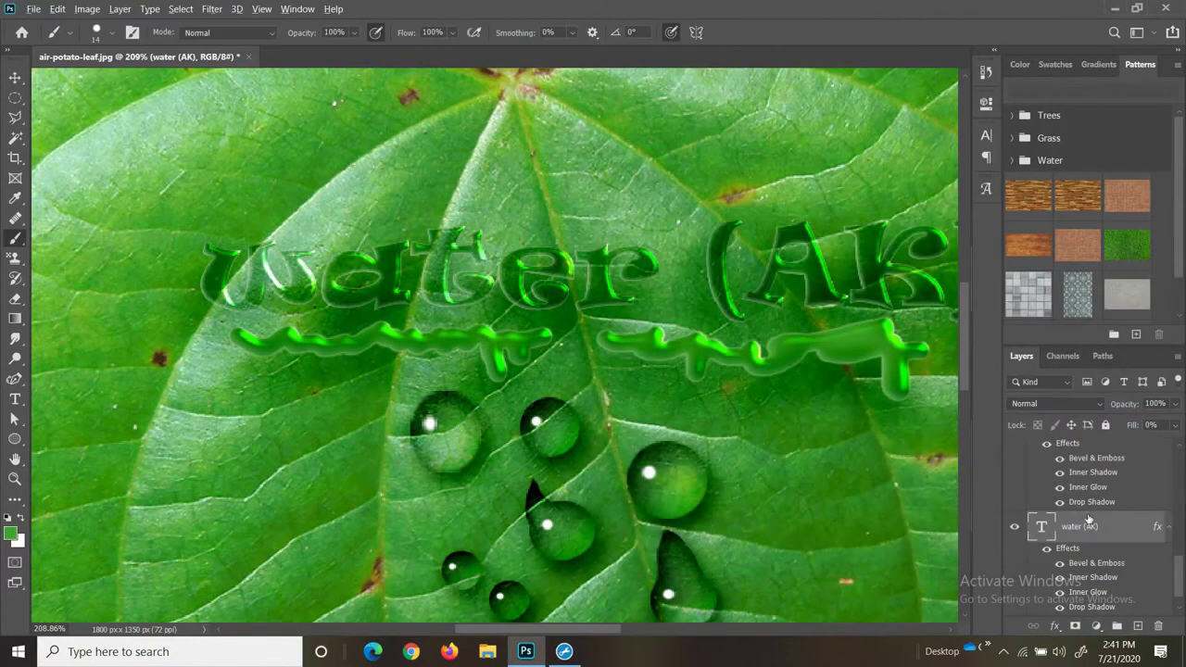
- Copy the text's updated layer effects onto the painted underline layer and check the result on the whole leaf
scroll(1091, 493, up, 2)
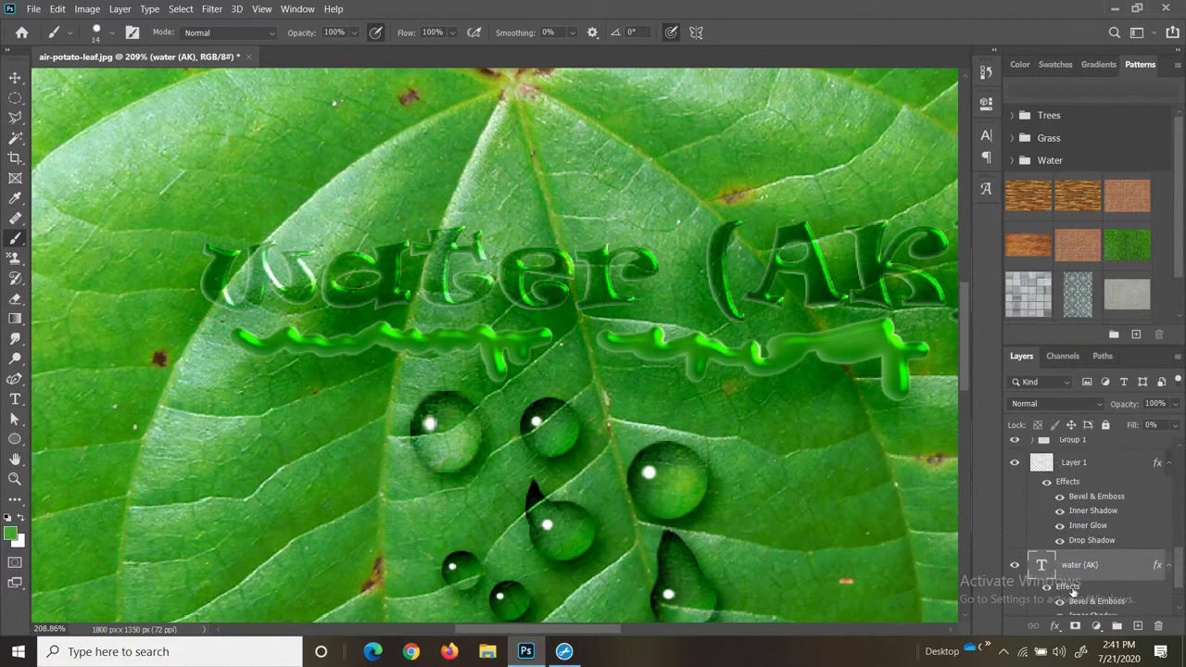
scroll(1075, 519, down, 2)
click(1059, 487)
scroll(615, 389, down, 5)
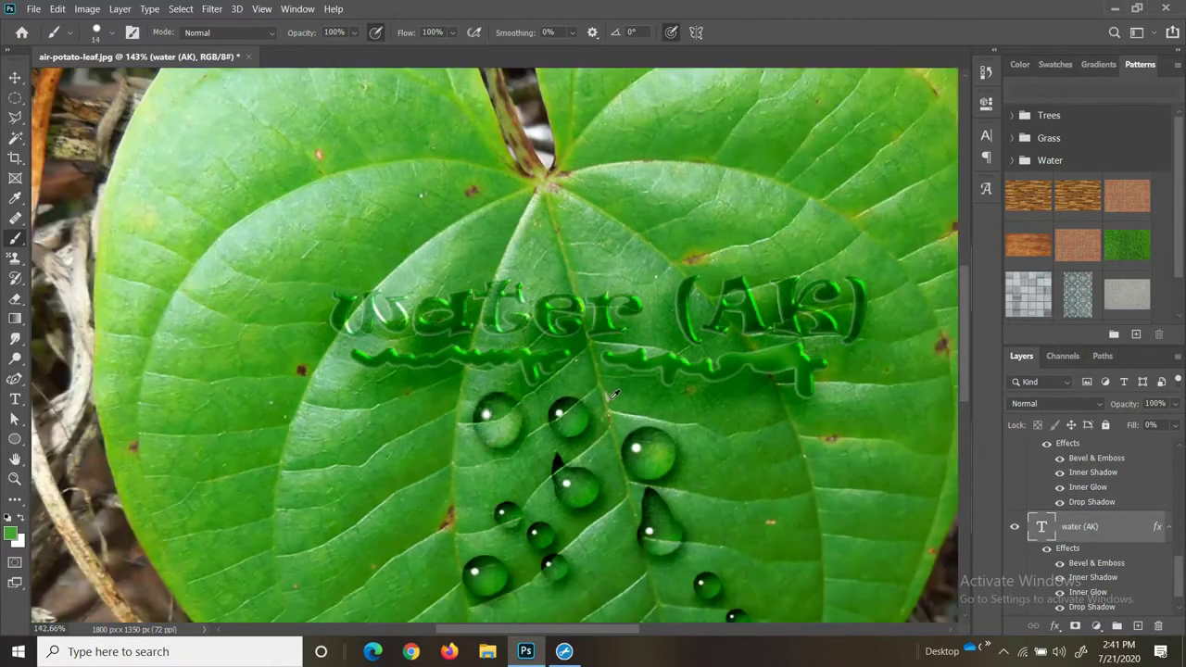
scroll(645, 390, down, 3)
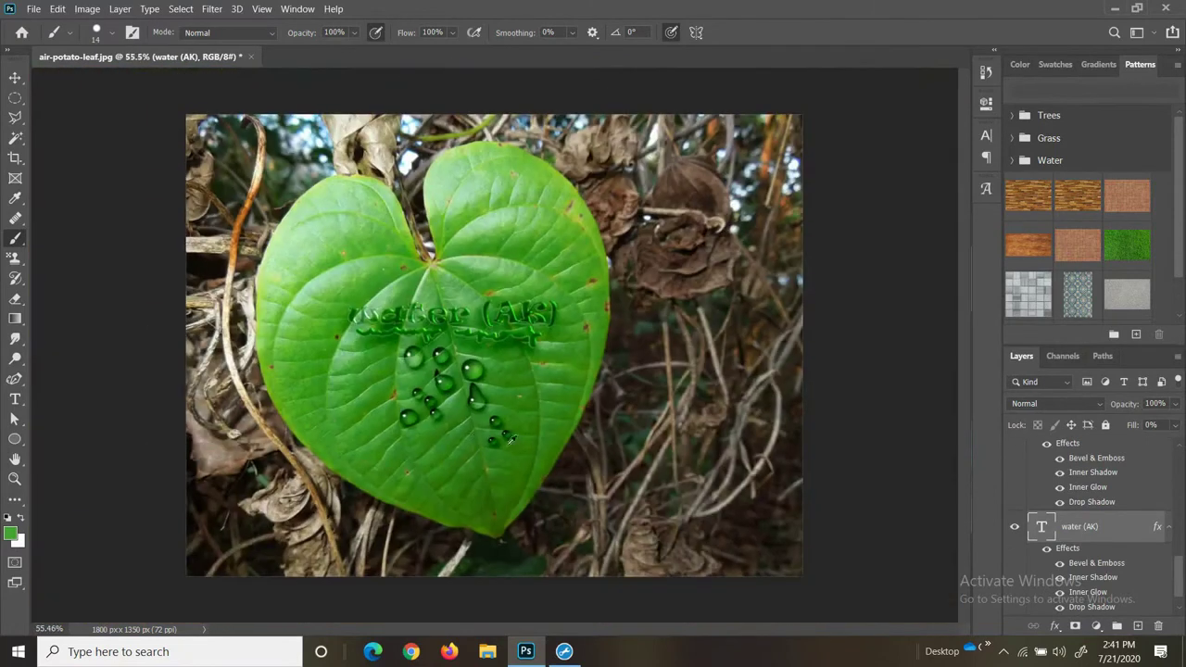
scroll(472, 435, up, 3)
scroll(415, 380, up, 2)
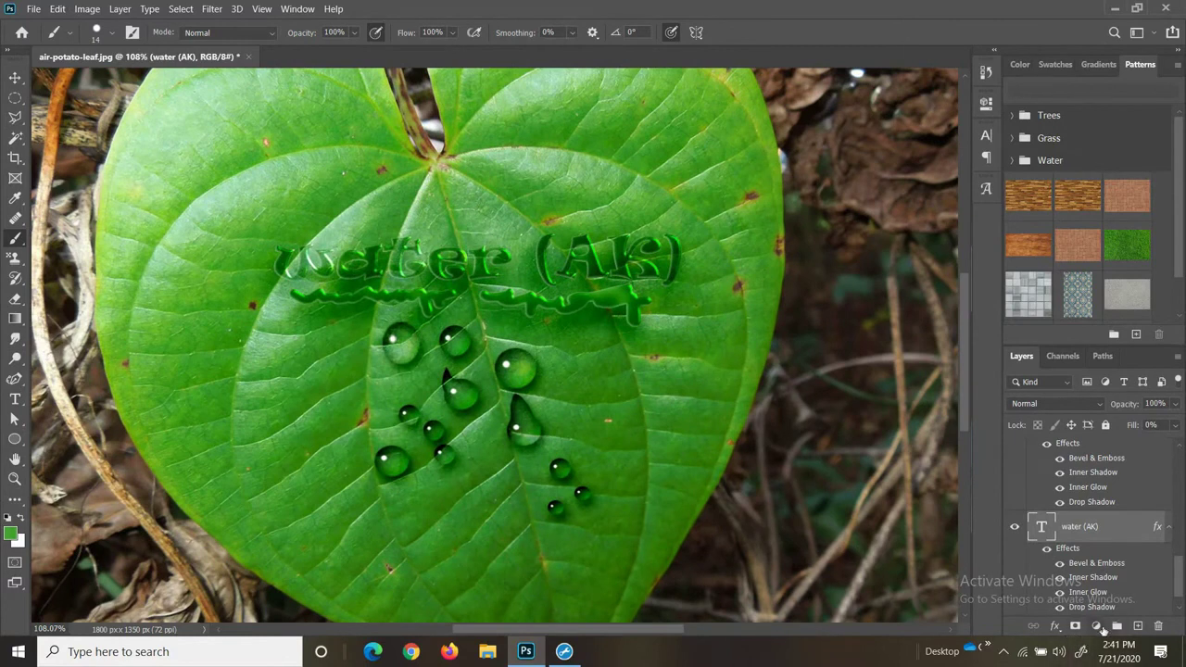
click(1005, 652)
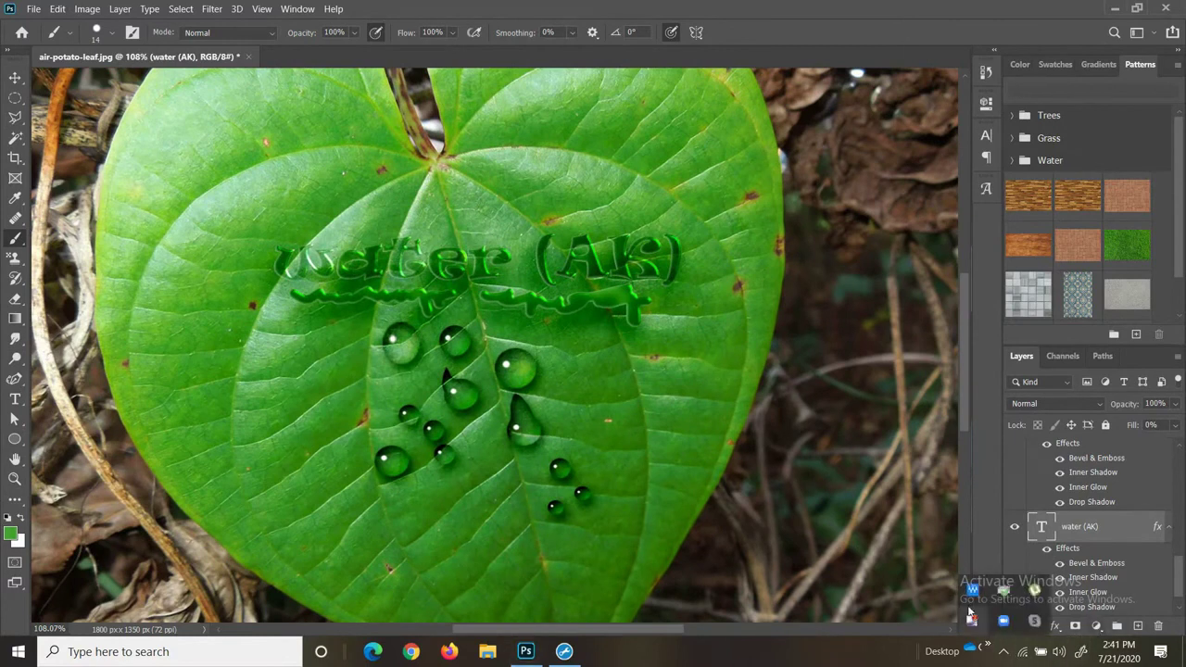
right_click(973, 621)
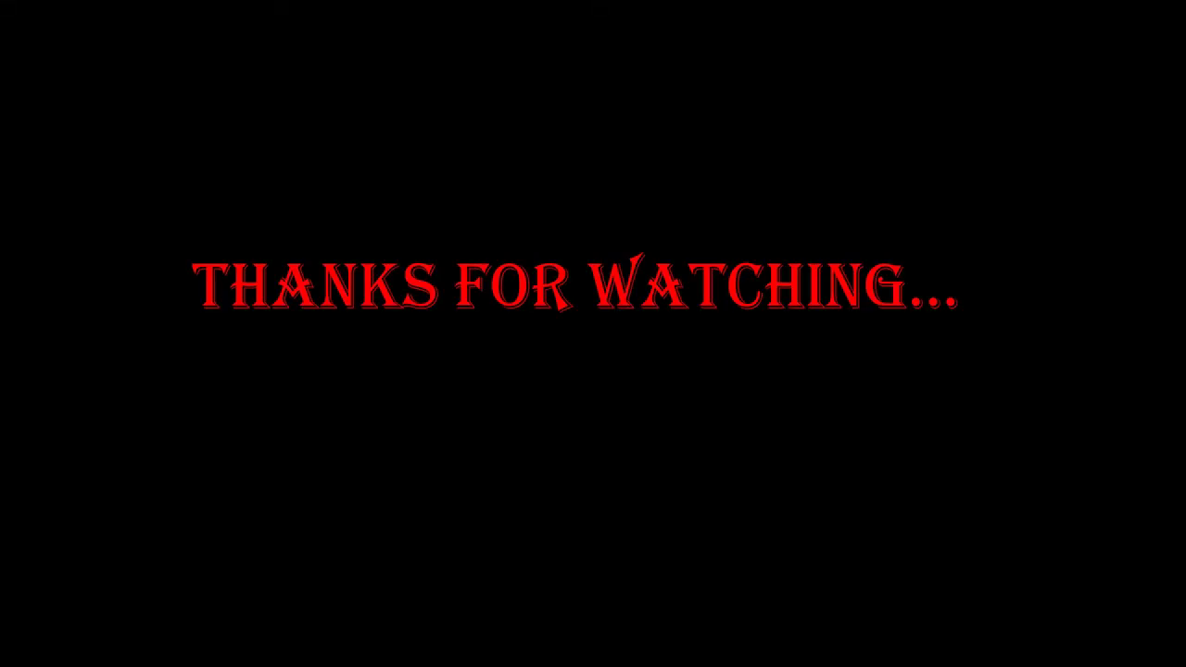